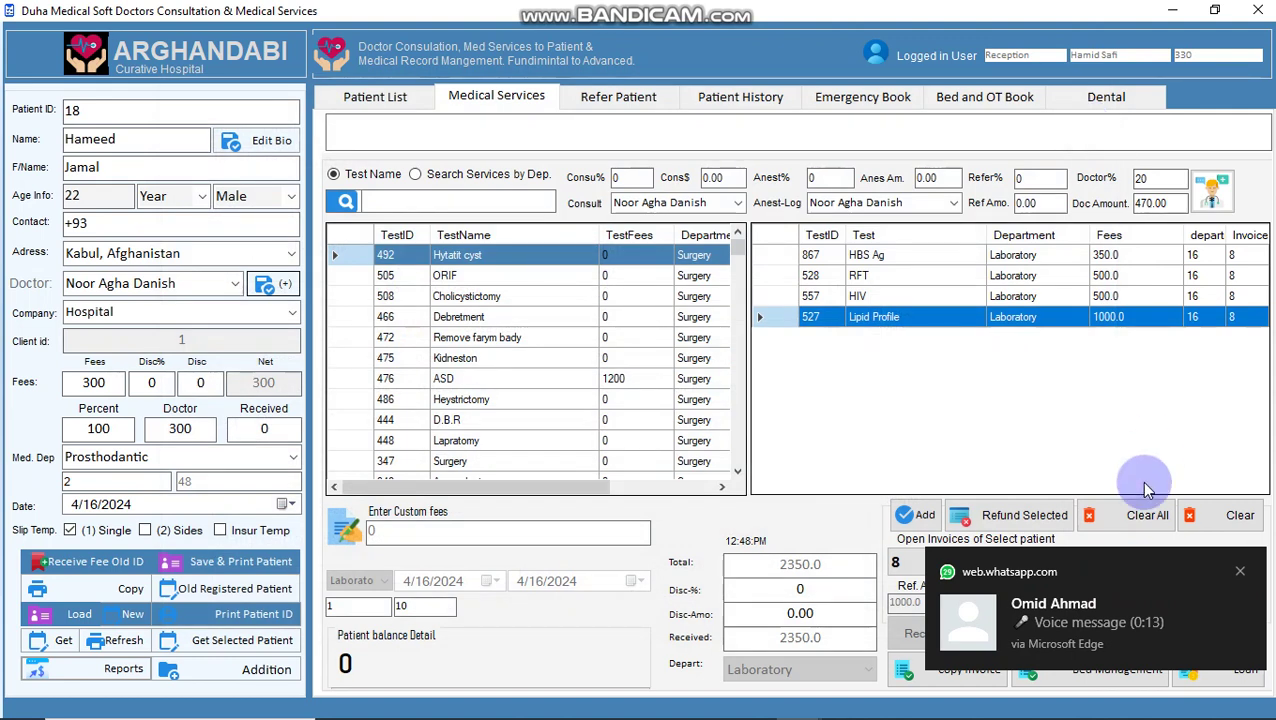
- Dismiss the chat notification and load the newest patient in the patient list into the medical services view
click(1238, 569)
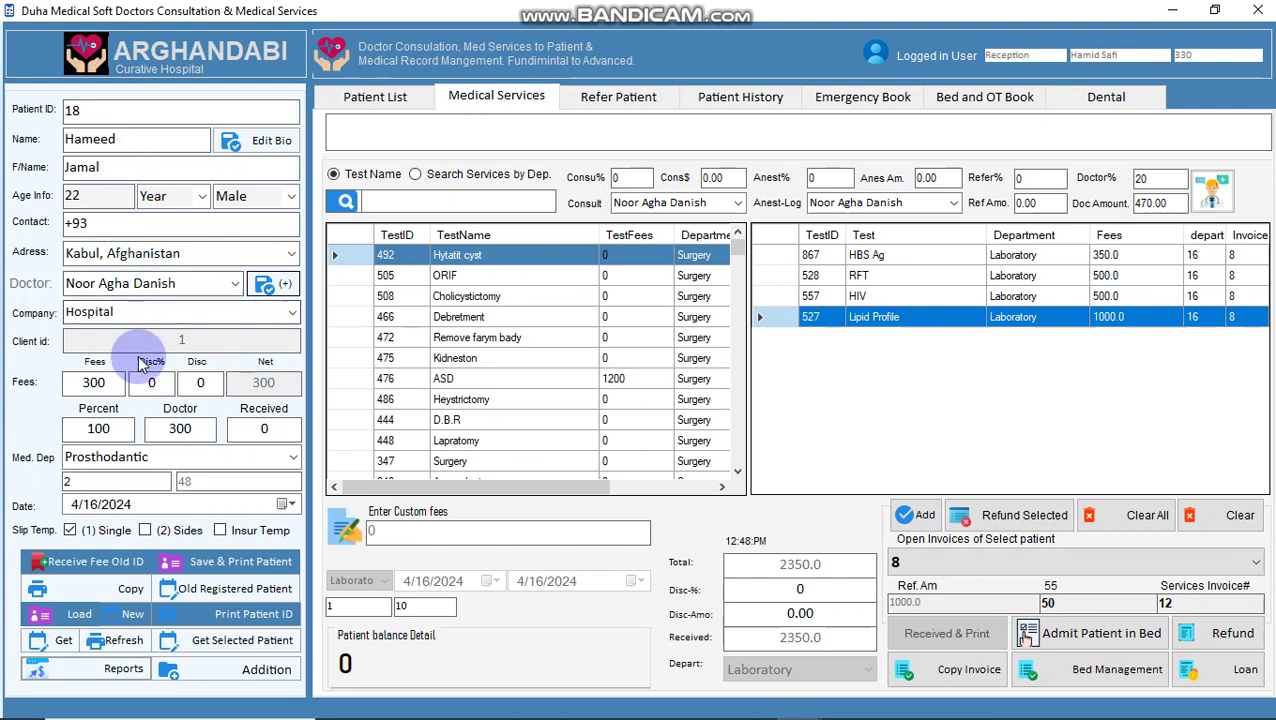
click(365, 96)
double_click(408, 189)
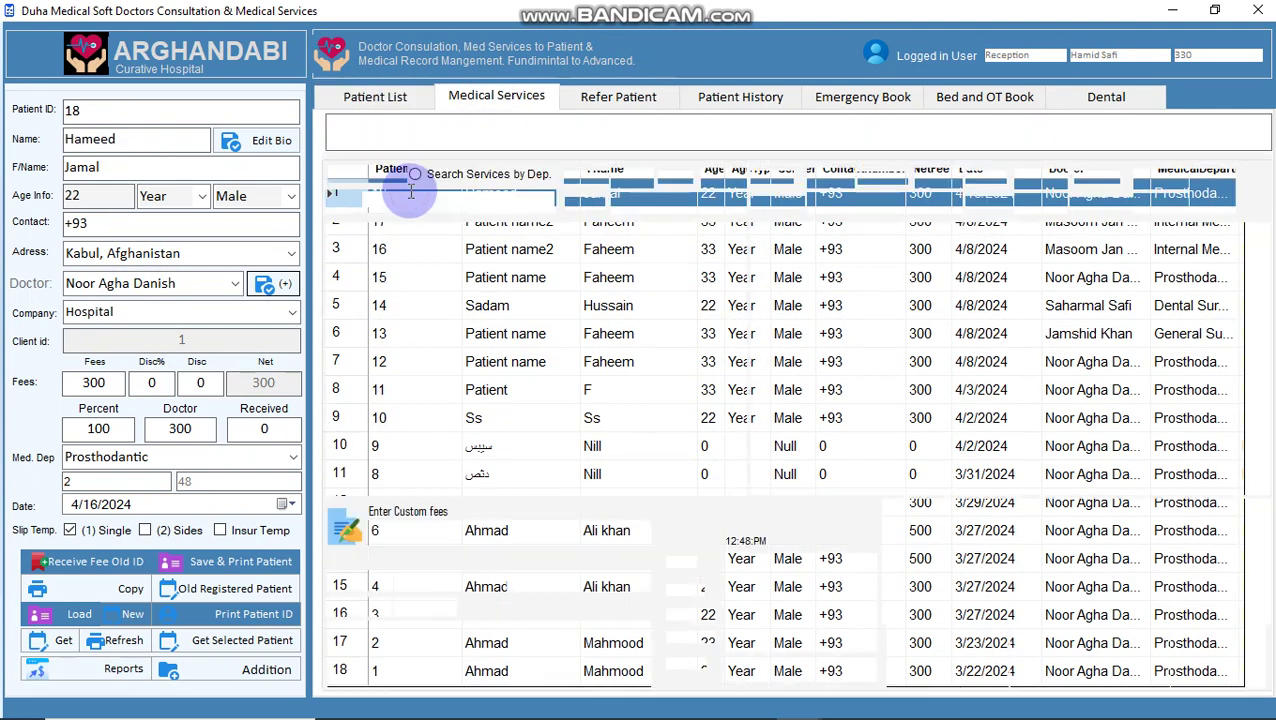
- Preview the patient's registration slip copy as Old Registered without printing it, and close the copy request
click(86, 590)
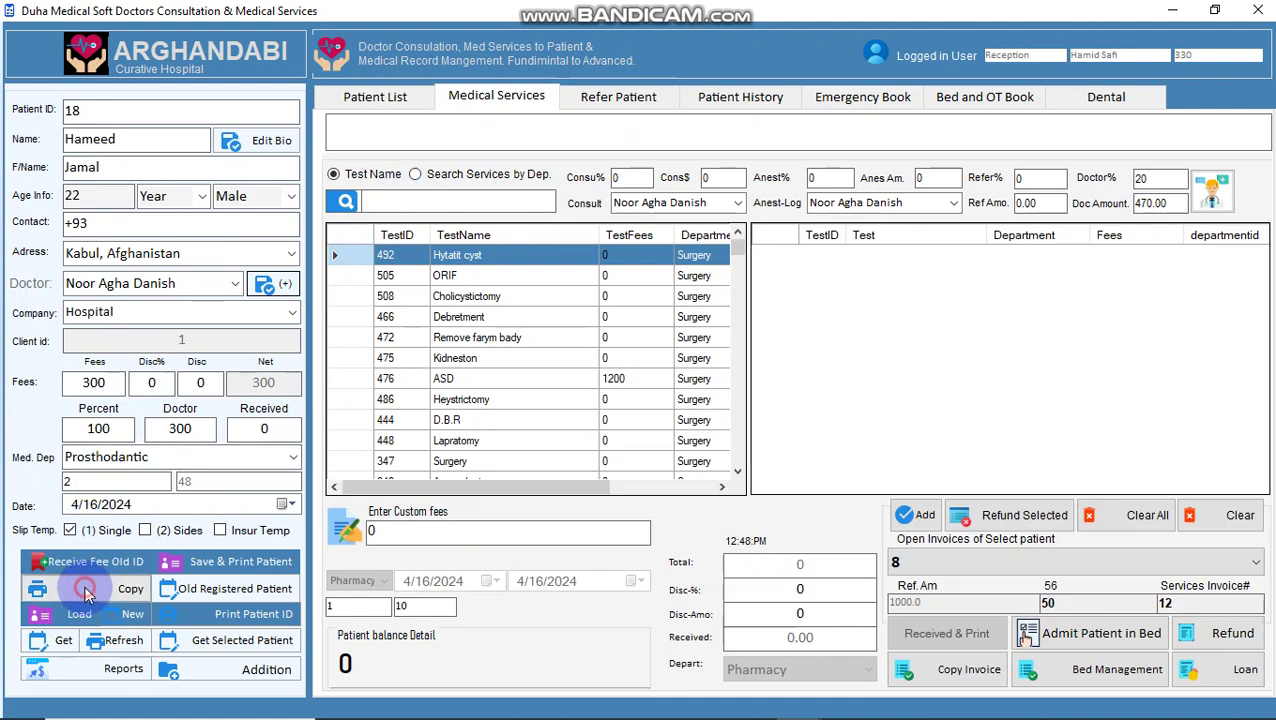
click(471, 400)
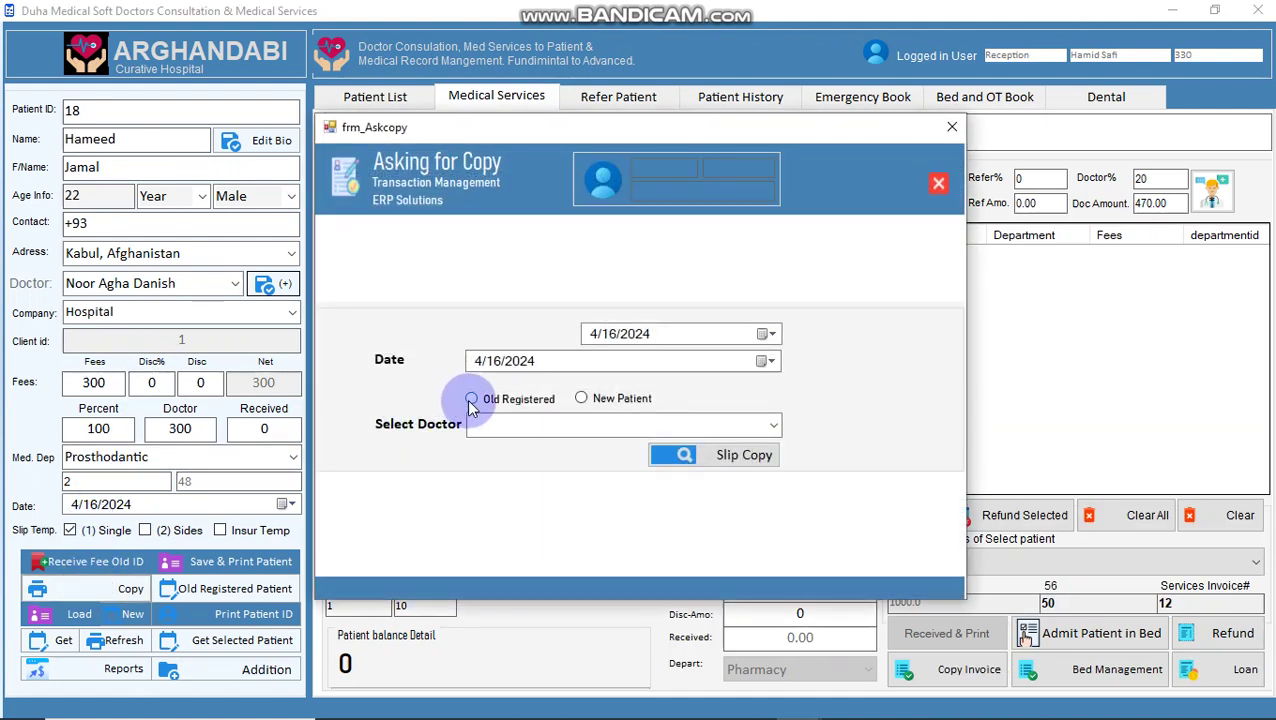
click(715, 455)
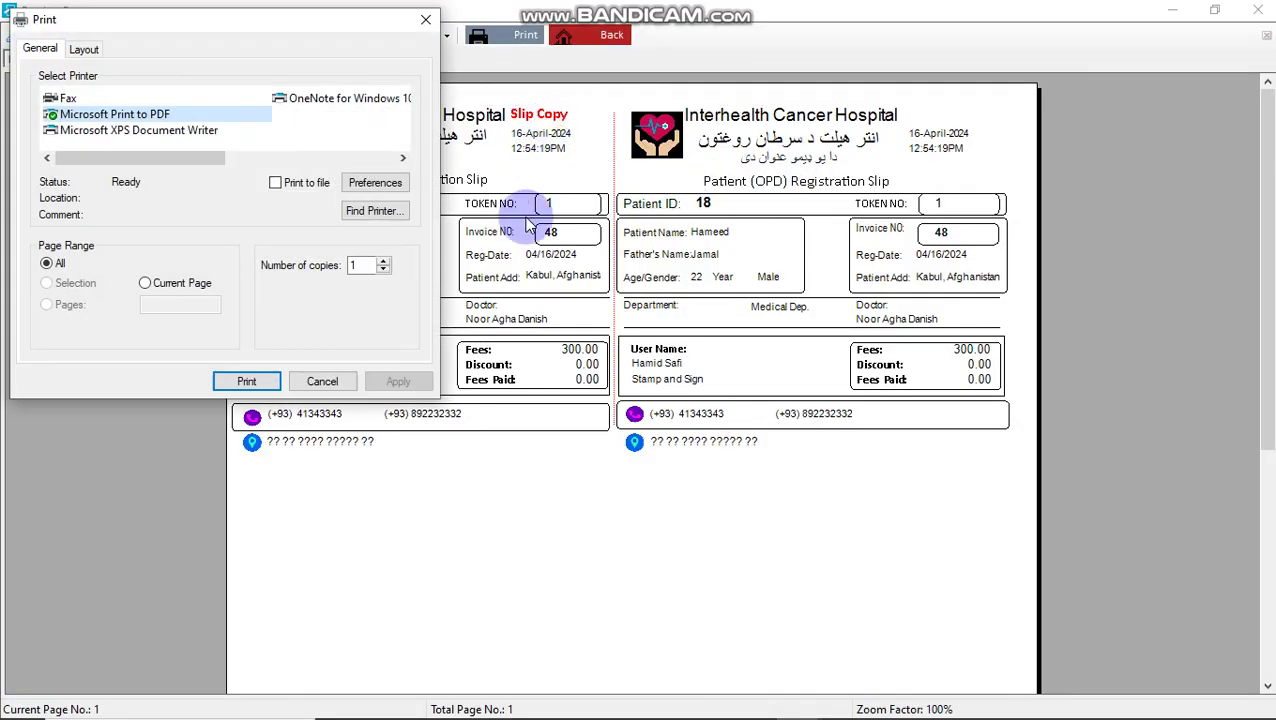
key(Escape)
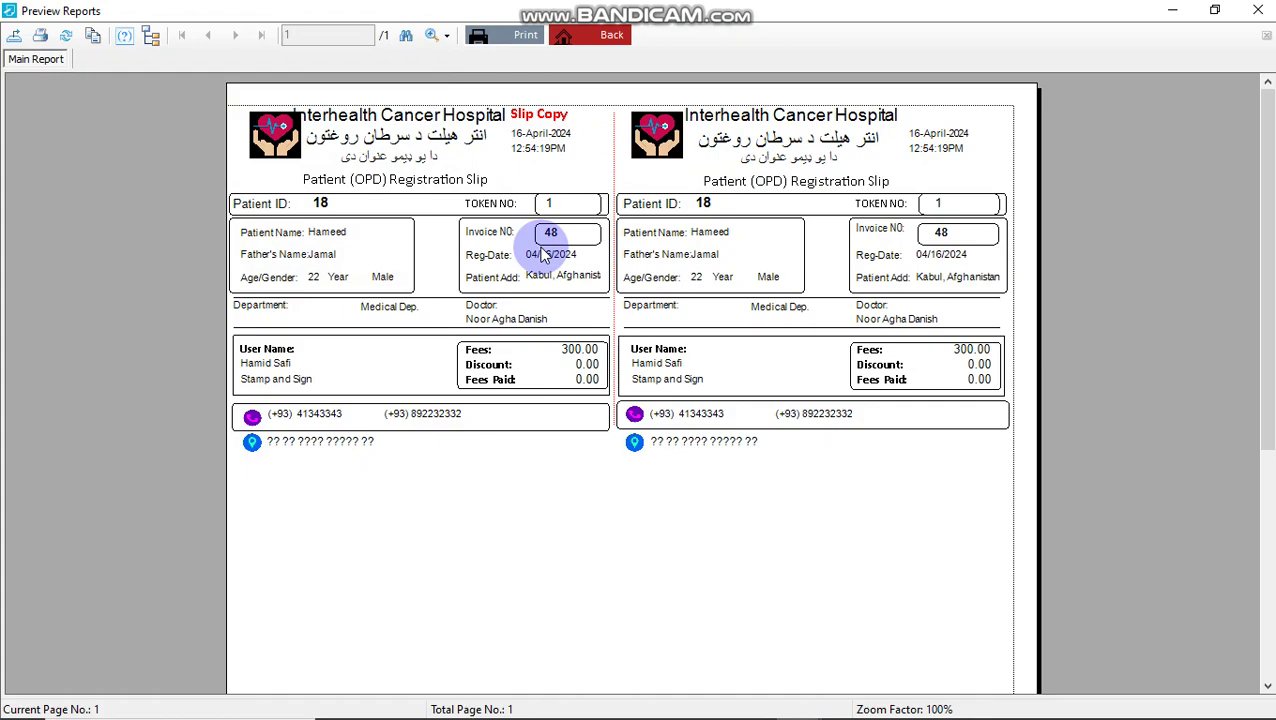
key(Escape)
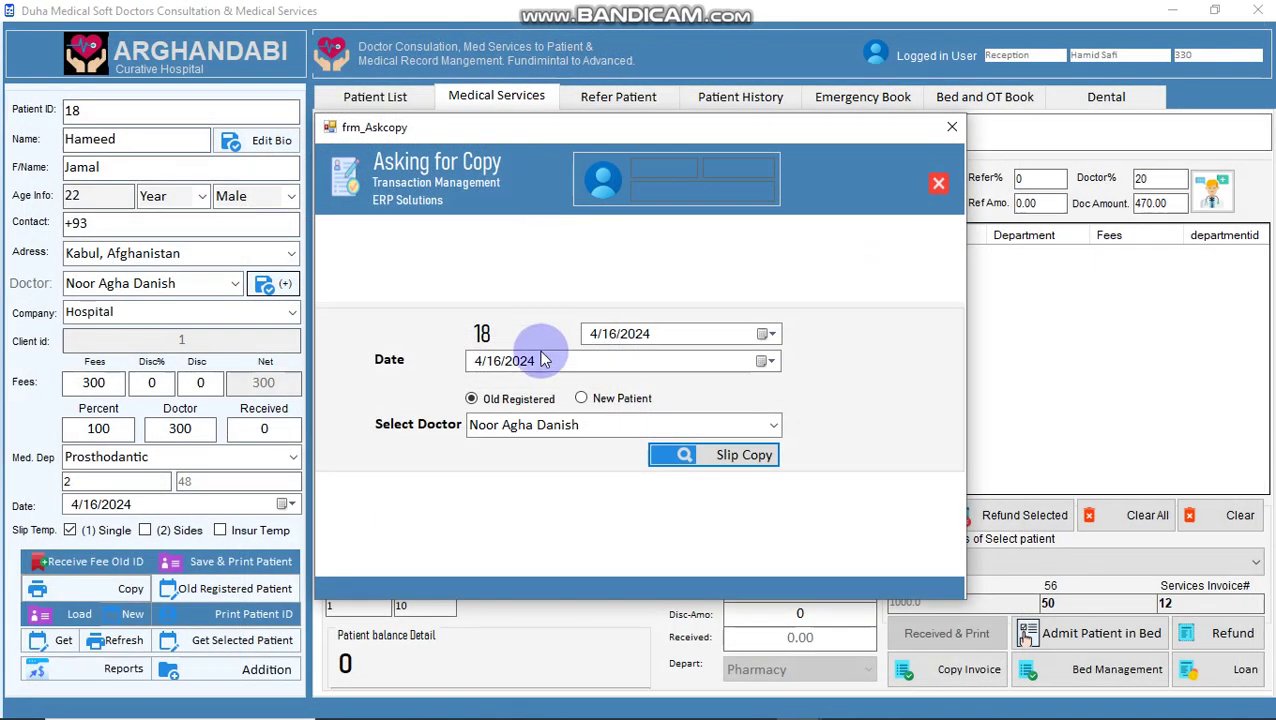
click(938, 183)
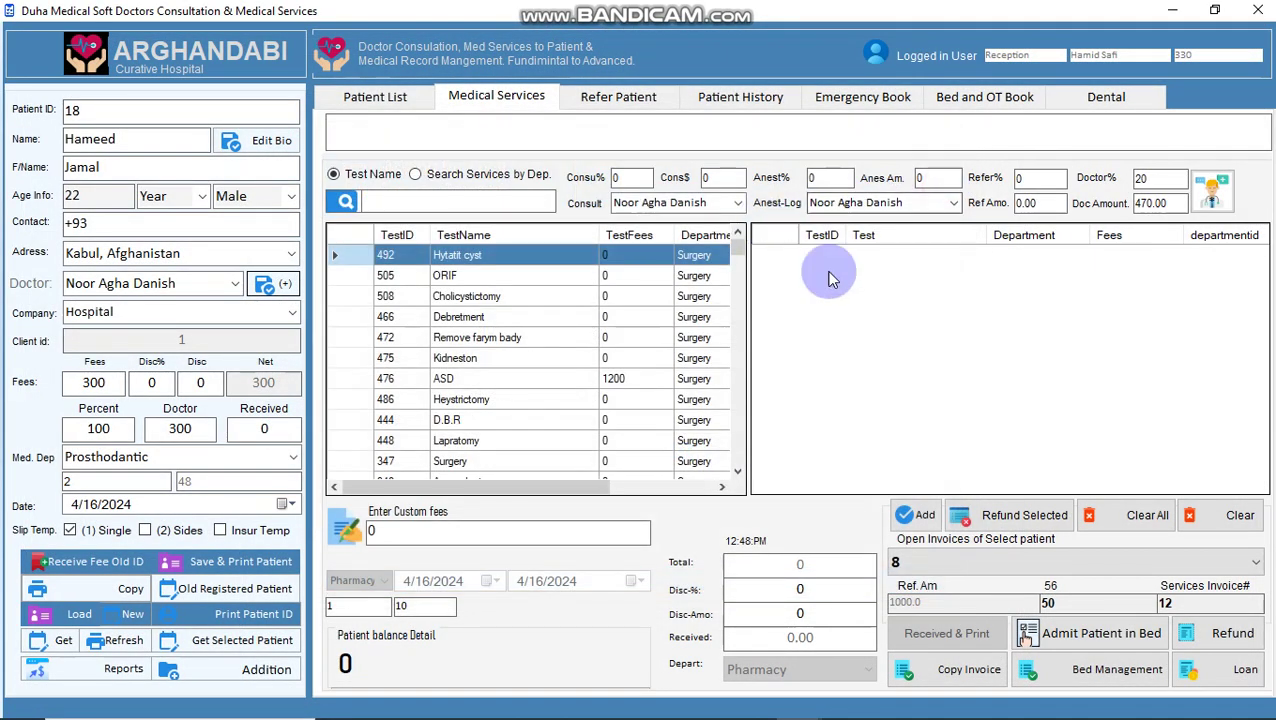
- Load the last of the selected patient's open invoices to view its services
click(955, 563)
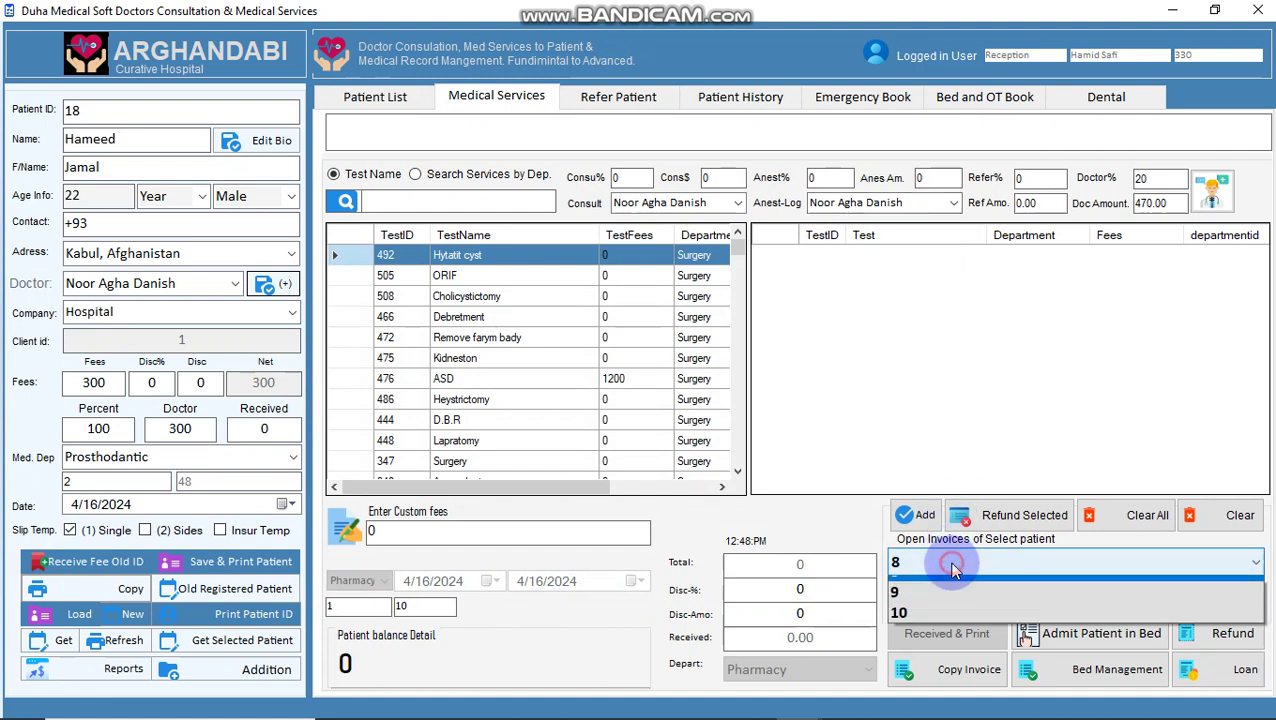
click(940, 587)
click(950, 563)
click(905, 650)
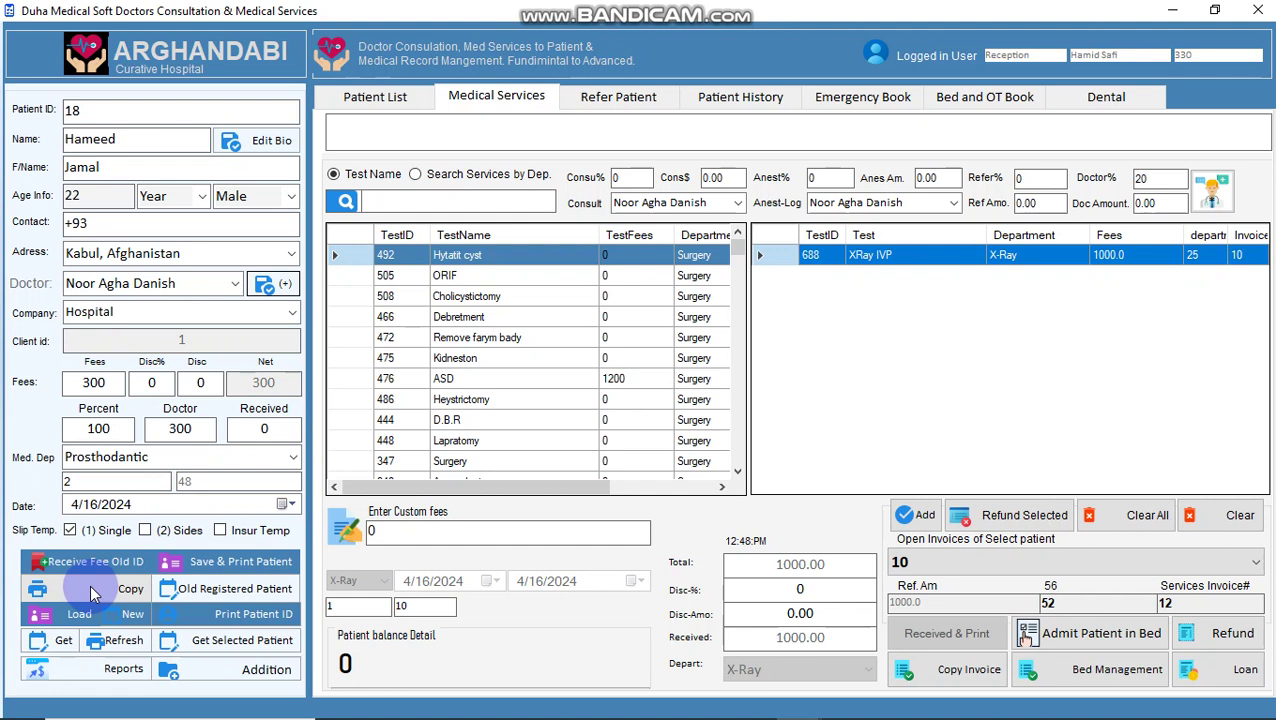
- Change the patient's doctor to the second one in the doctor list and save the bio information
click(163, 284)
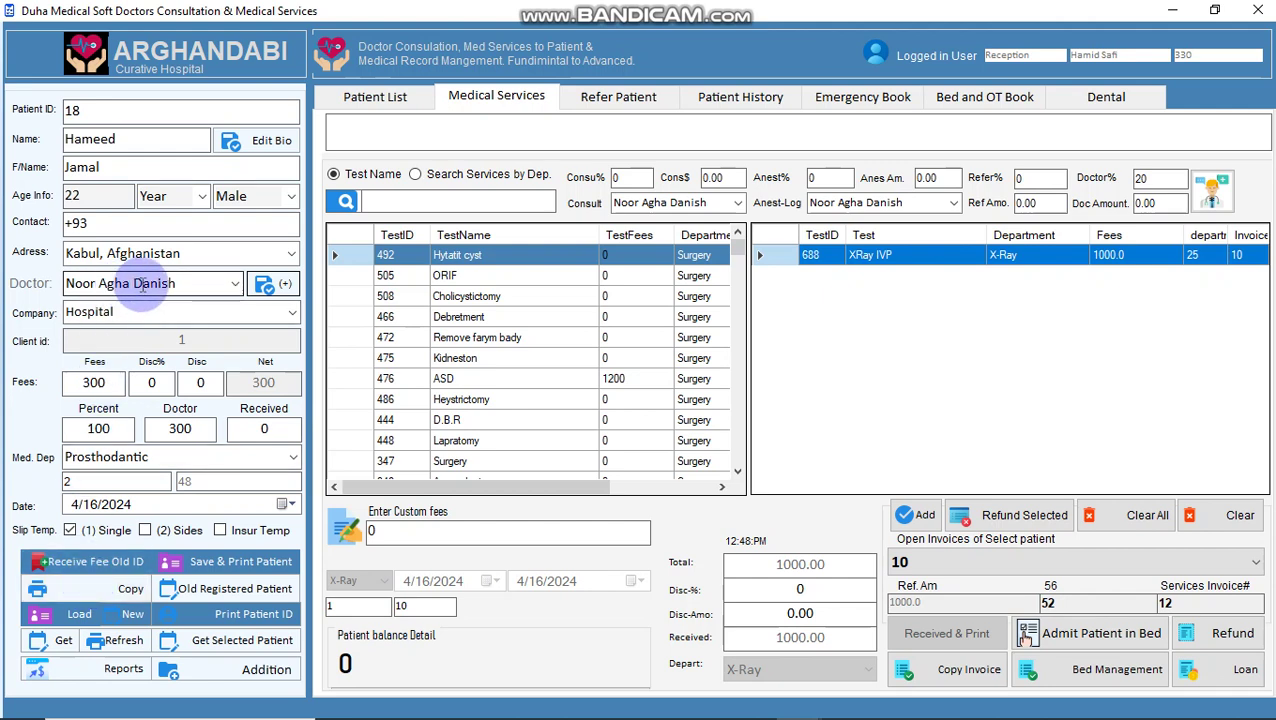
click(186, 284)
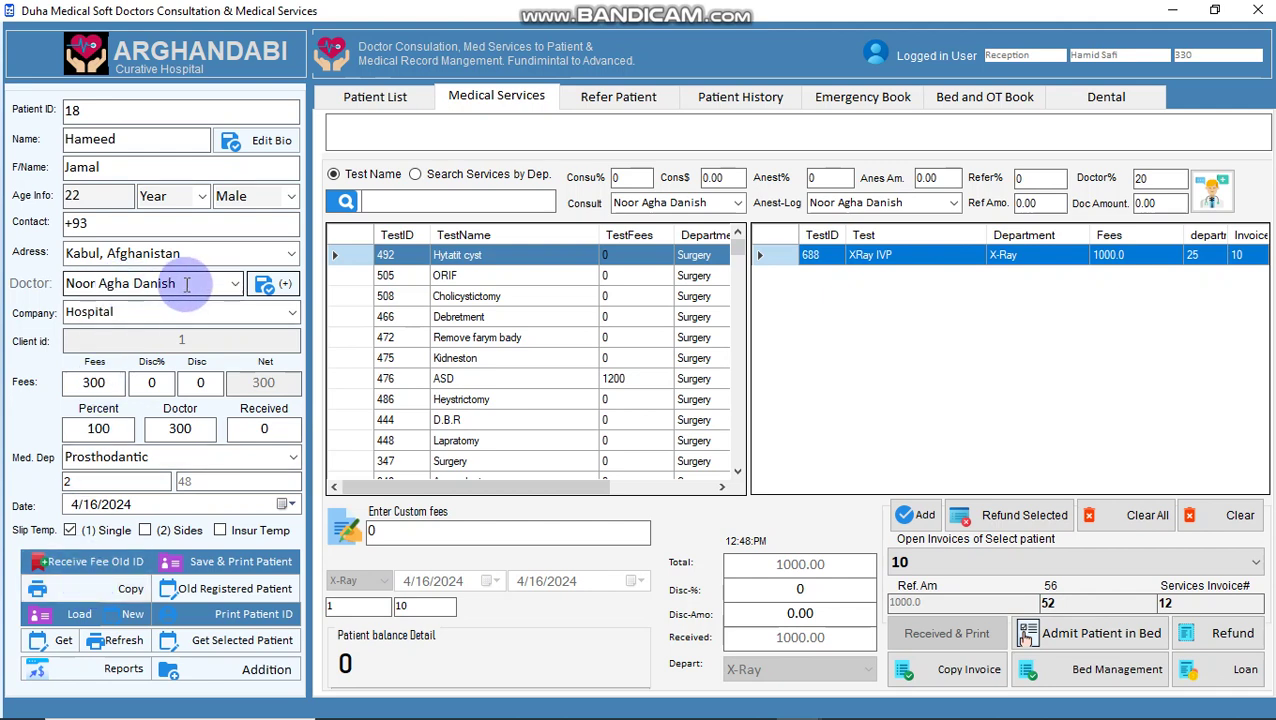
click(365, 98)
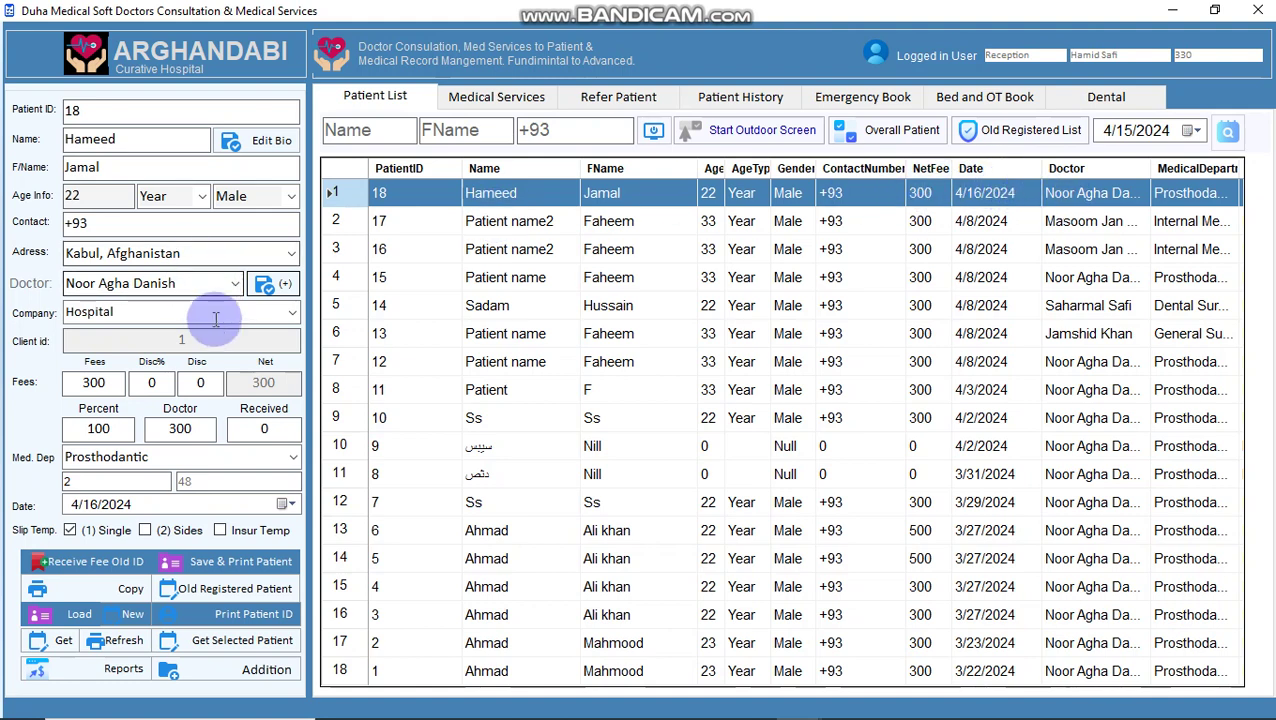
click(235, 291)
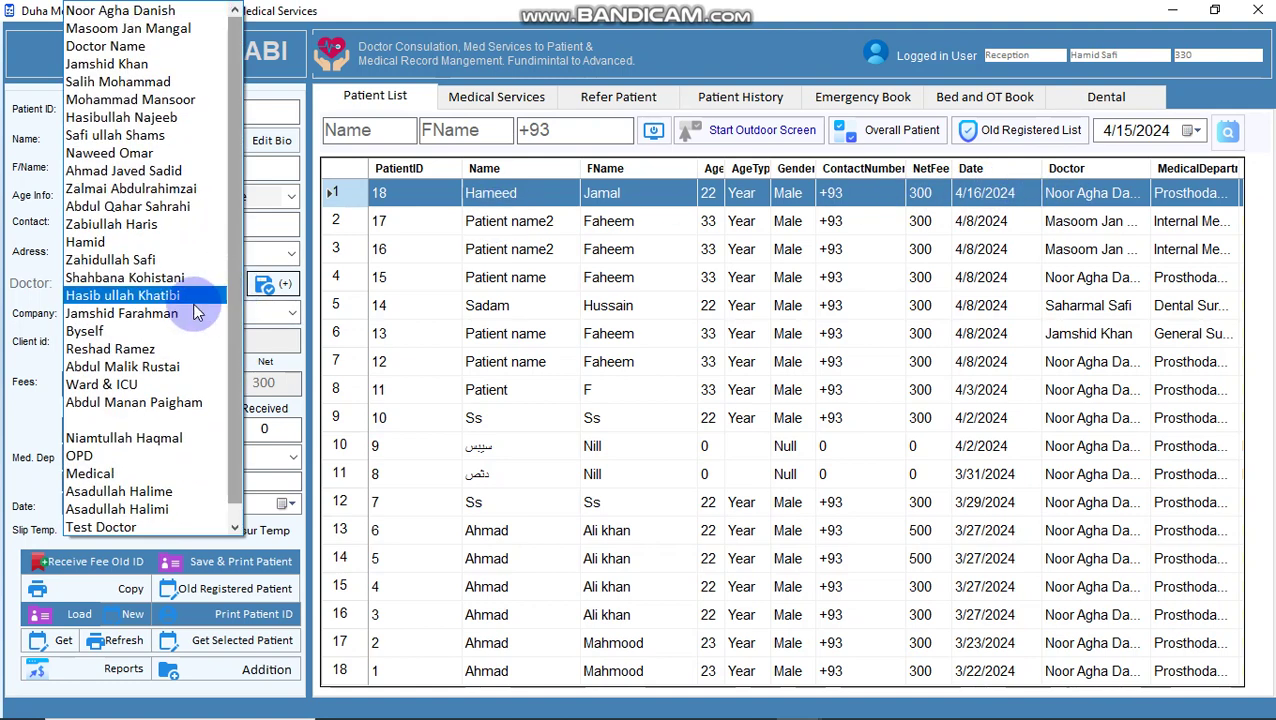
click(128, 29)
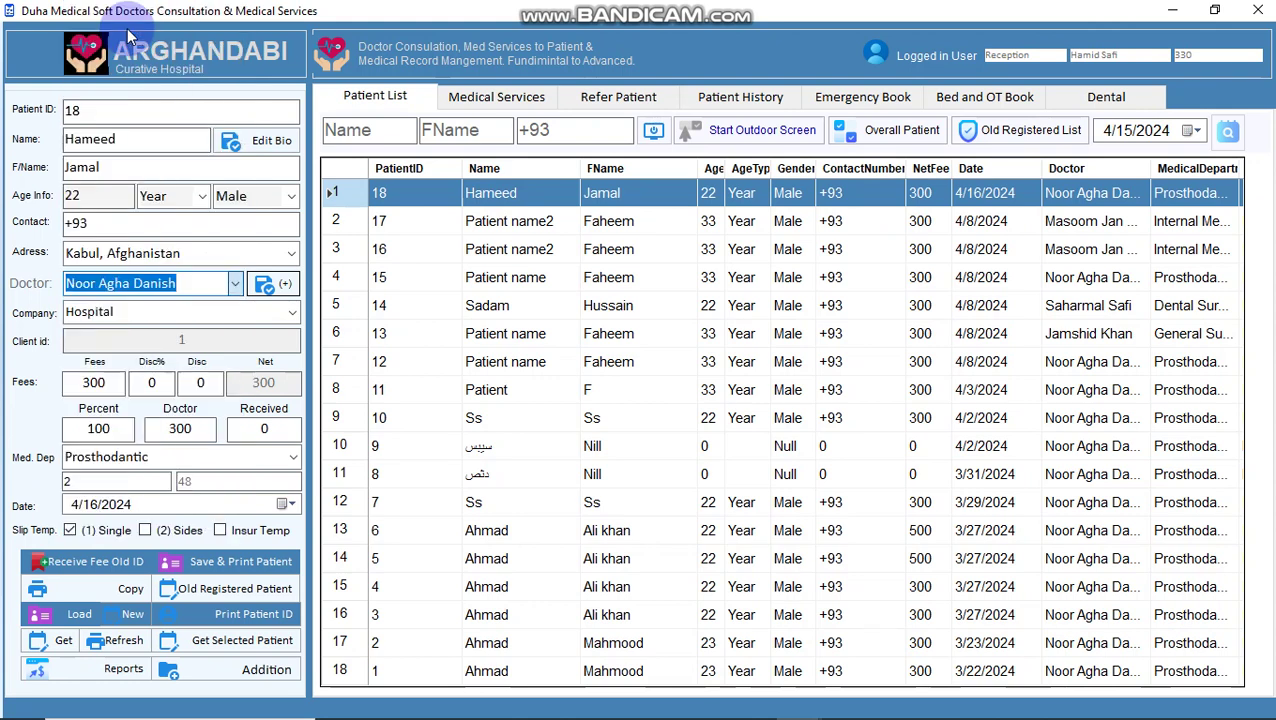
click(241, 147)
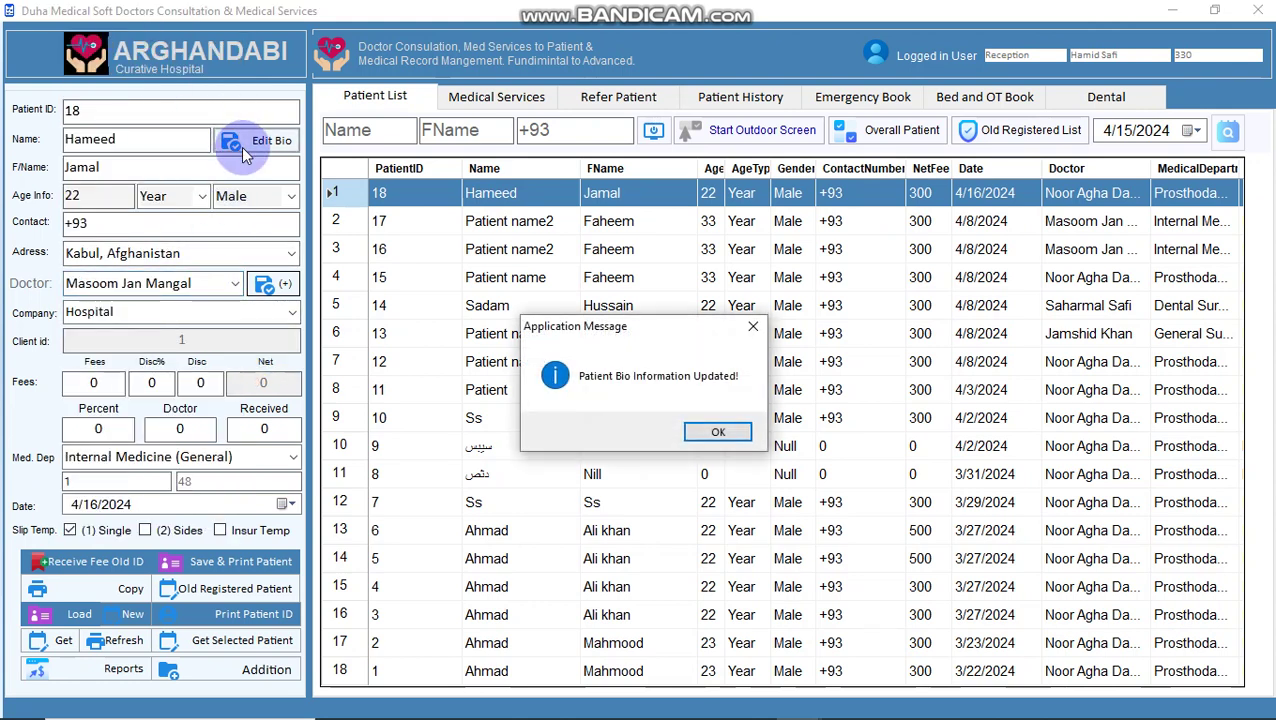
click(717, 431)
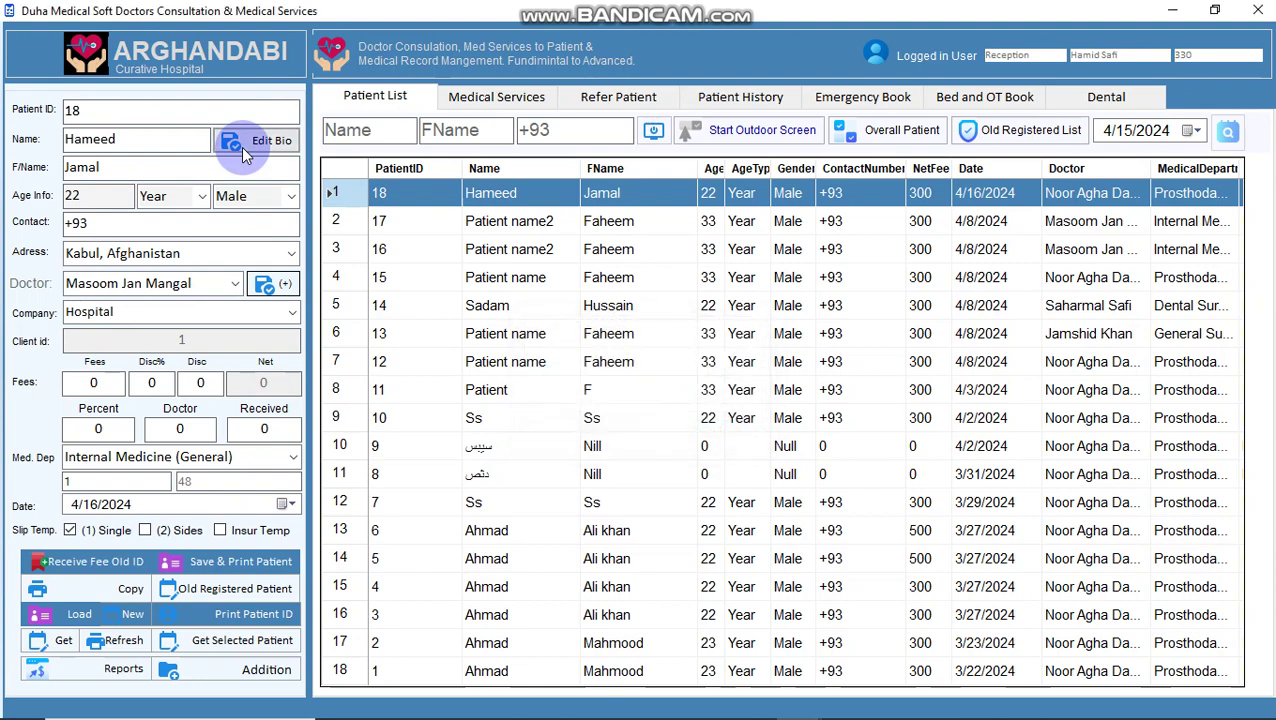
- Preview the Old Registered slip copy with the patient's new doctor, without printing, and close the copy request
click(67, 591)
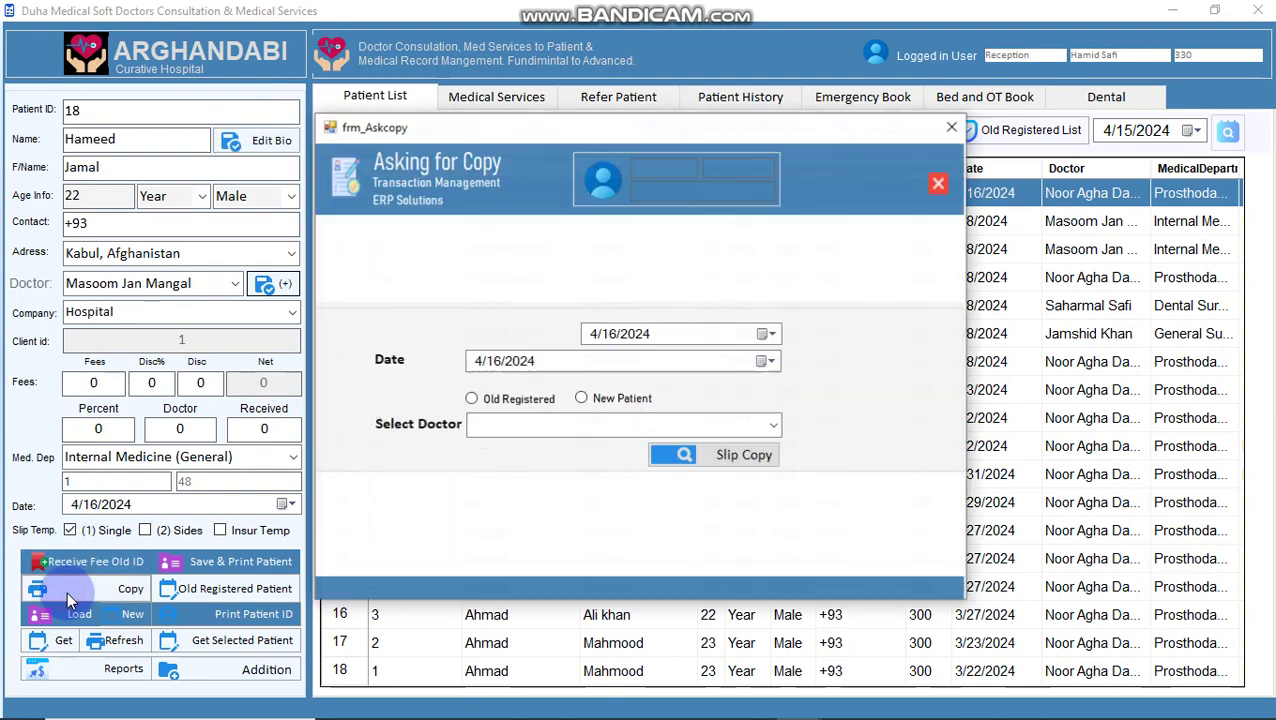
click(473, 399)
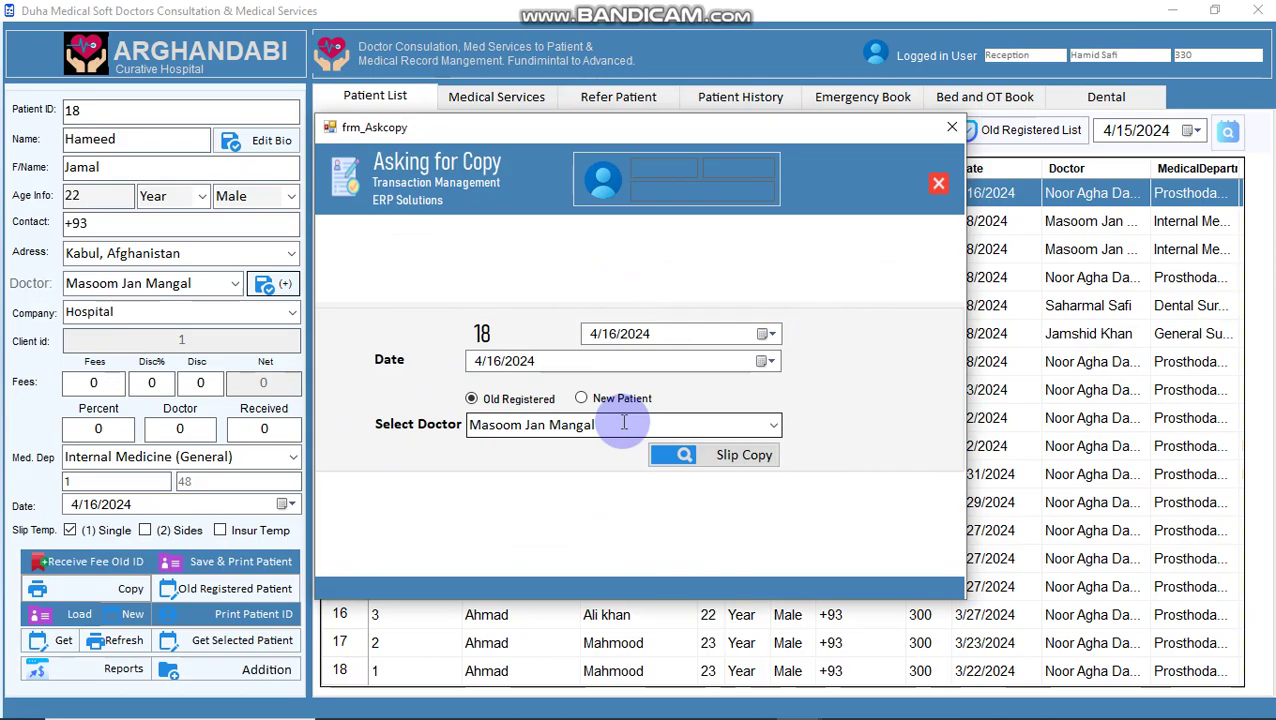
click(675, 460)
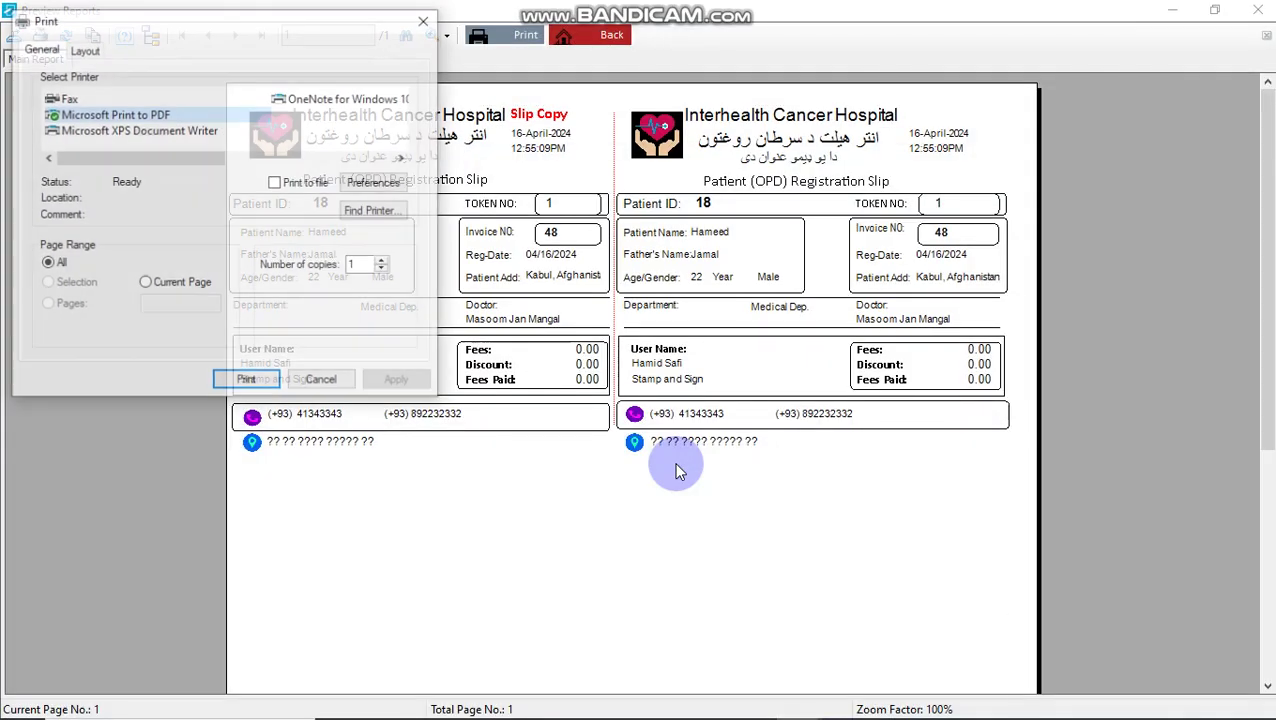
key(Escape)
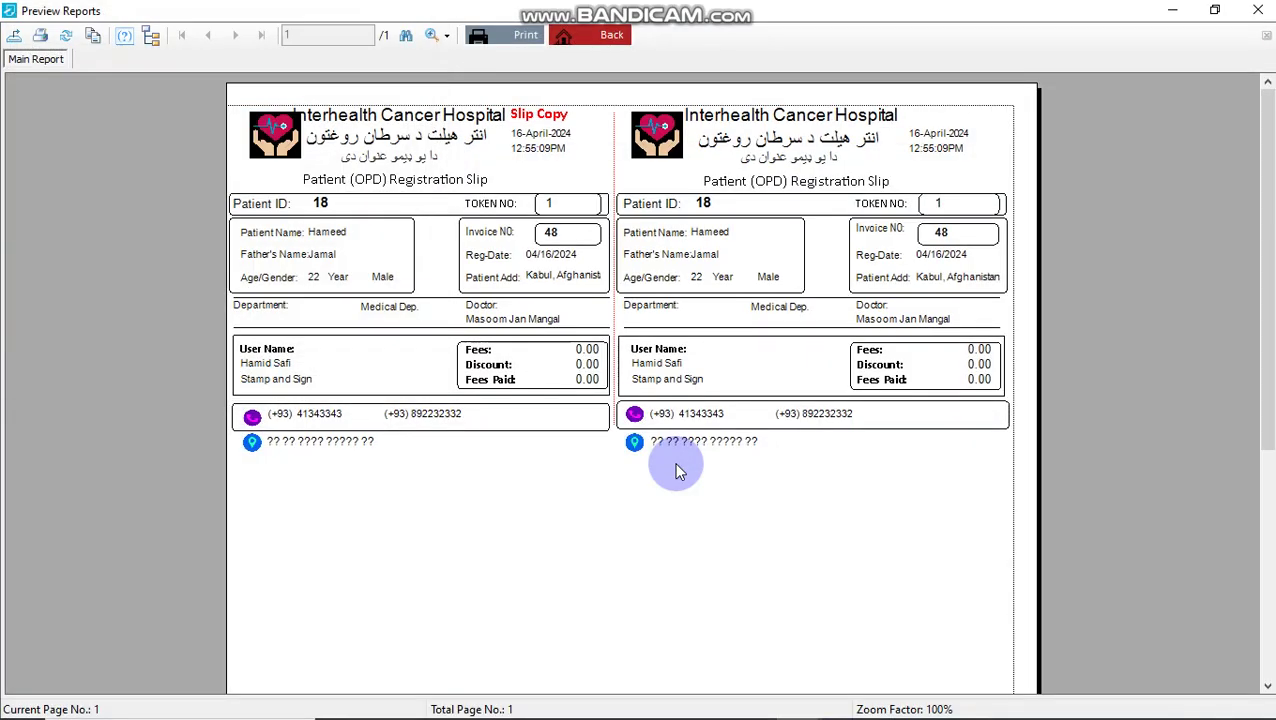
key(Escape)
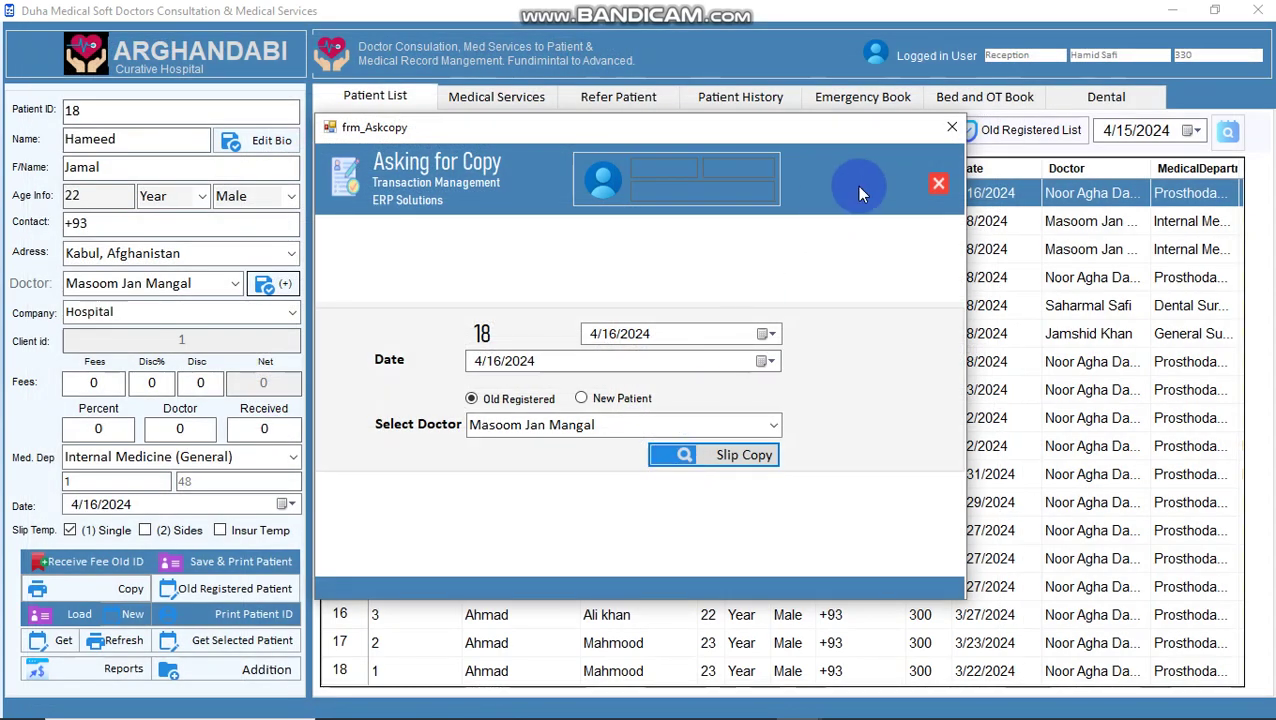
click(937, 186)
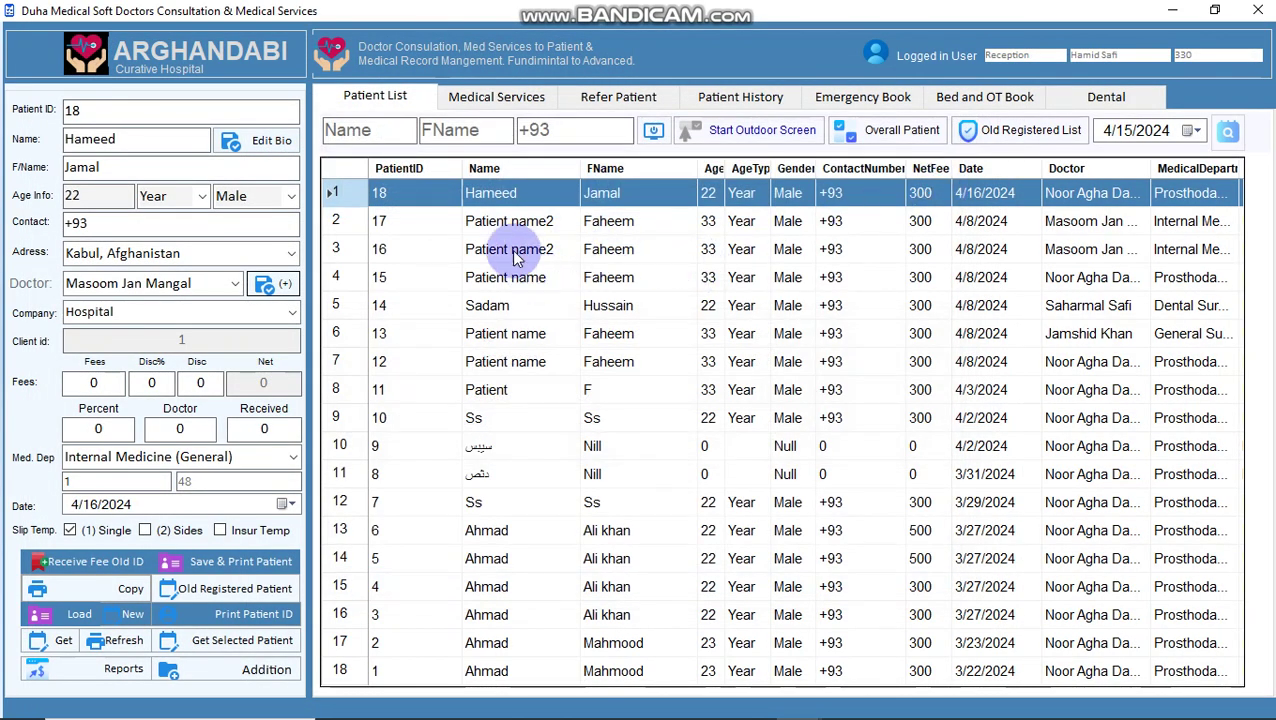
- Append "ssss" to the patient's name and "sss" to the father's name, and save the bio information
click(379, 130)
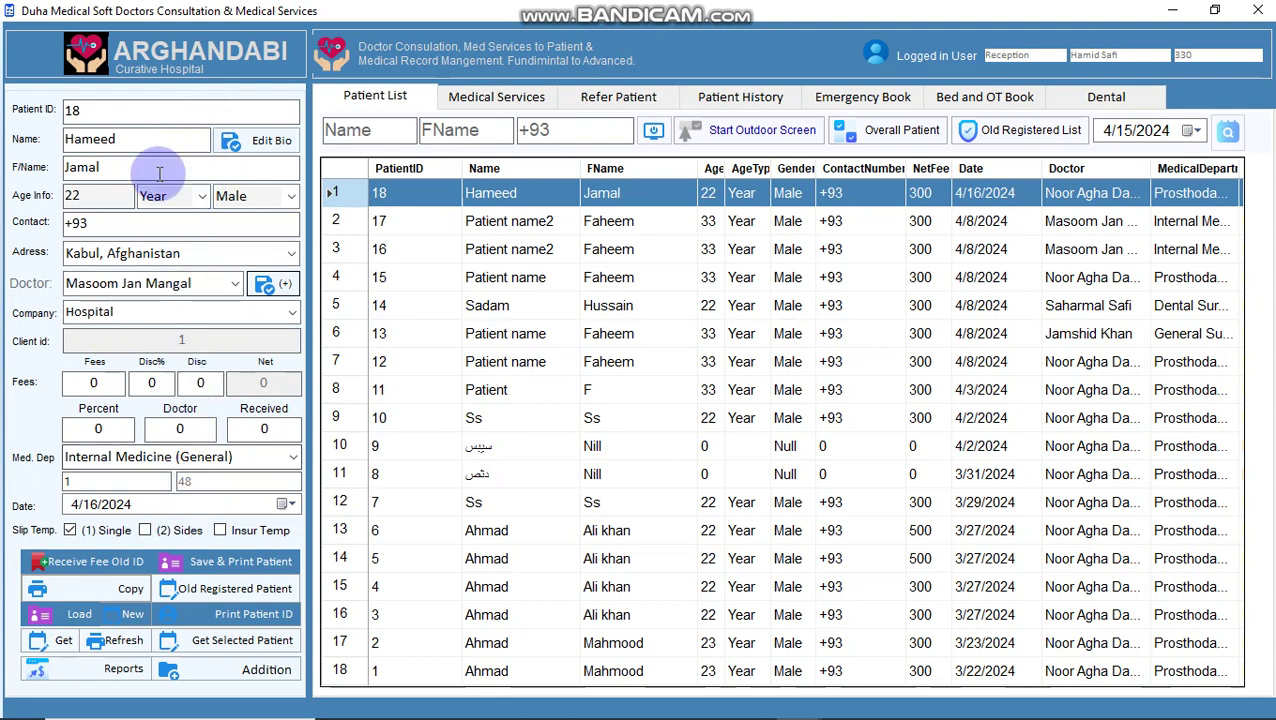
click(137, 142)
text(ss)
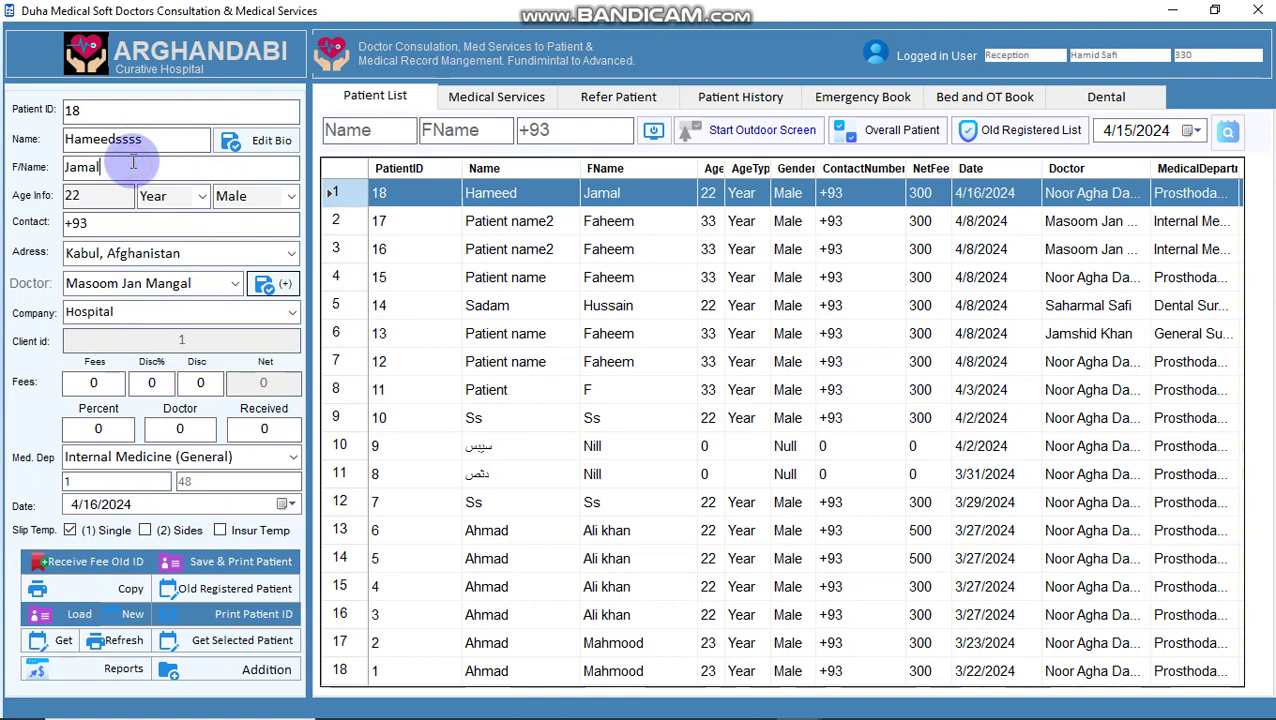
text(sss)
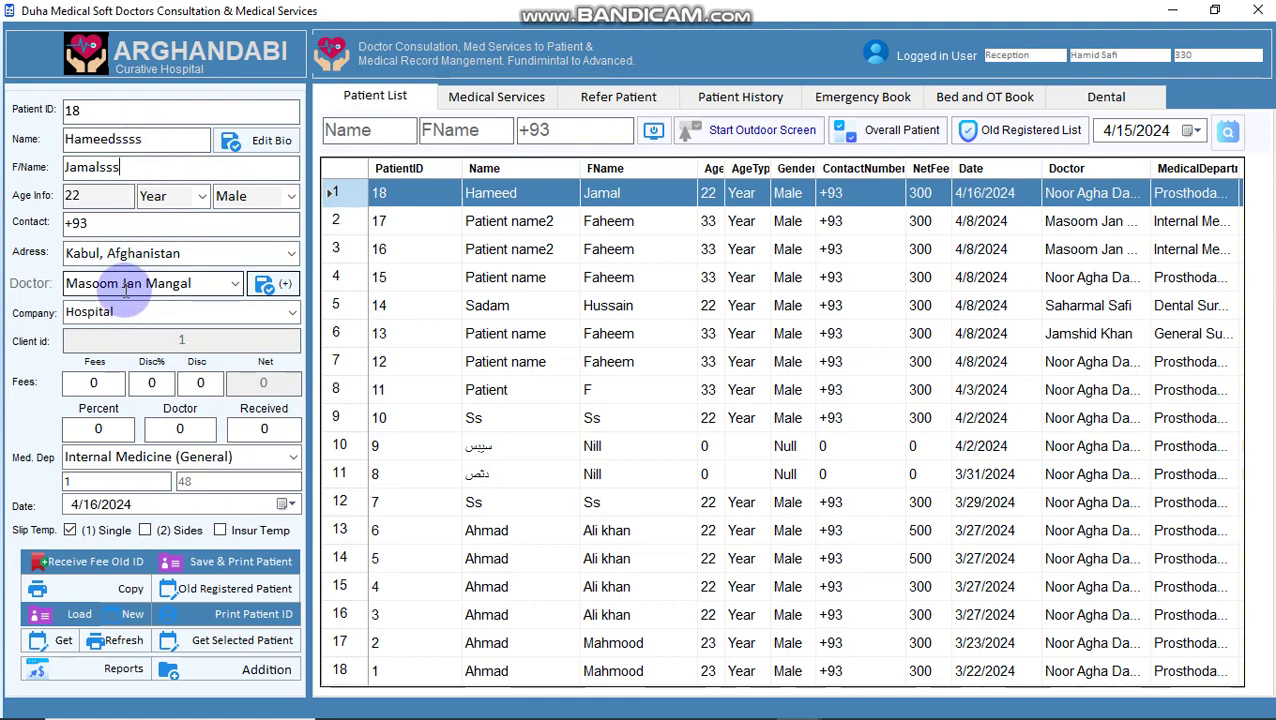
click(242, 144)
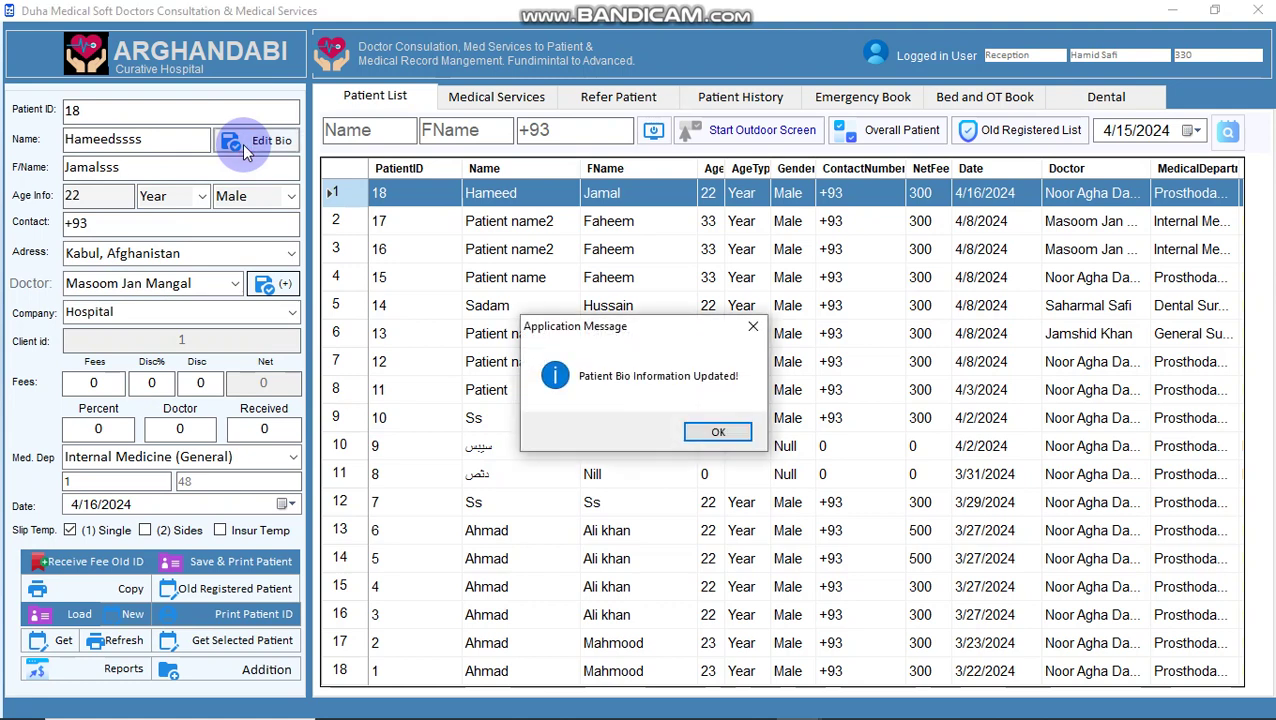
key(Return)
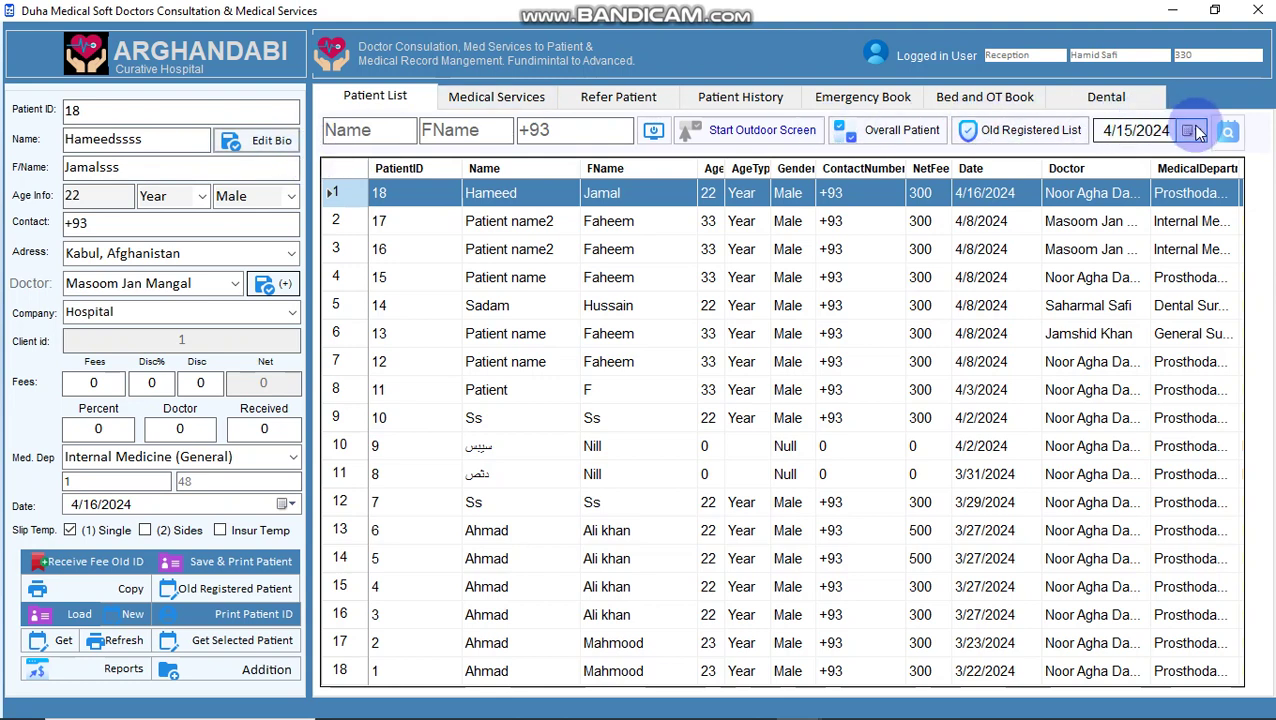
- Reload the overall patient list and search it for name "ahm" with father's name "ma"
click(892, 130)
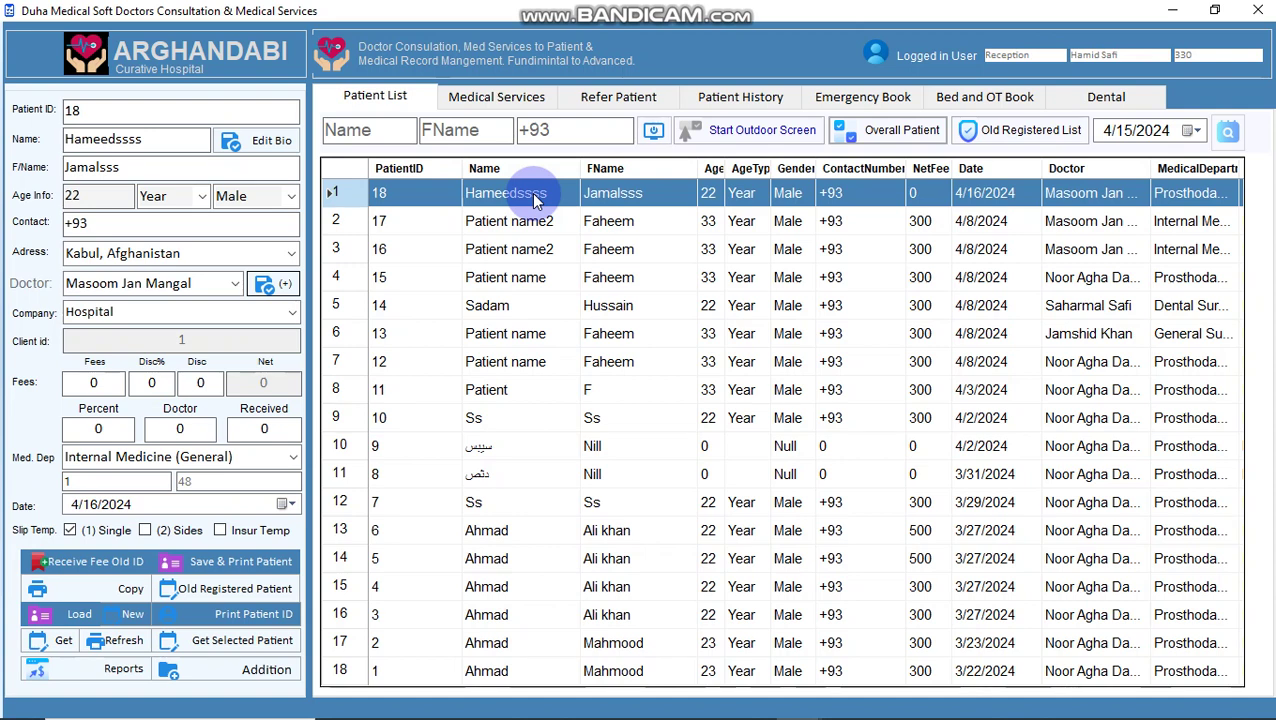
click(395, 127)
text(ahm)
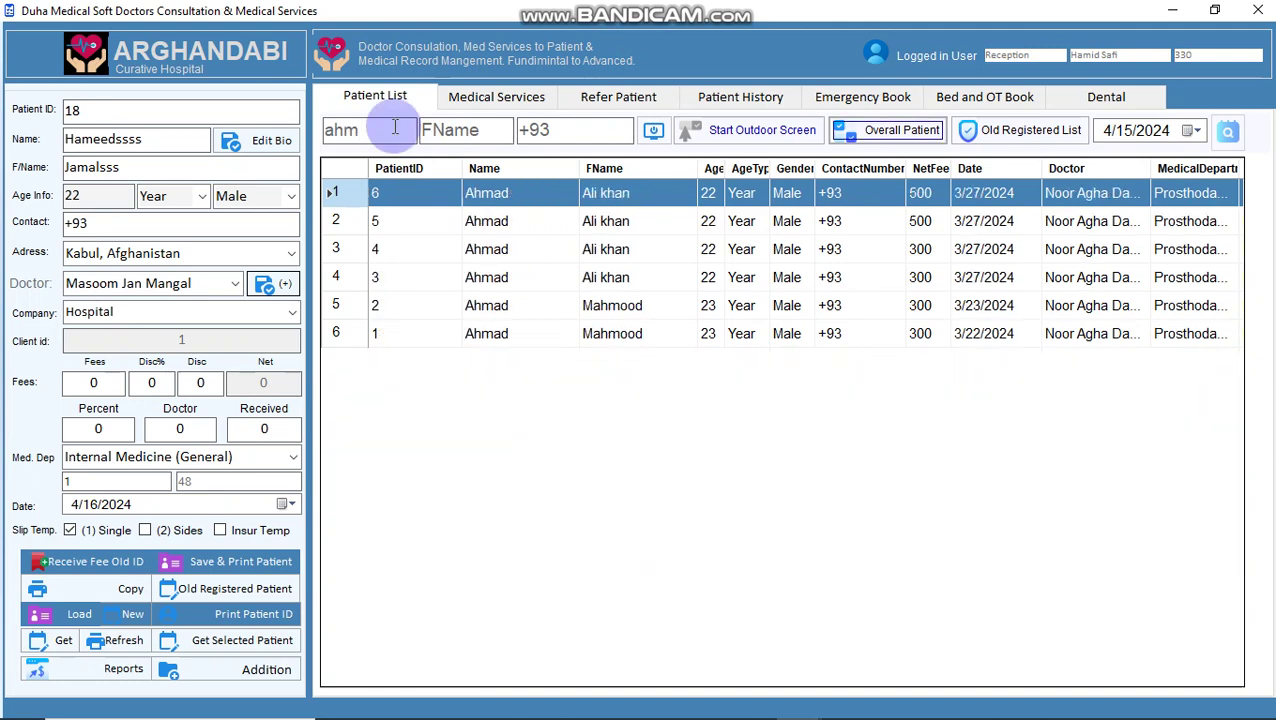
click(496, 127)
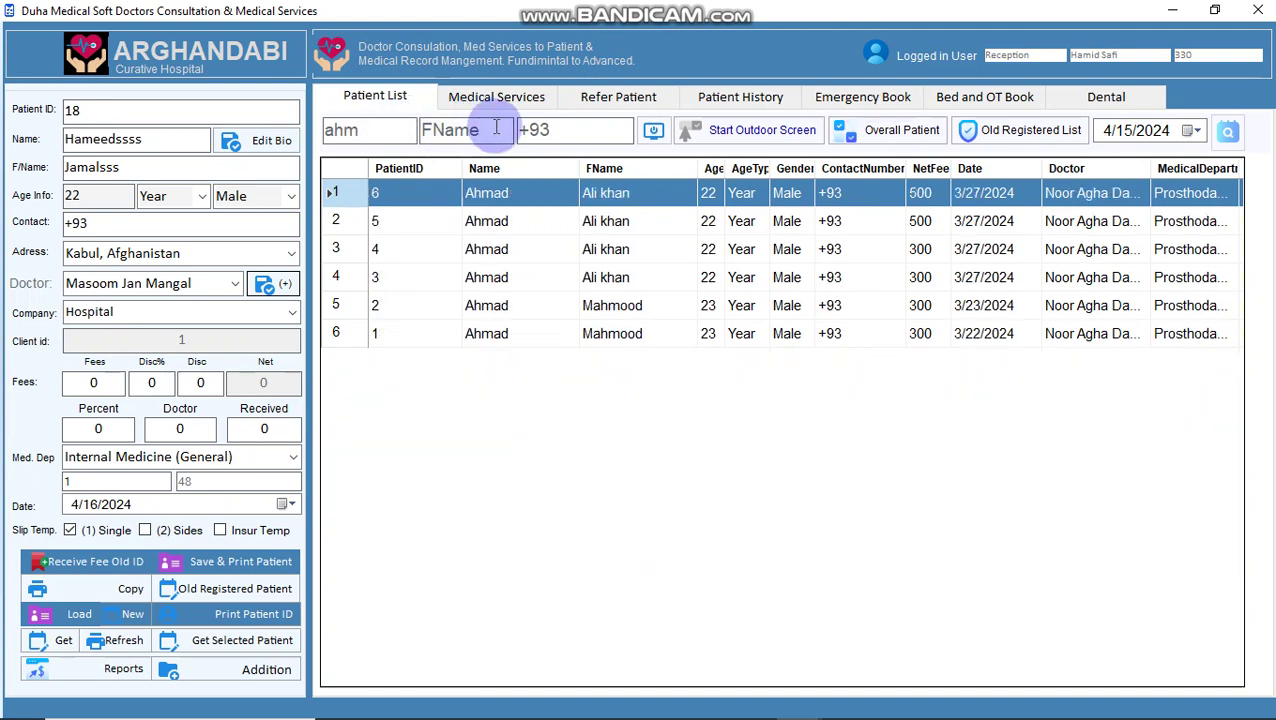
double_click(496, 127)
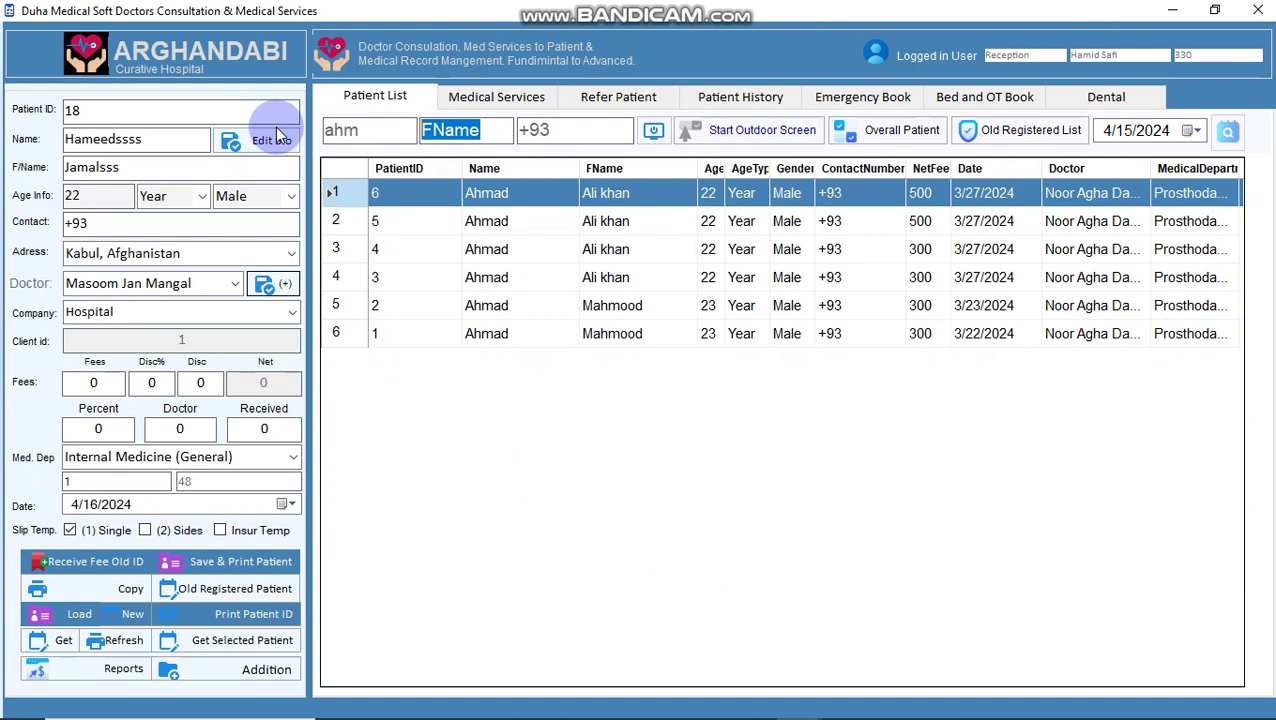
text(ma)
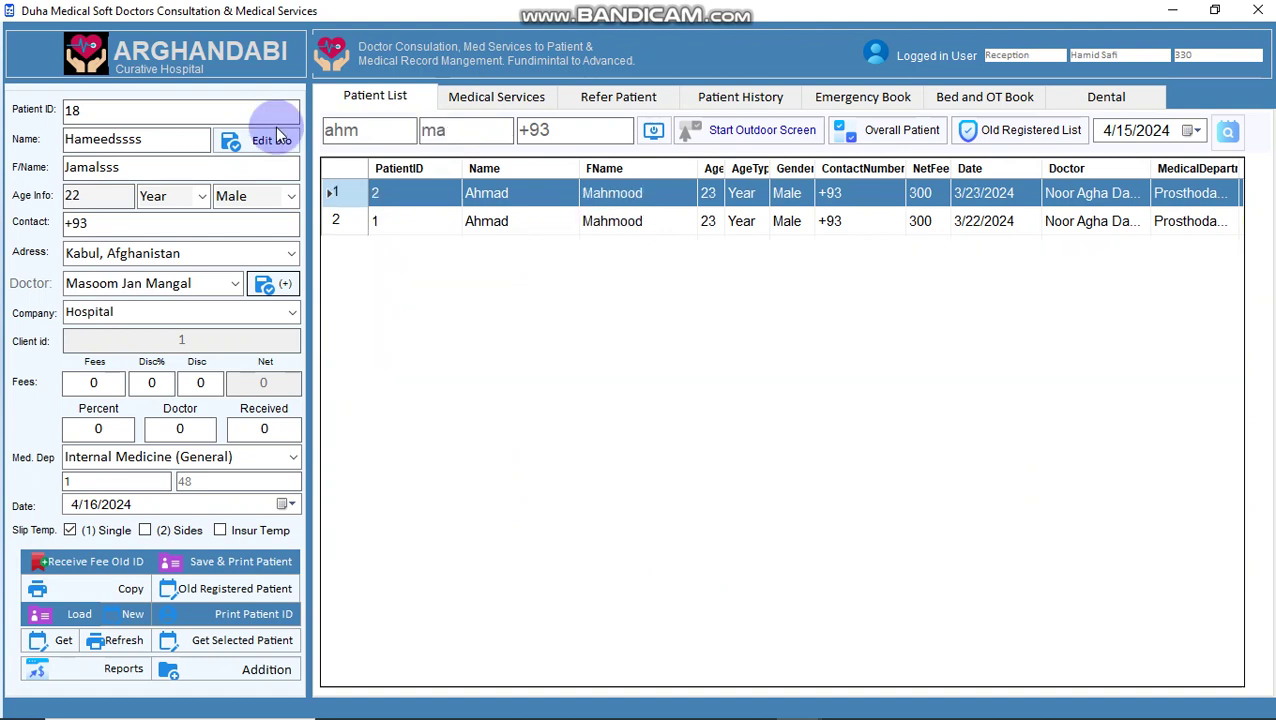
- Search the patient list by the contact prefix +93
click(586, 128)
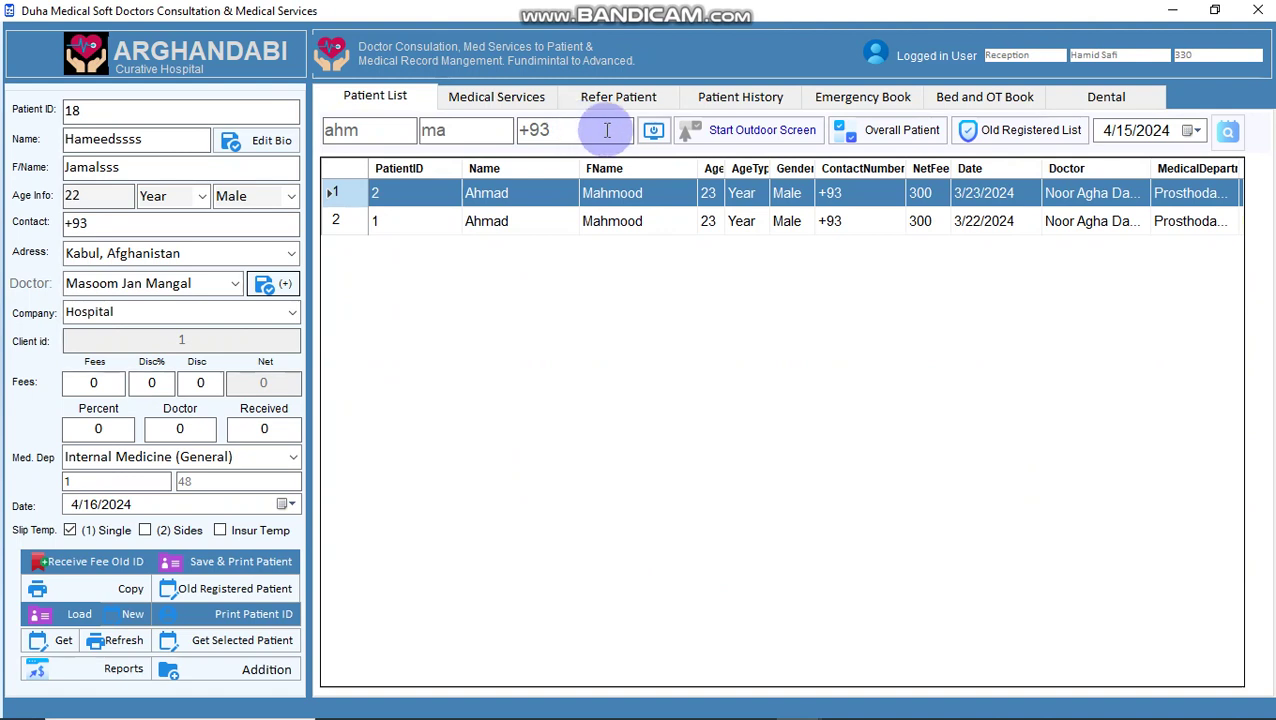
click(652, 131)
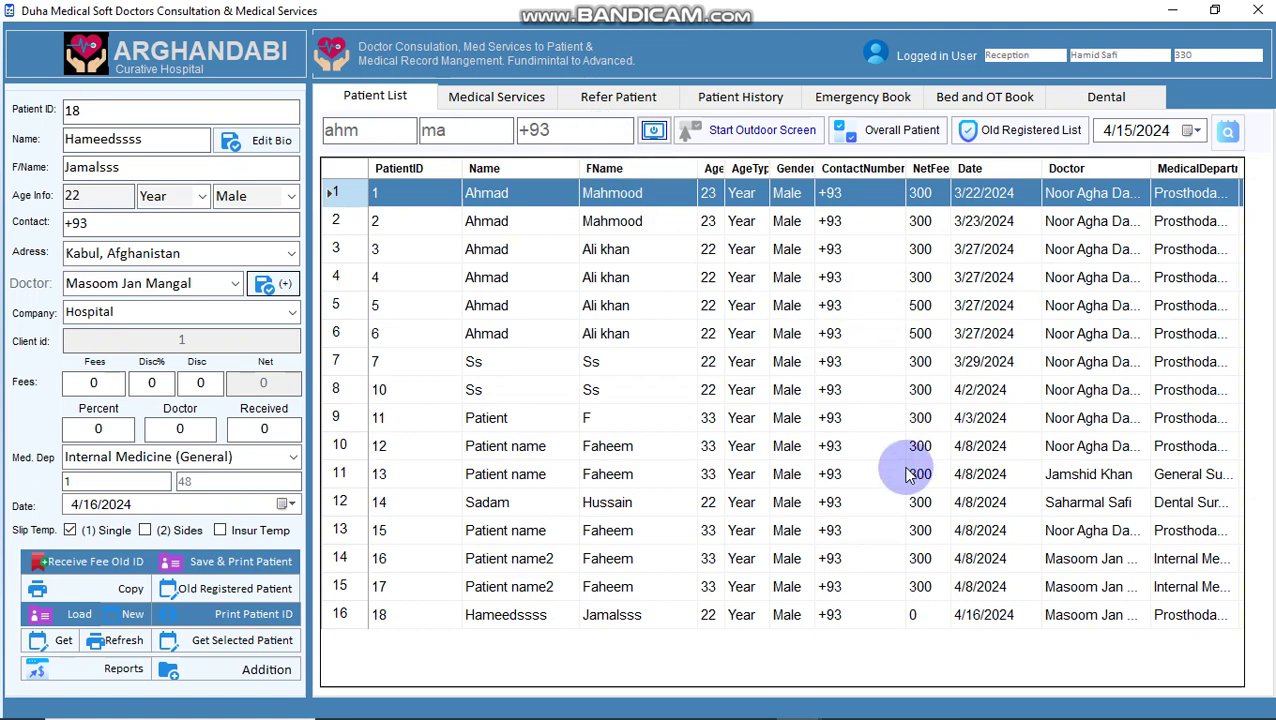
- Reload the overall patient list, and add the Surgery service to patient 18's medical services with a custom fee of 15000
click(868, 134)
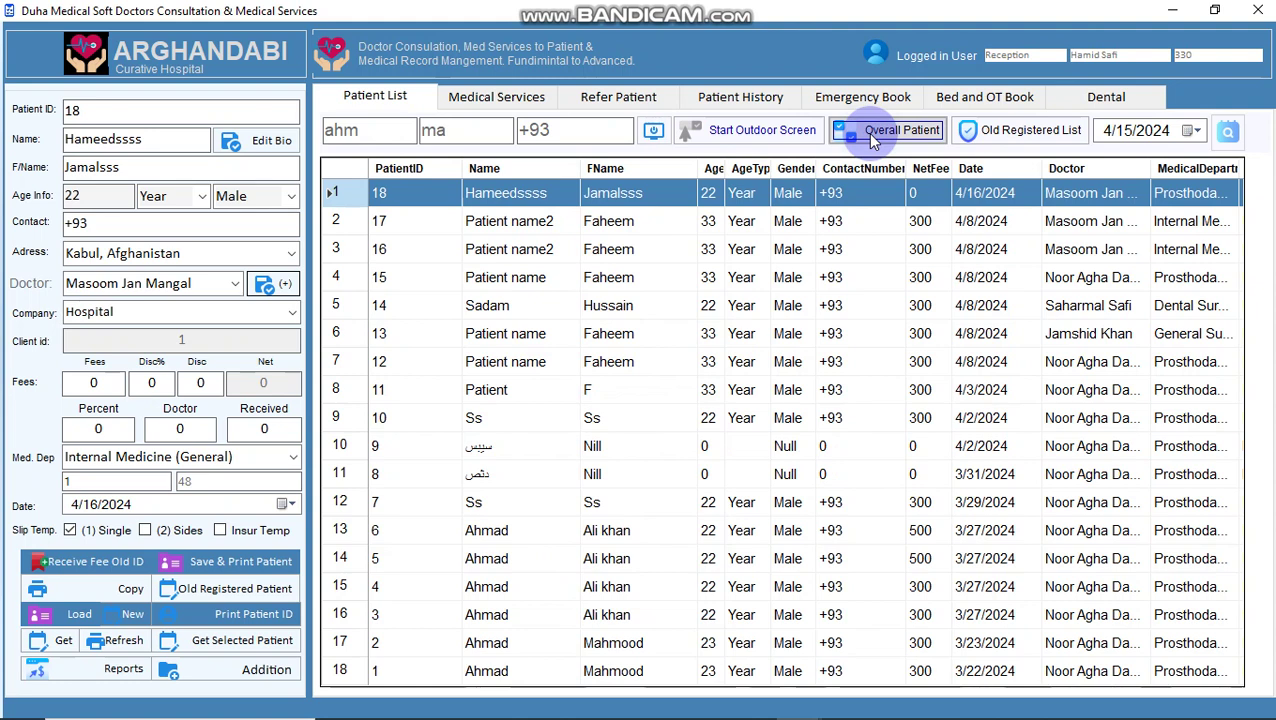
click(508, 198)
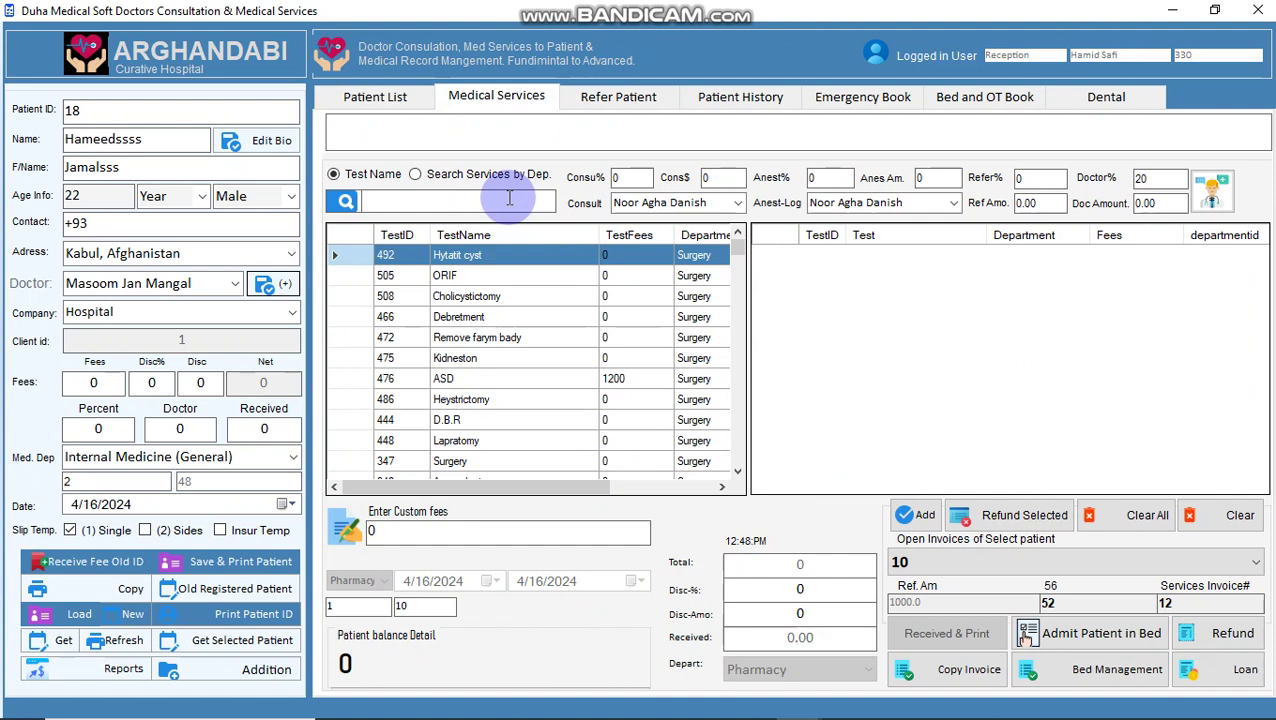
text(sur)
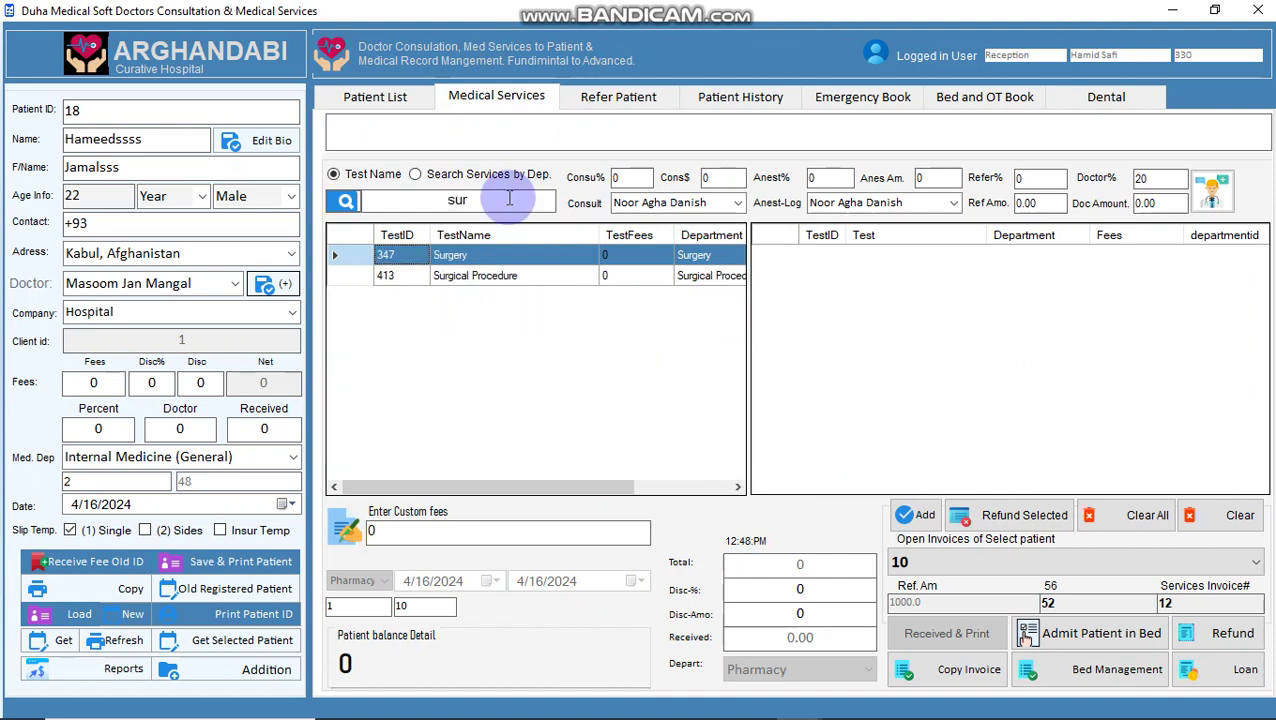
key(Return)
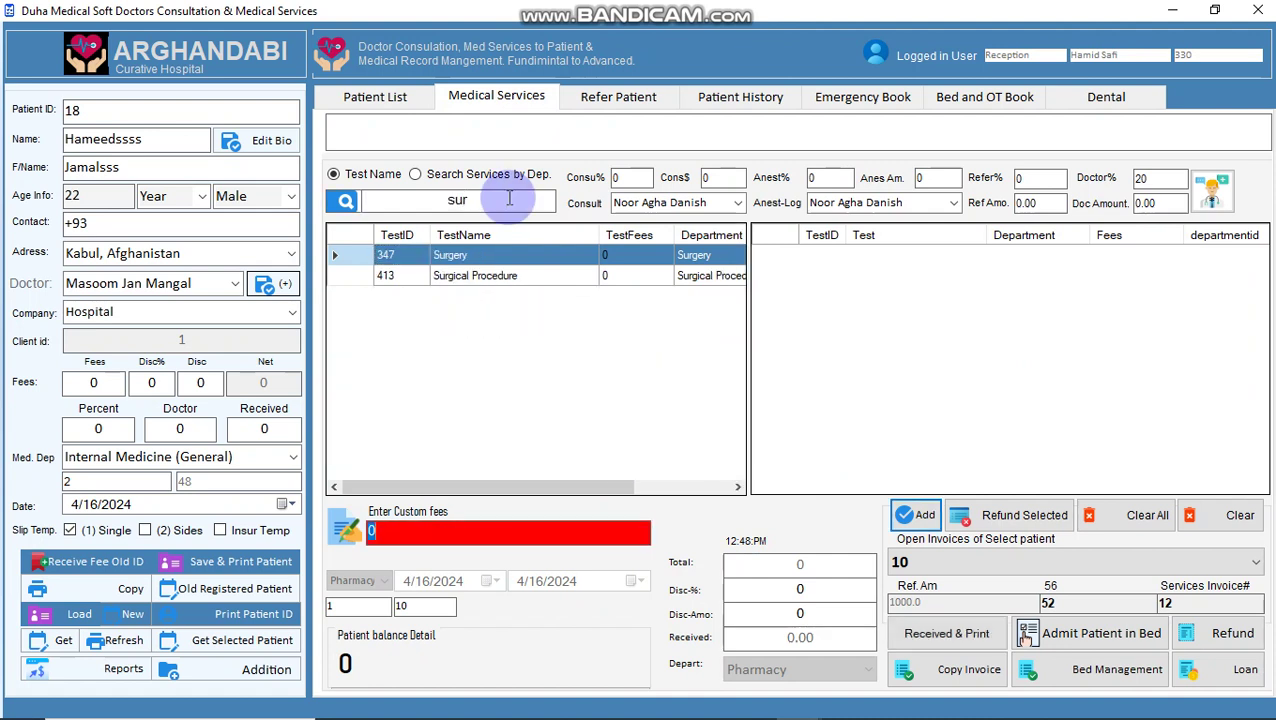
text(15000)
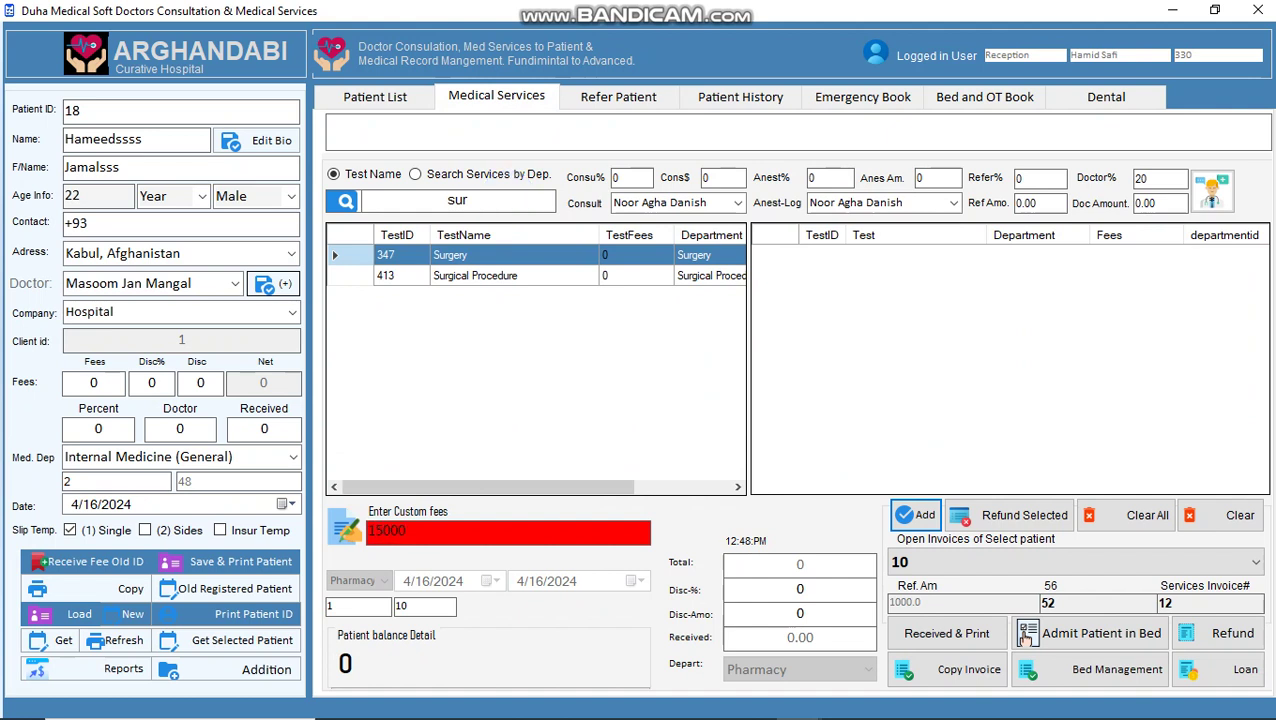
key(Return)
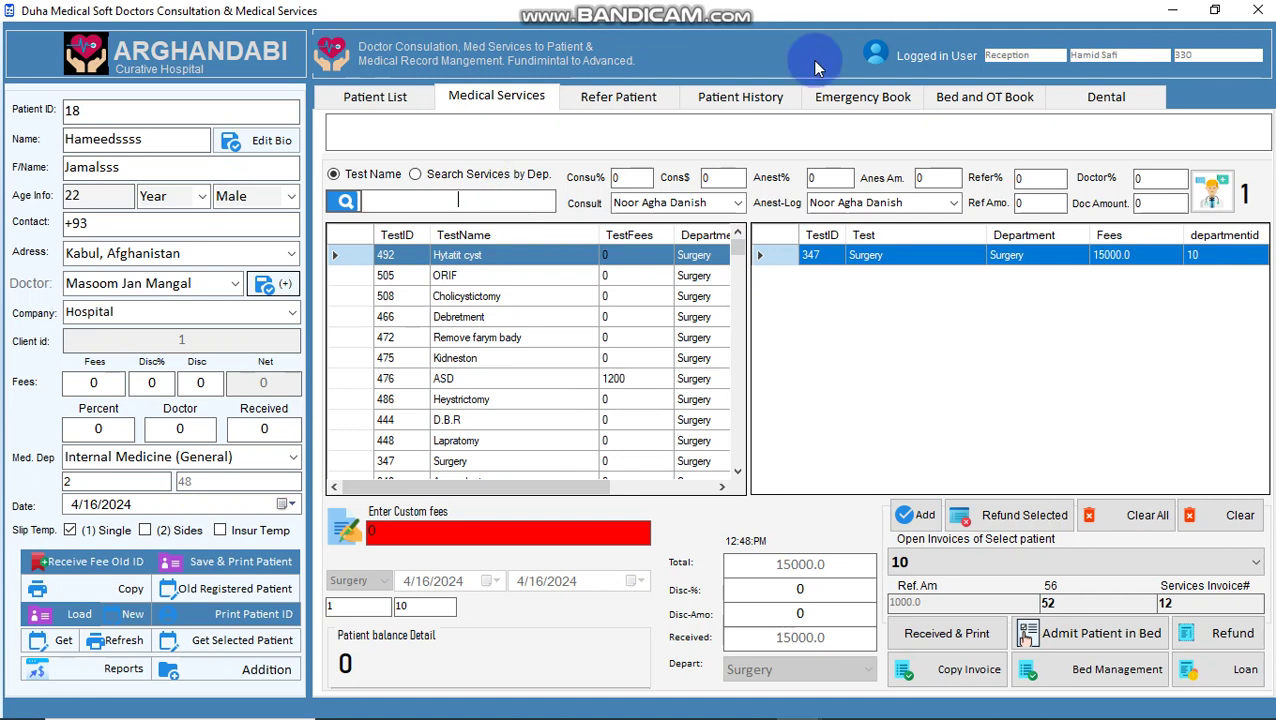
- Set the surgery's consultant, anesthesia and referral amounts to 1000 each and apply the shares
click(724, 178)
text(1)
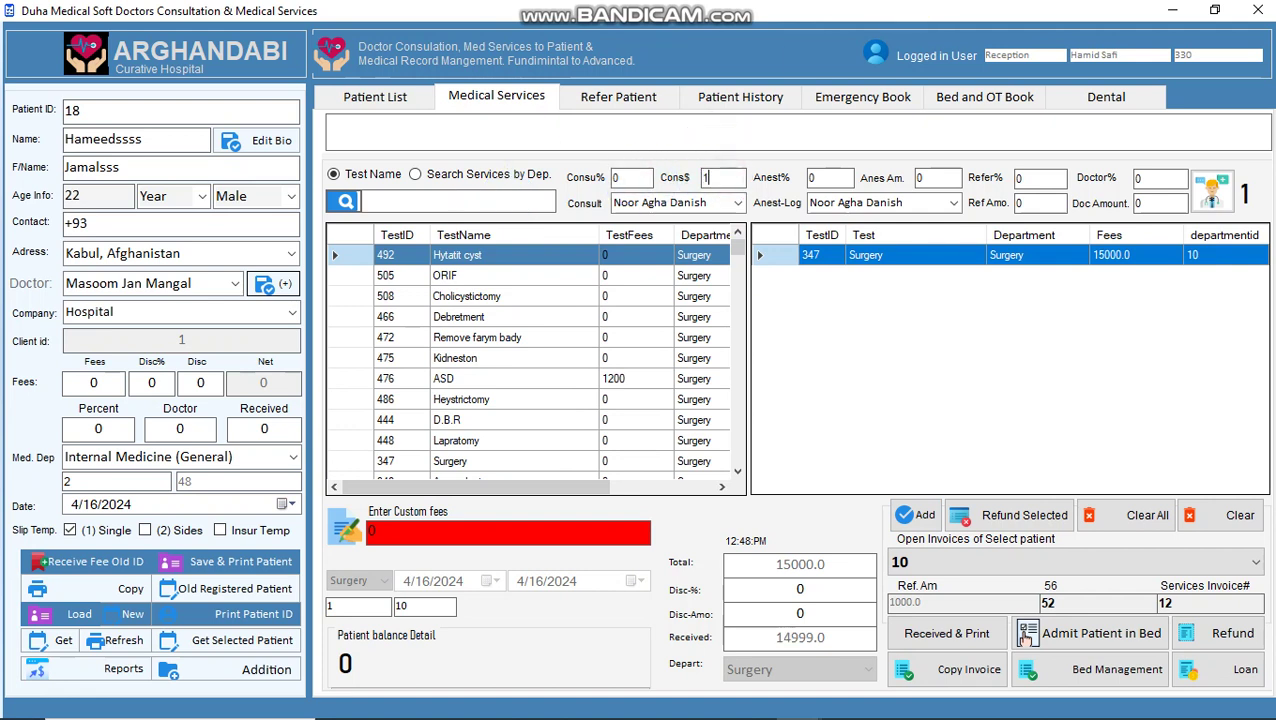
text(000)
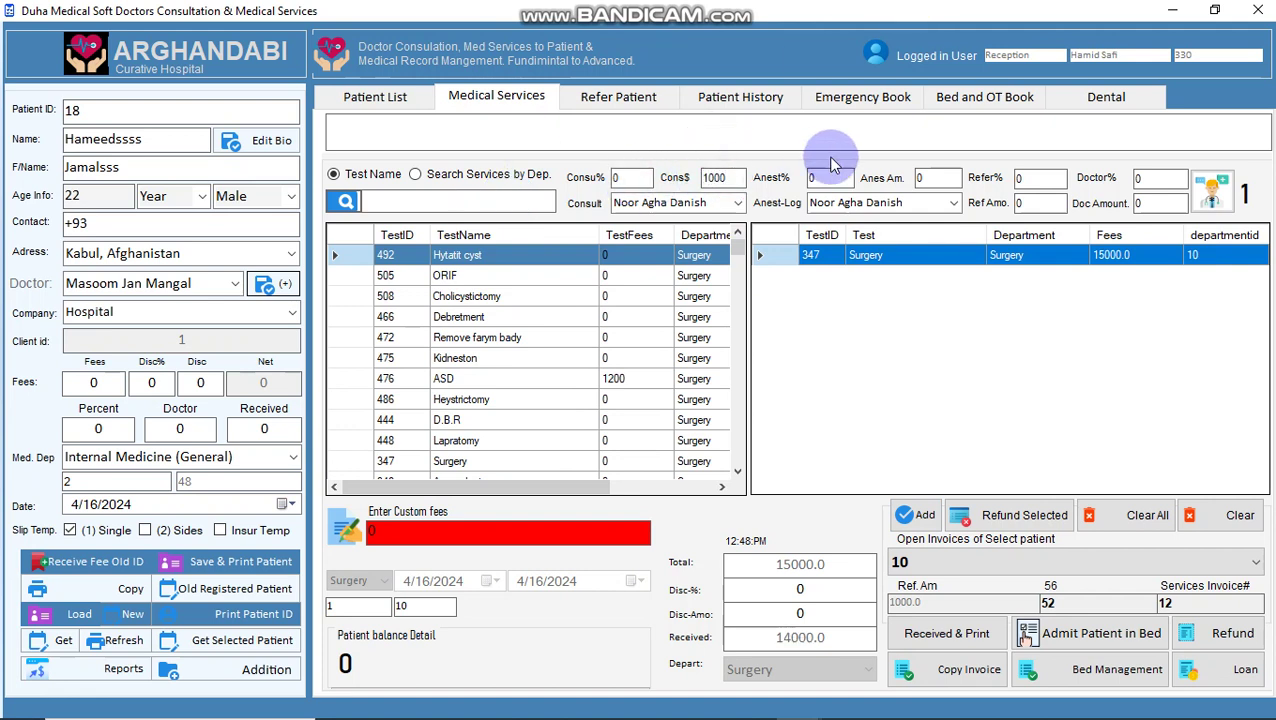
click(932, 178)
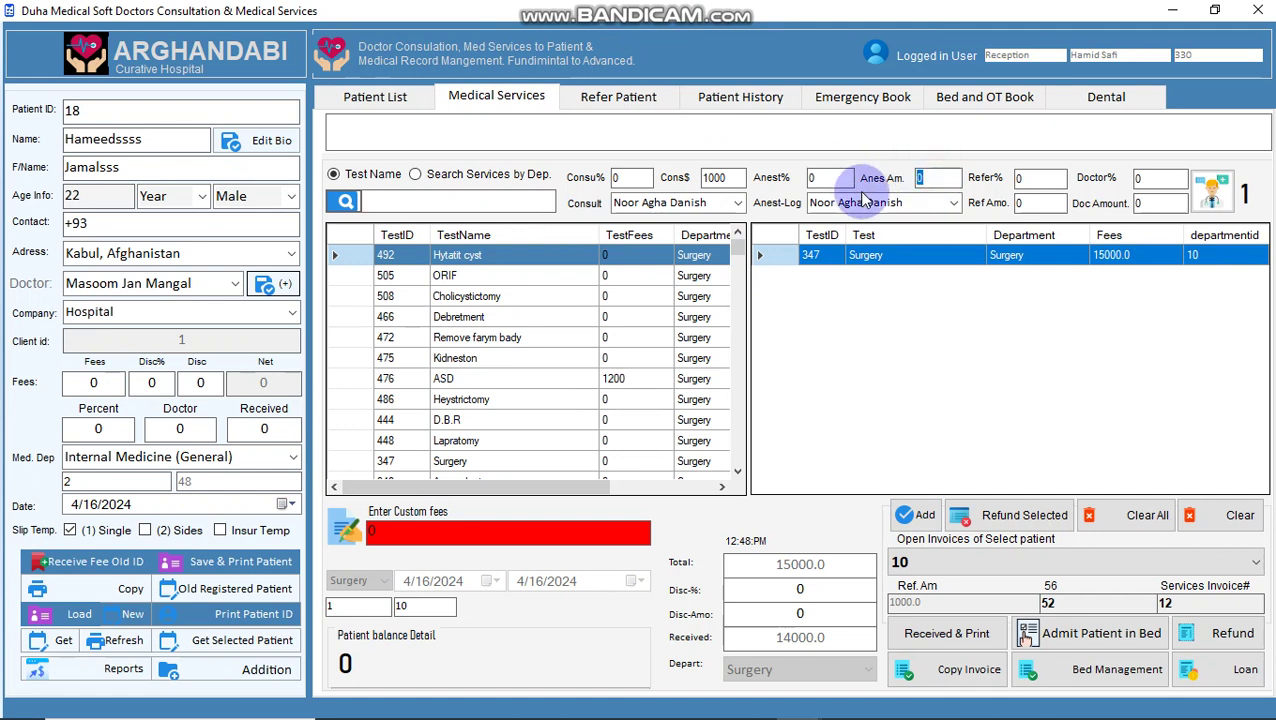
text(1000)
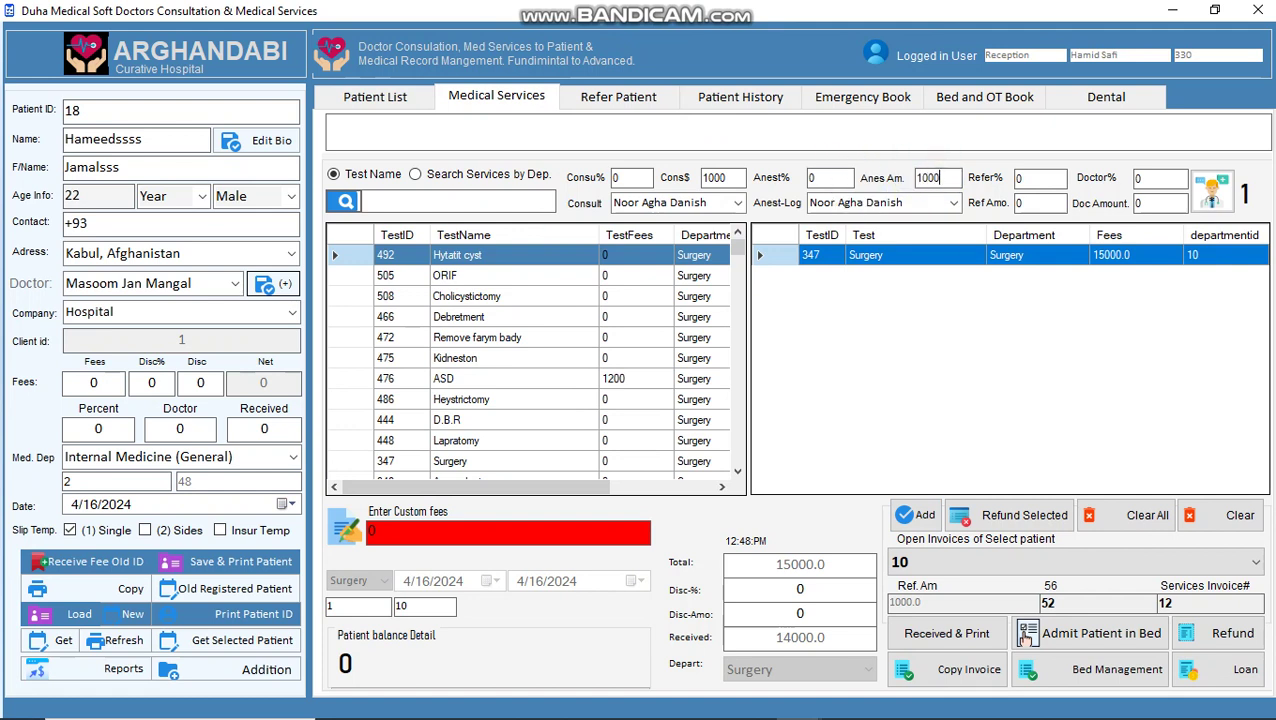
click(1046, 199)
text(1)
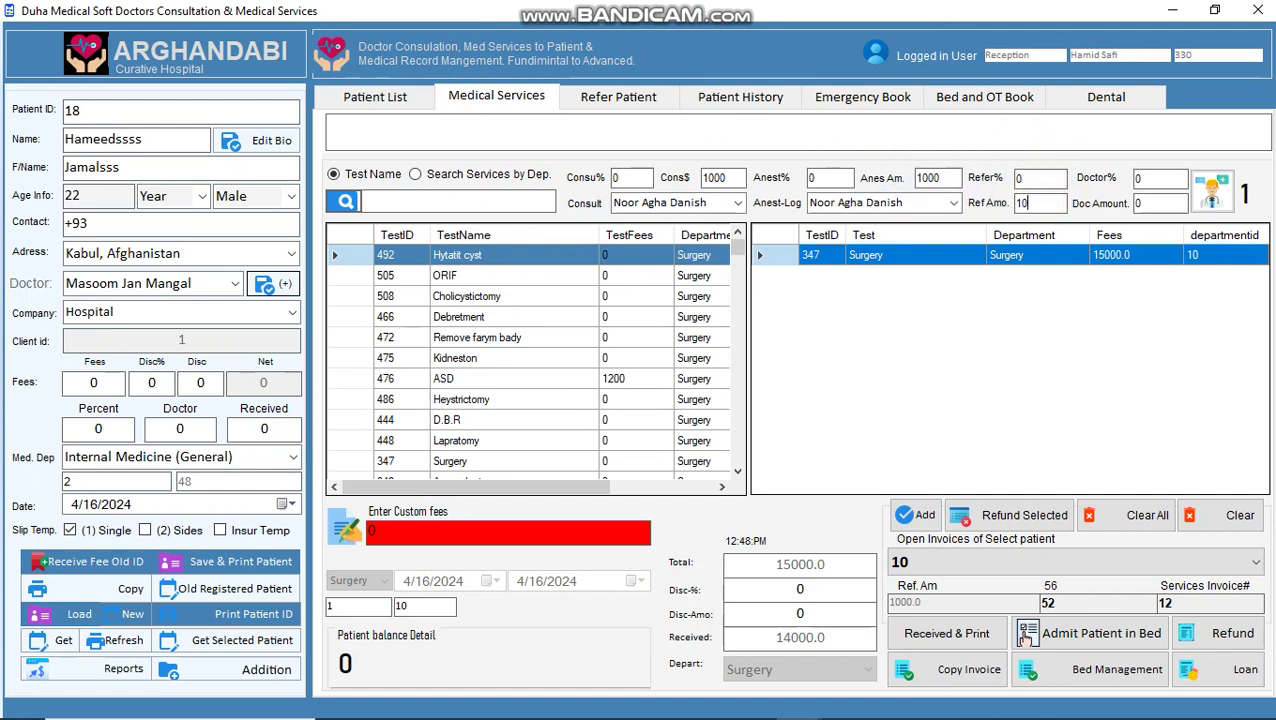
text(00)
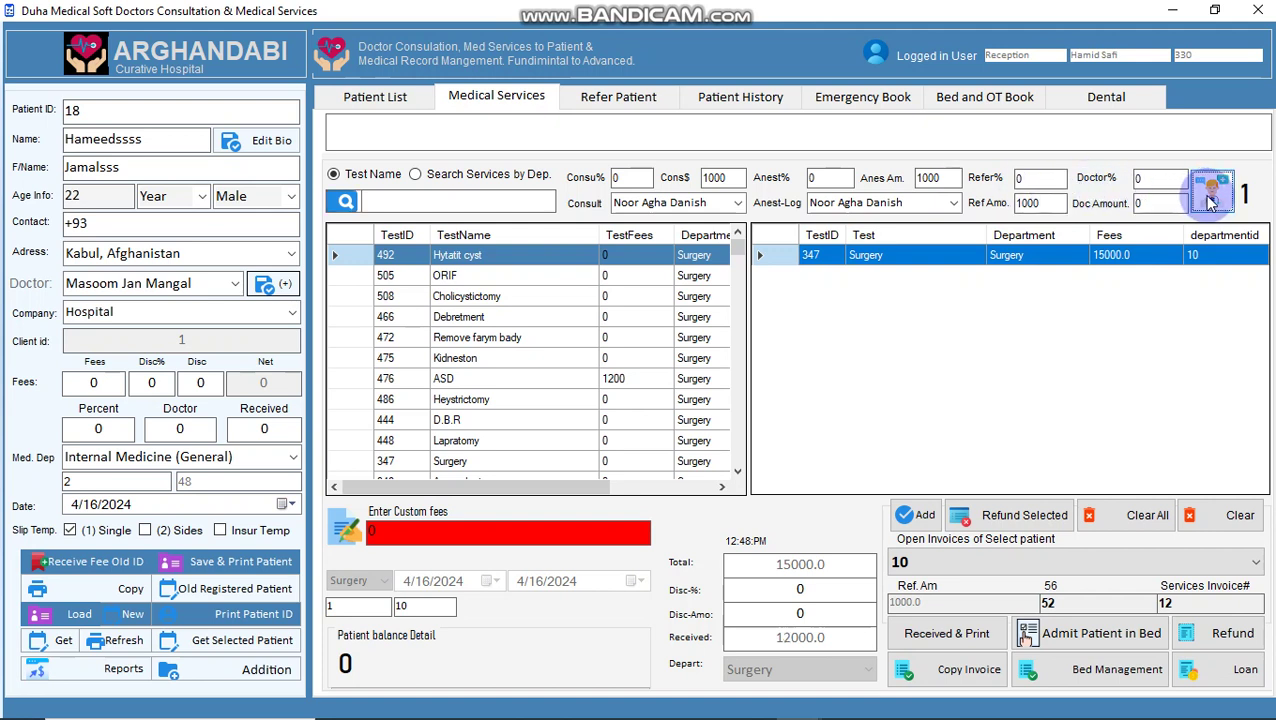
click(1212, 190)
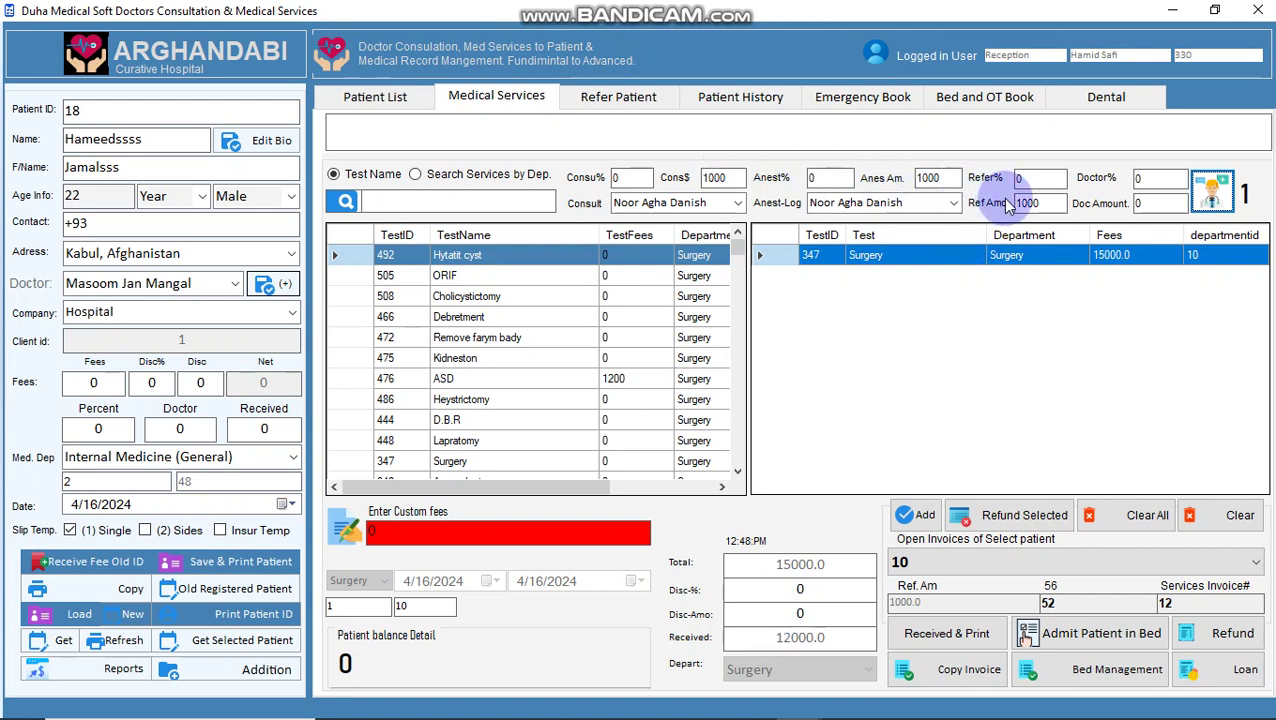
- Set the doctor's share of the surgery fee to 40 percent and apply it to the received amount
click(1145, 178)
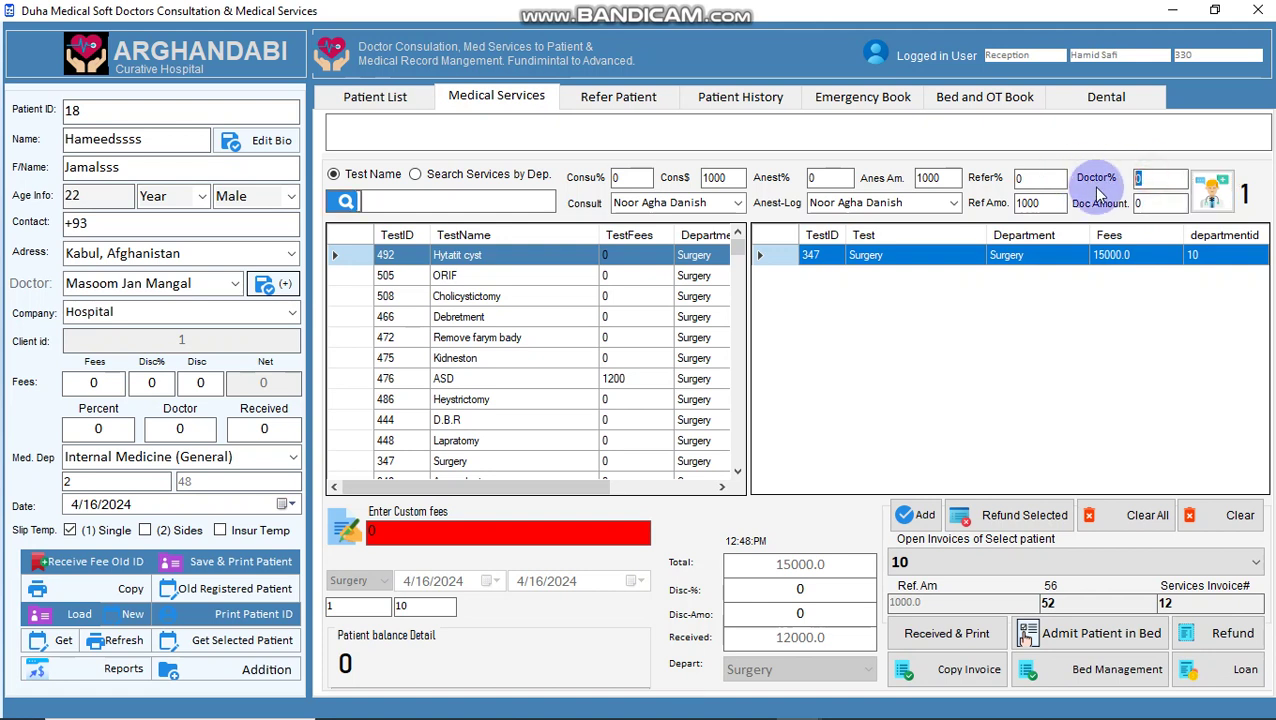
text(40)
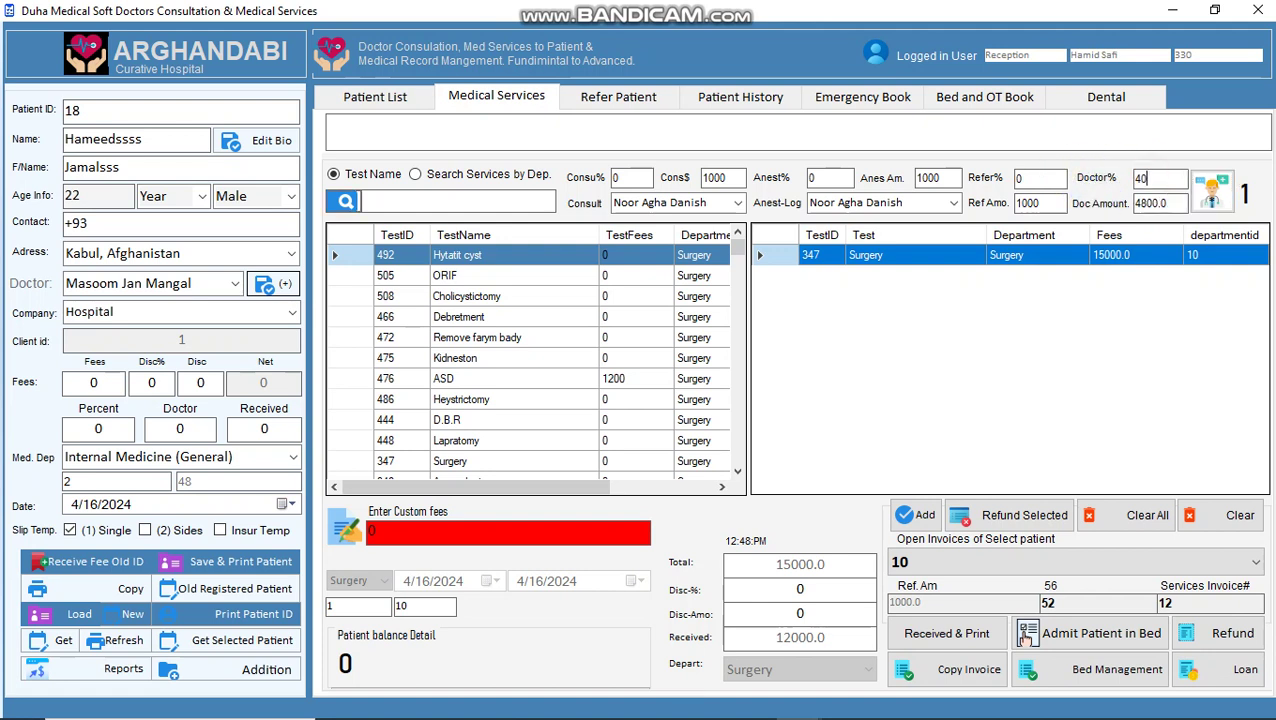
click(1215, 195)
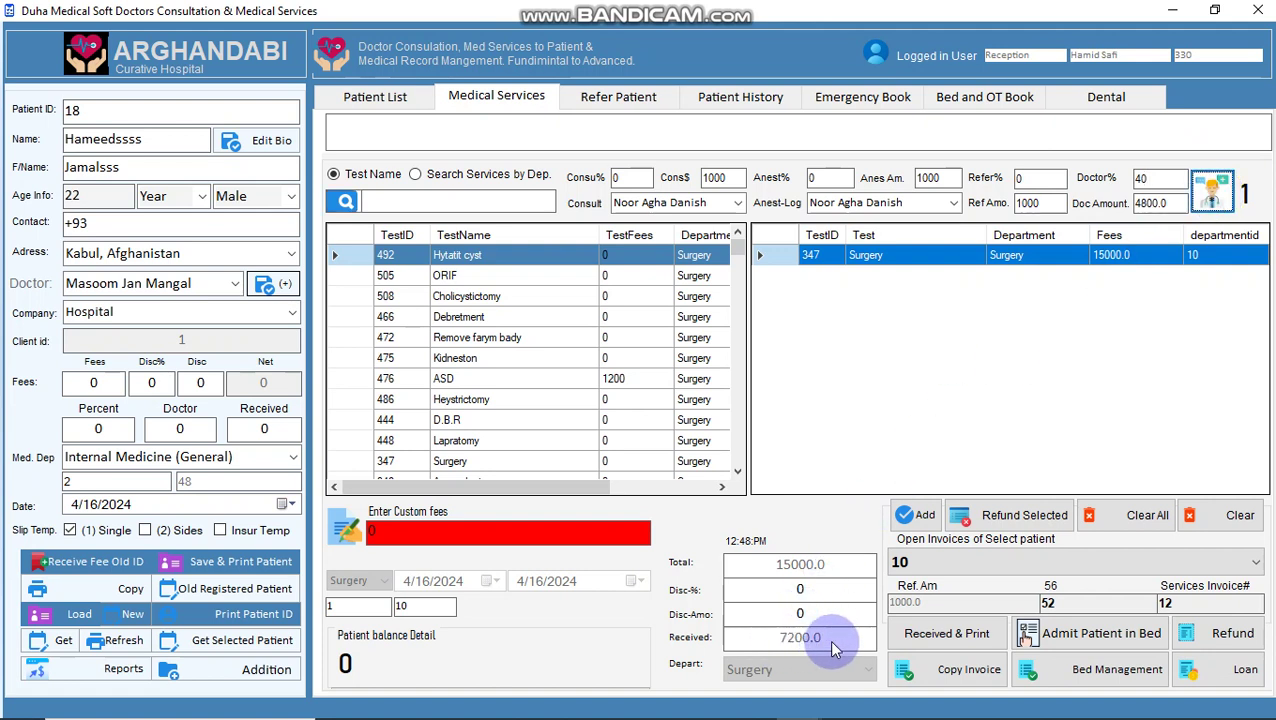
- Receive the surgery payment and save the printed invoice output as "sss" in Downloads
click(920, 632)
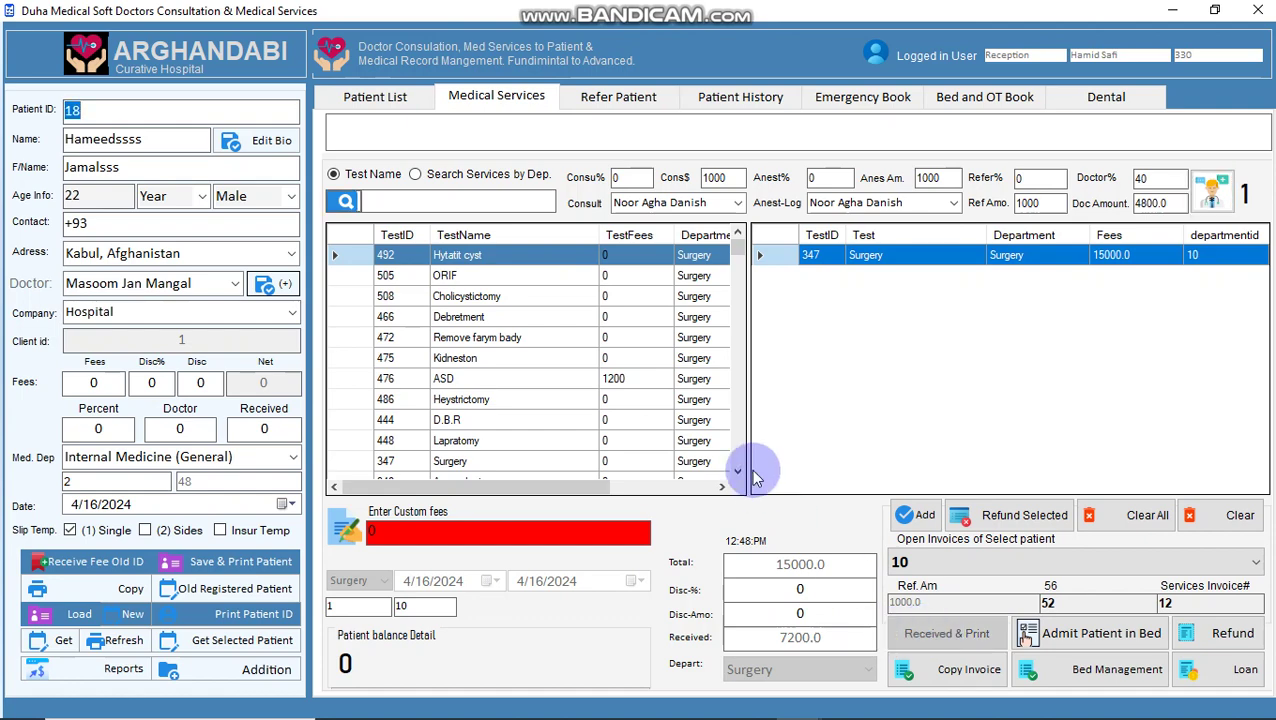
text(sss)
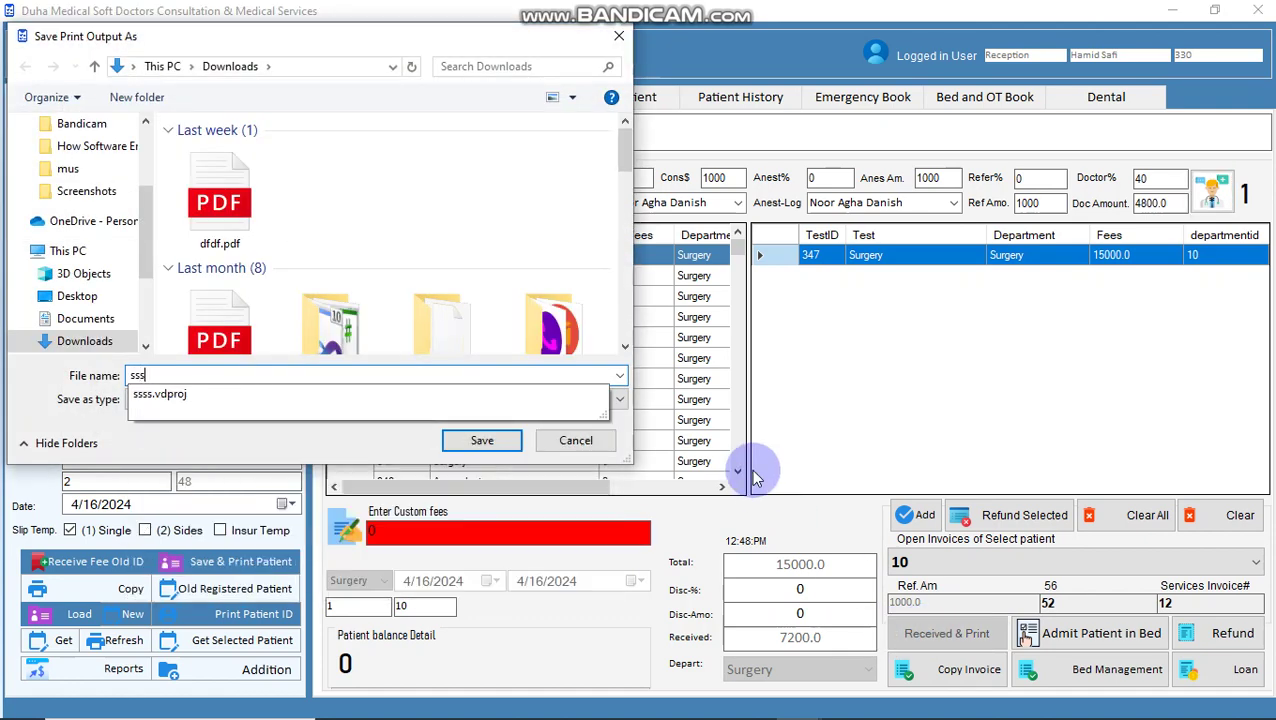
key(Return)
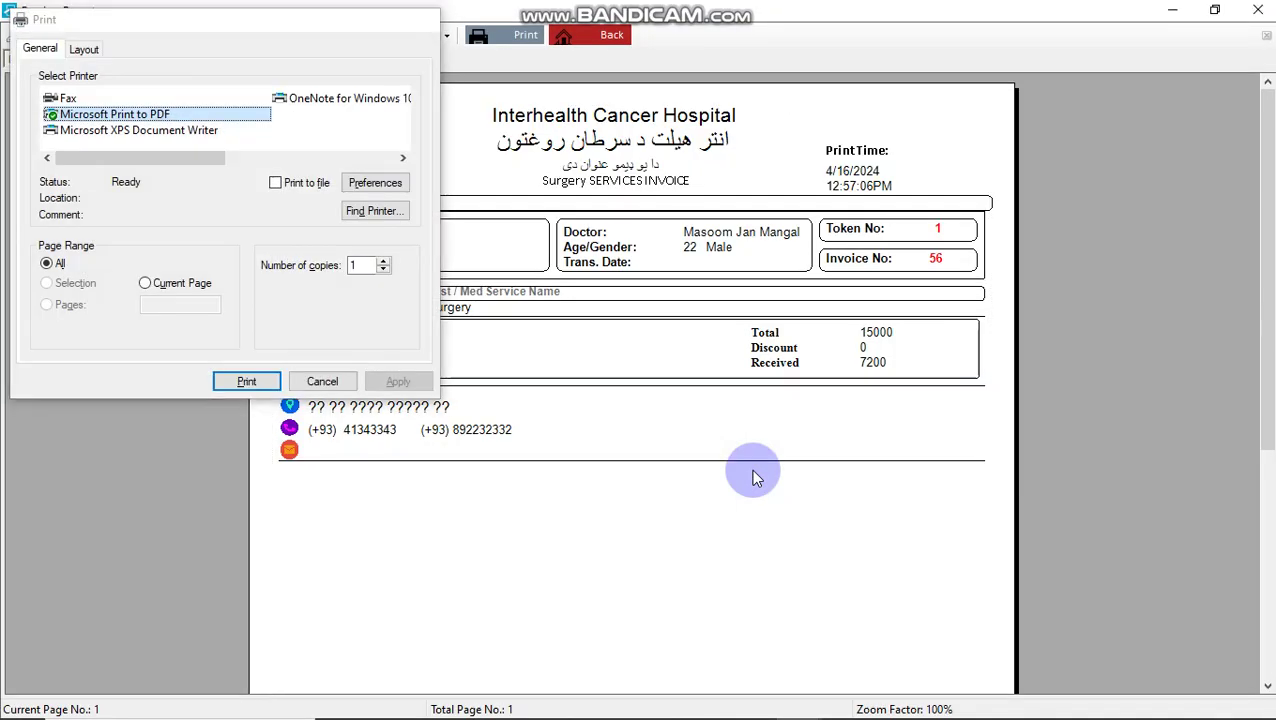
- Dismiss the second print request, check the Total and Received amounts on the surgery invoice, and close its preview
key(Escape)
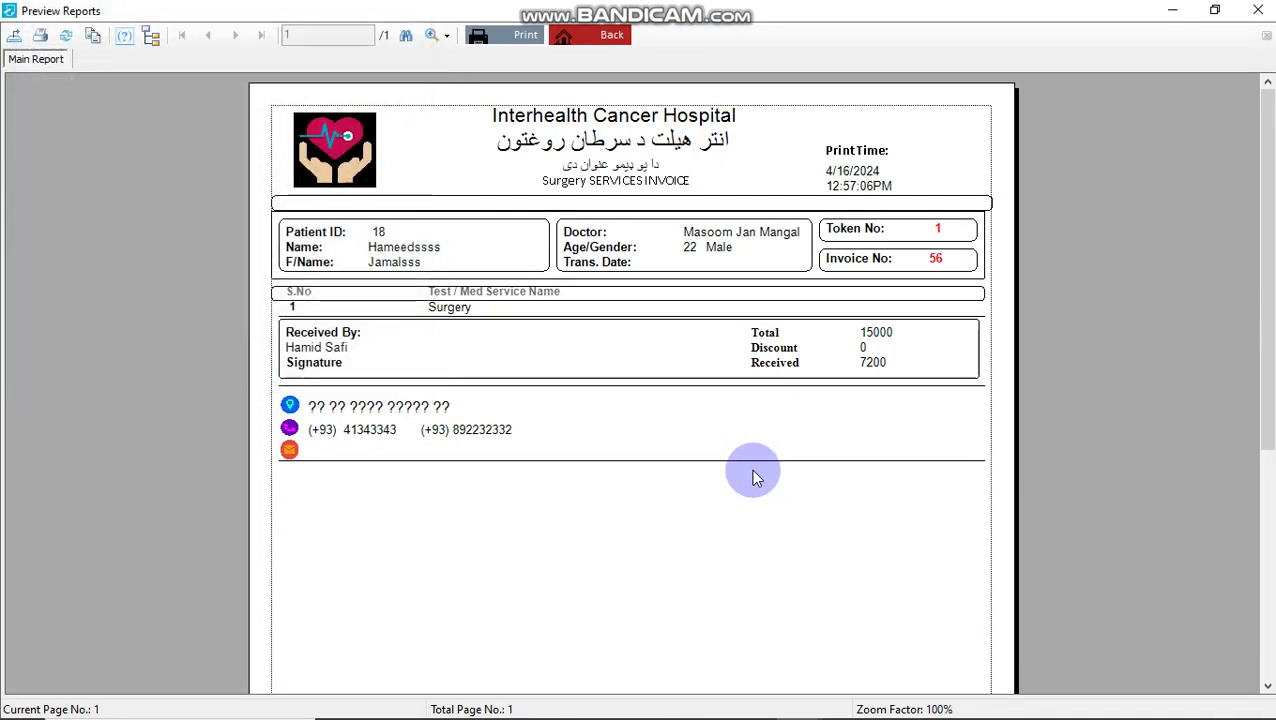
click(906, 340)
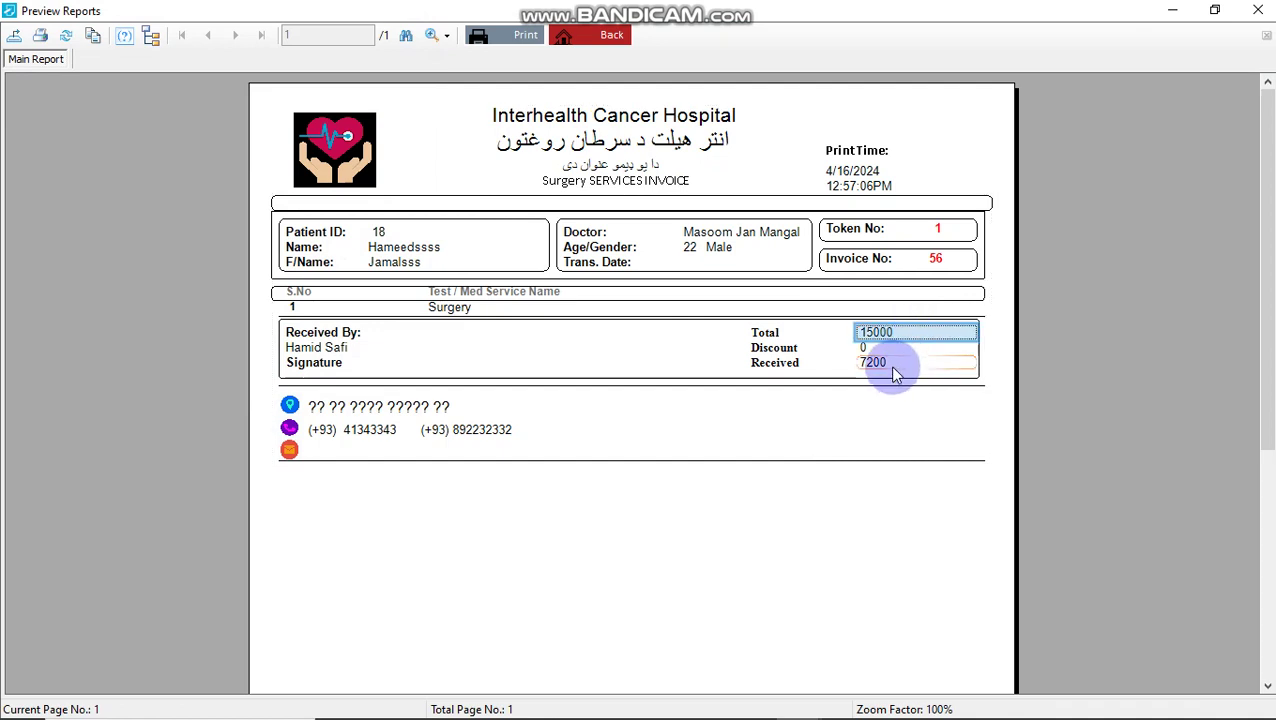
click(895, 366)
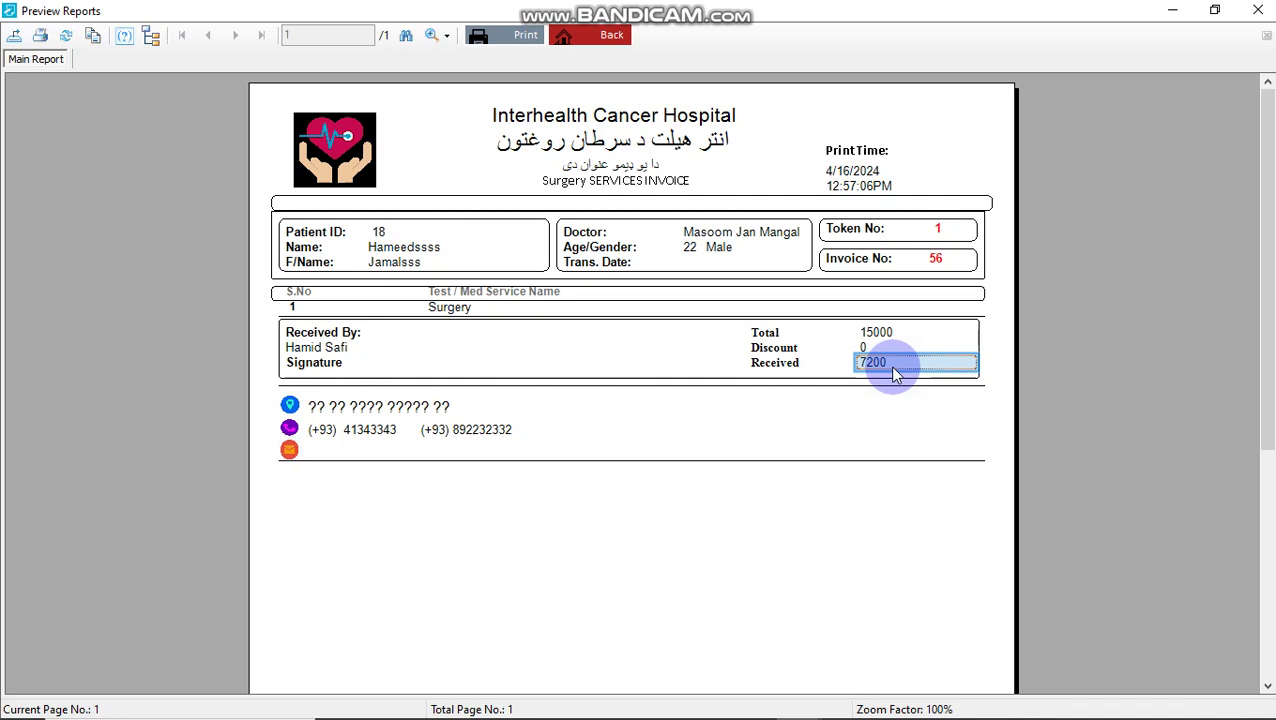
key(Escape)
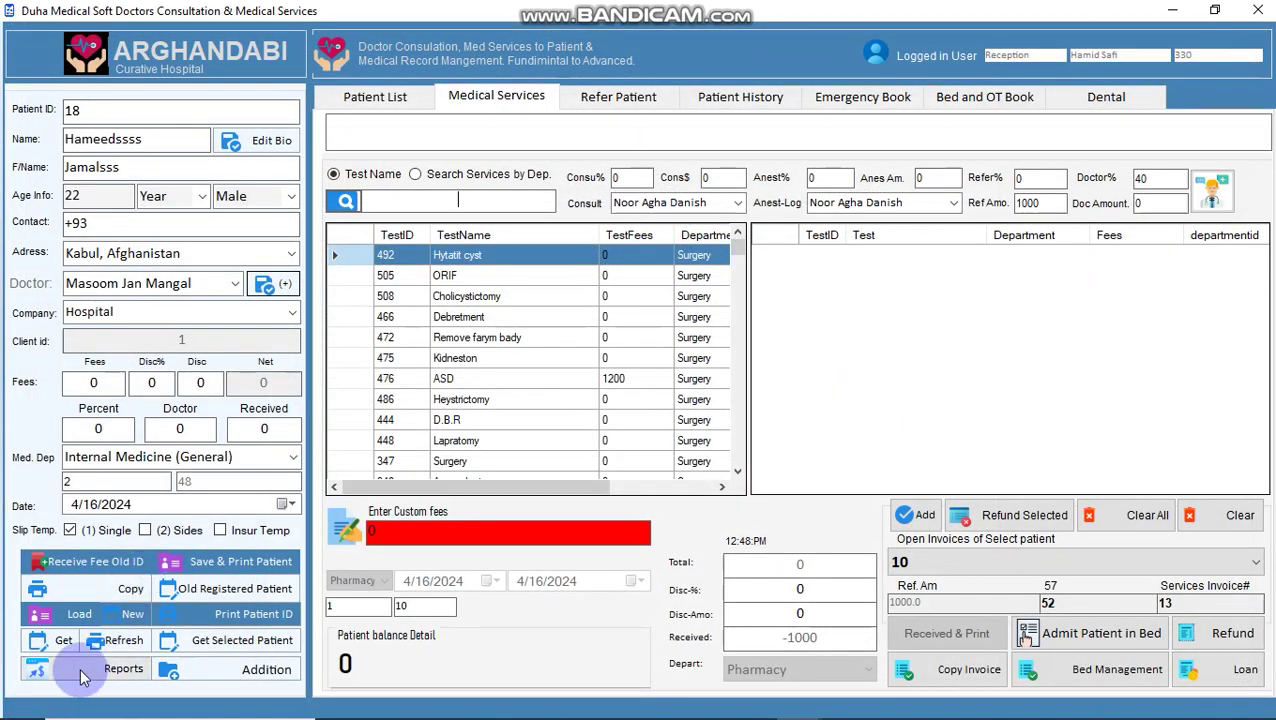
- Preview the daily general report from 04/16/2024 11:57:20 to 04/16/2024 13:57:20, without printing it
click(82, 677)
click(252, 288)
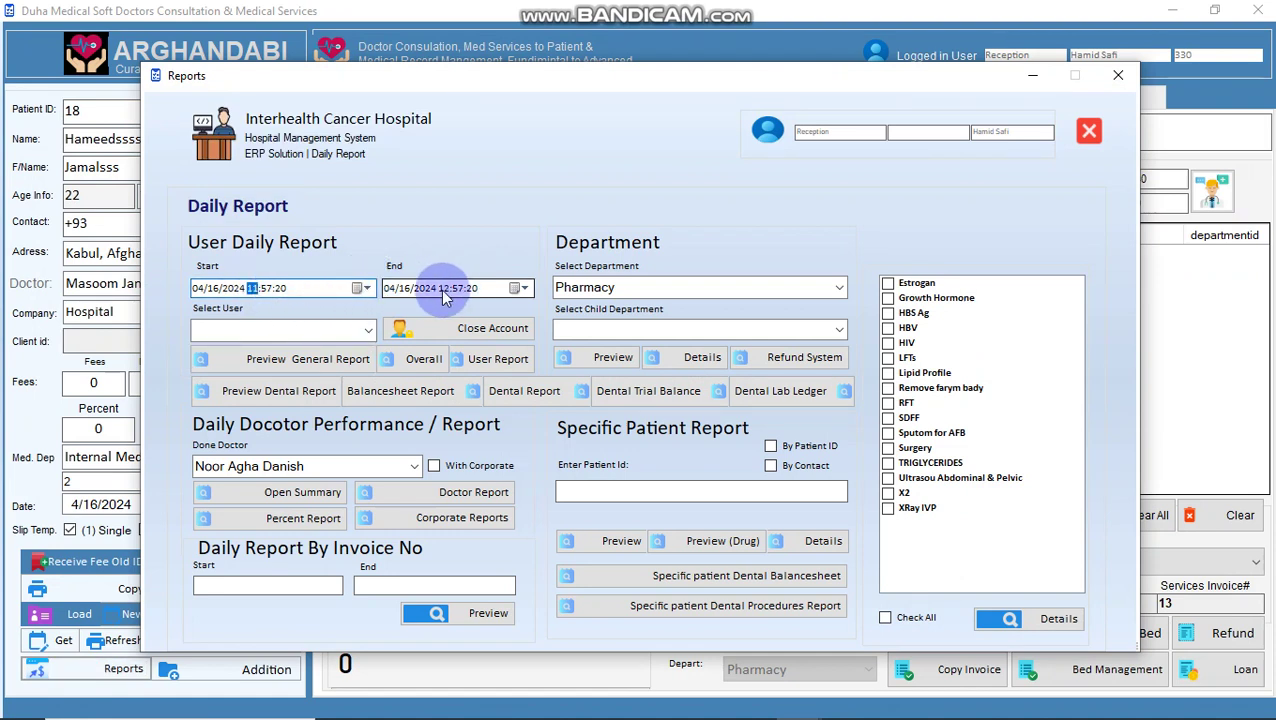
click(345, 358)
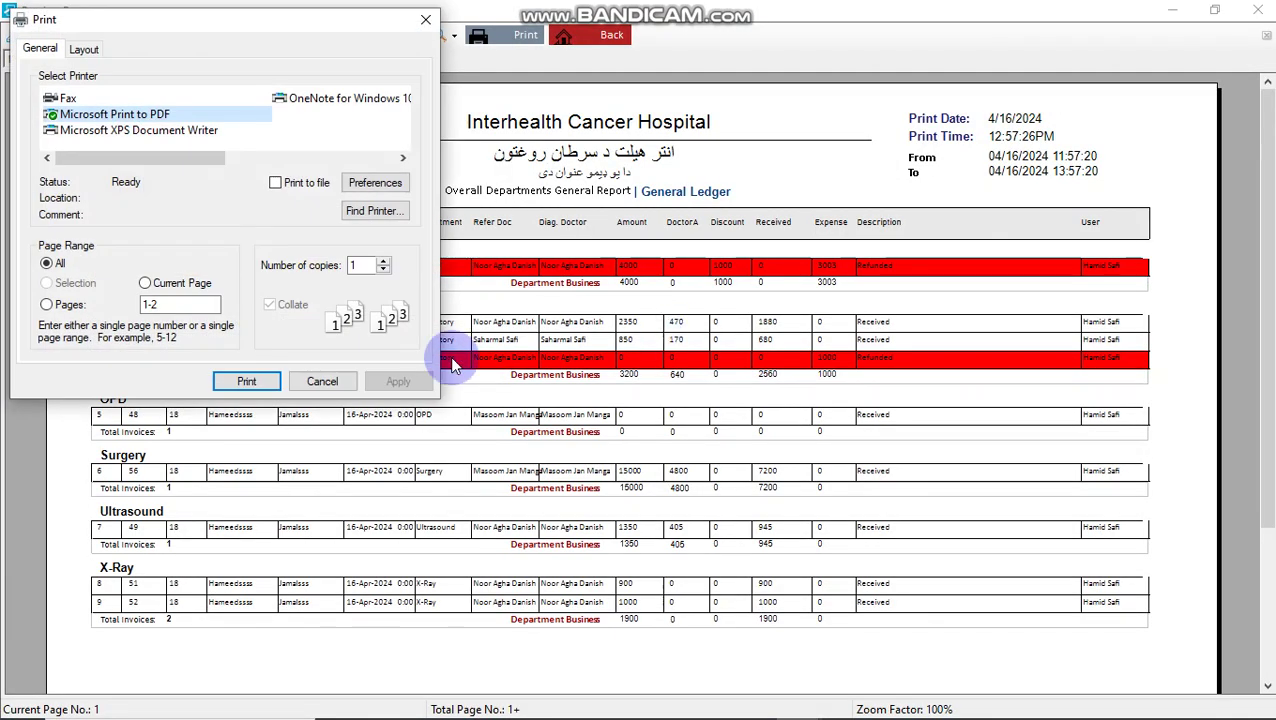
click(333, 381)
- Examine the Surgery entry's amount, doctor amount and received value in the general report, and return to the report options
click(141, 459)
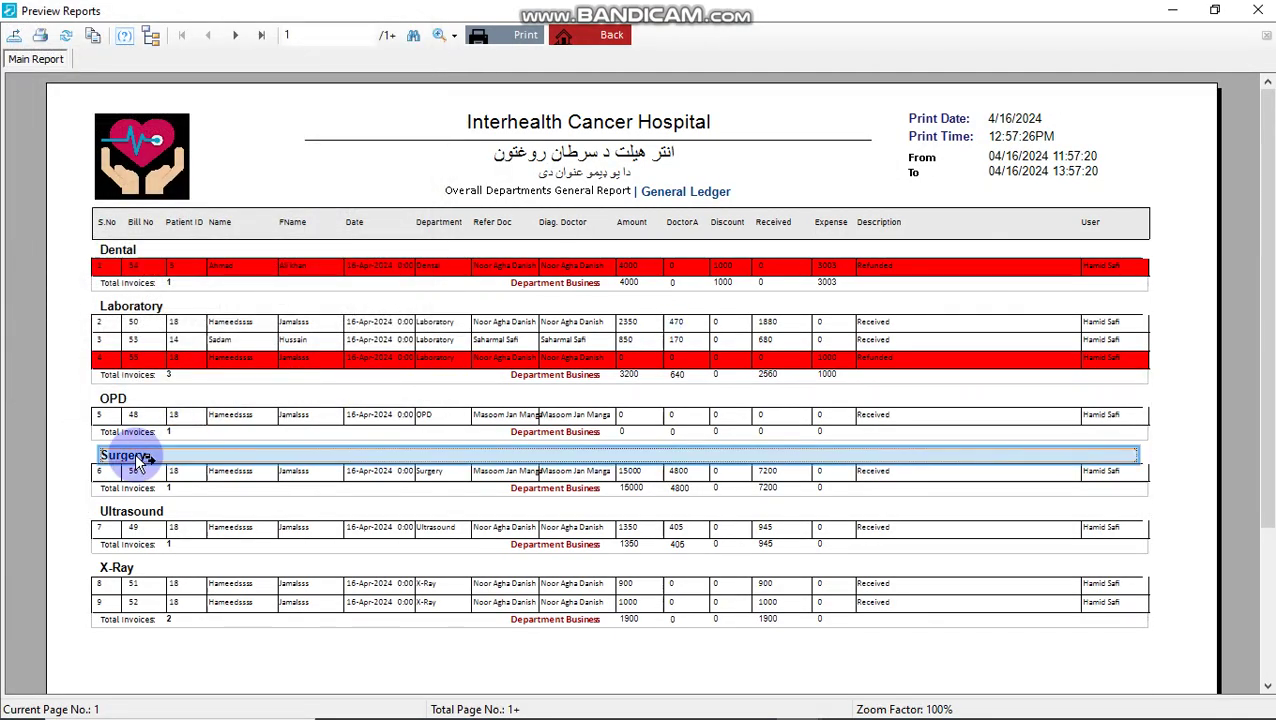
drag(627, 472, 688, 476)
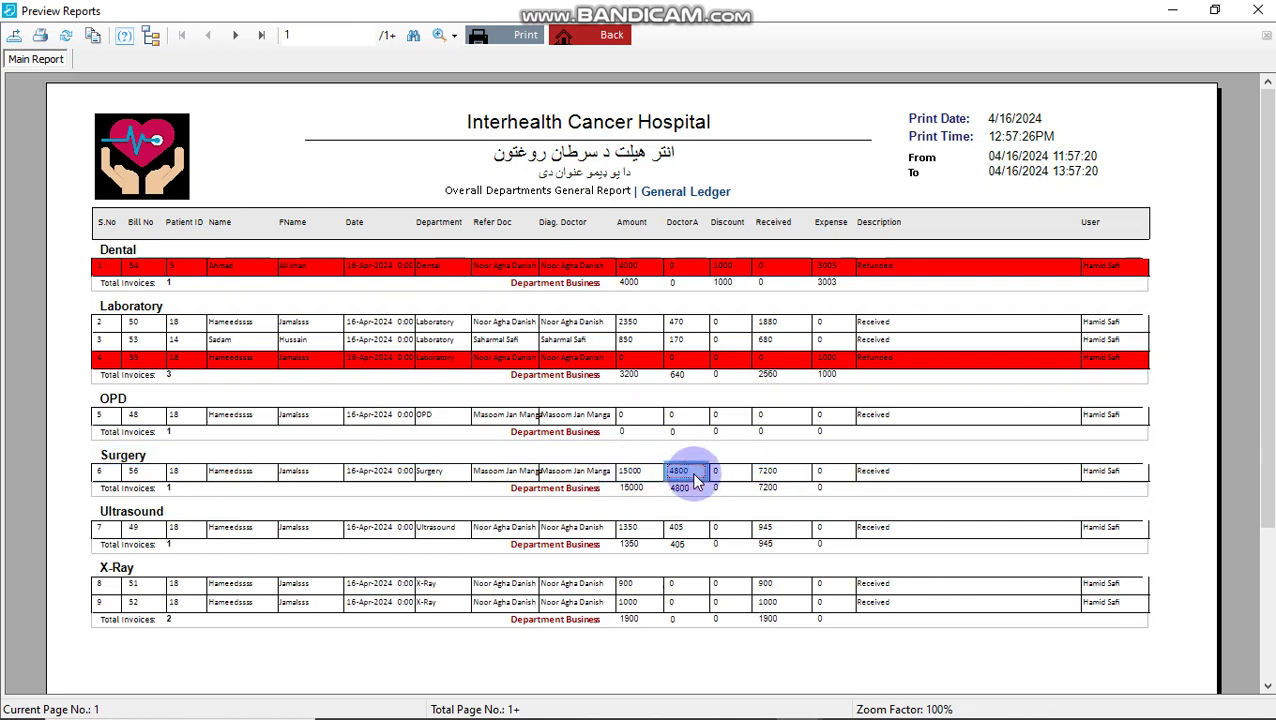
click(767, 478)
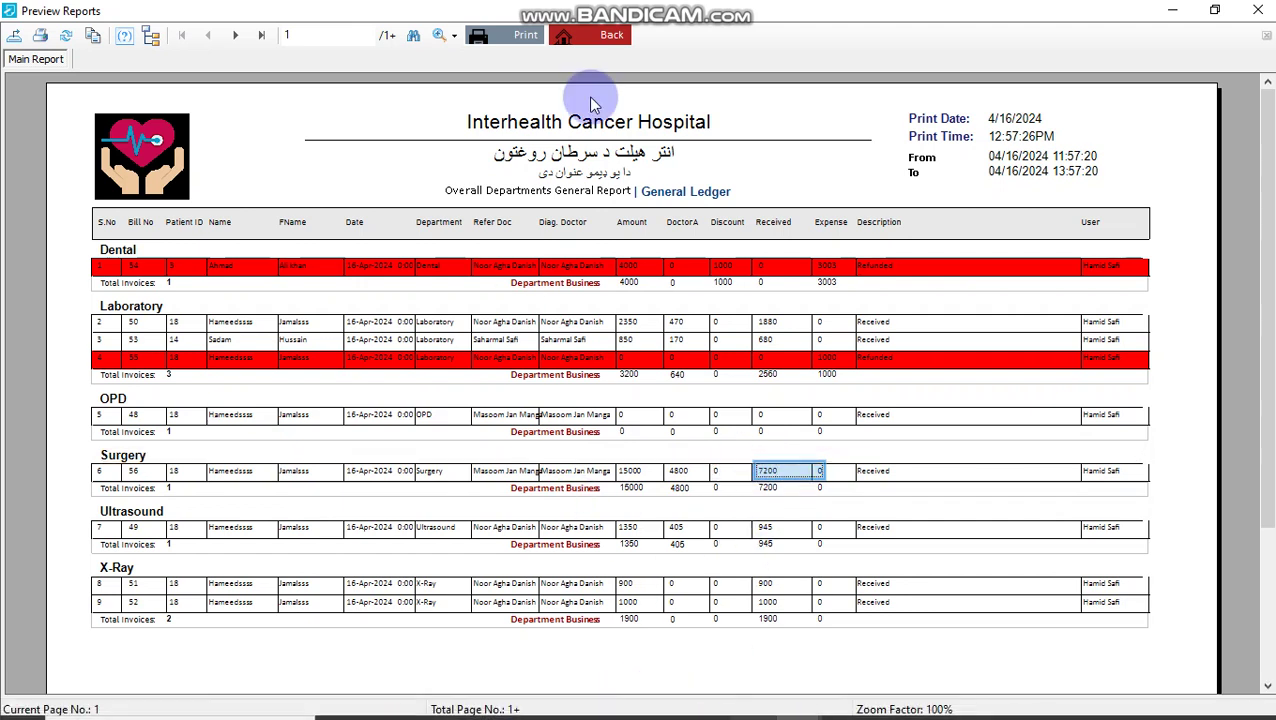
click(586, 37)
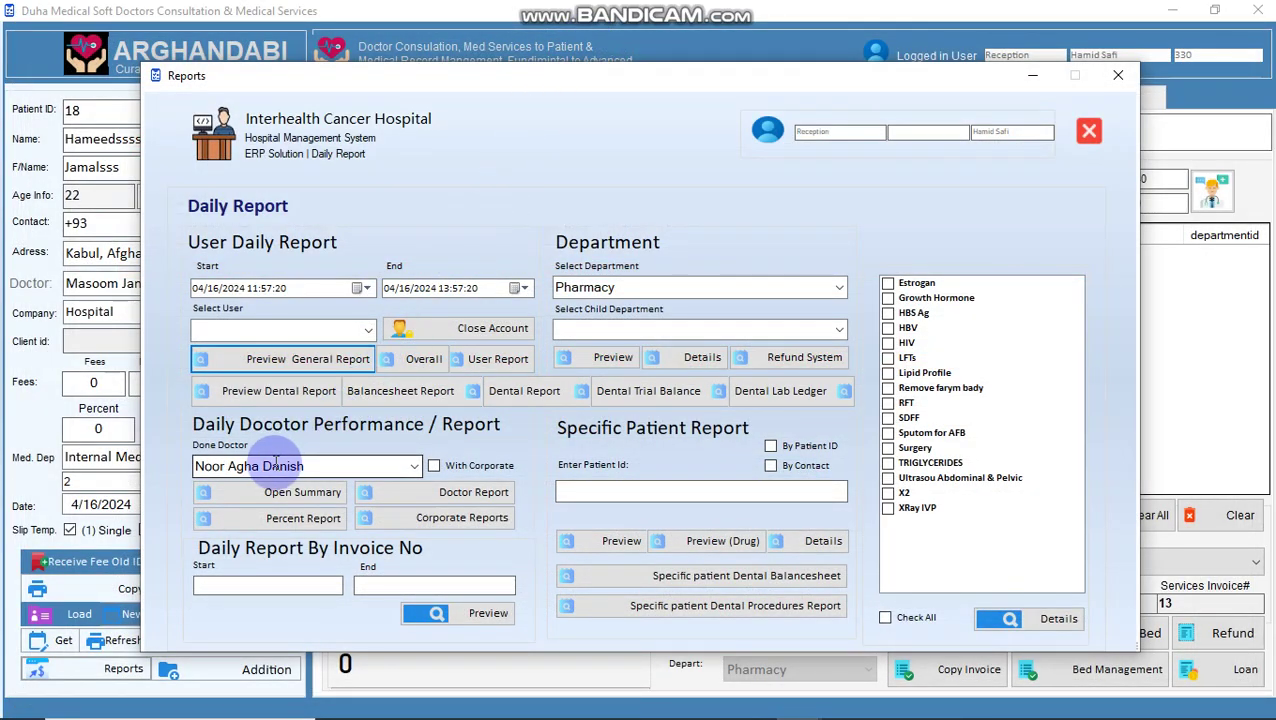
- Preview the Doctor Report for the second doctor in the Done Doctor list, without printing it
click(413, 466)
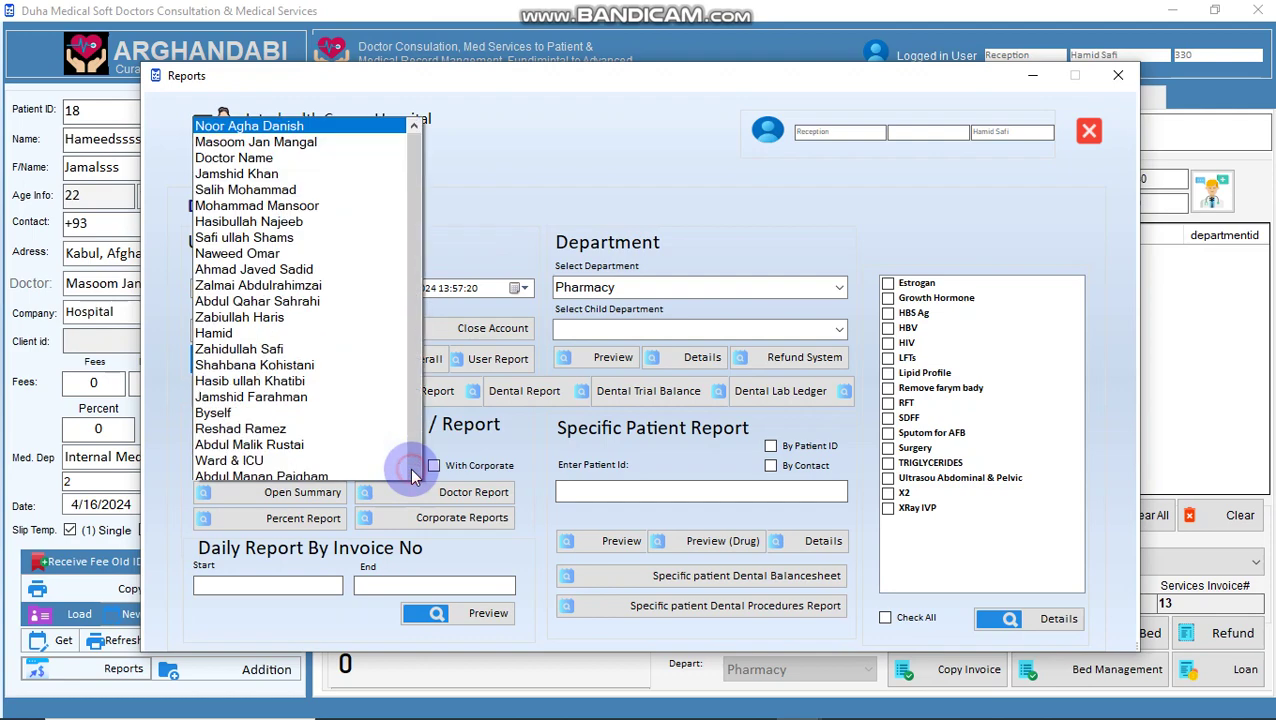
click(278, 25)
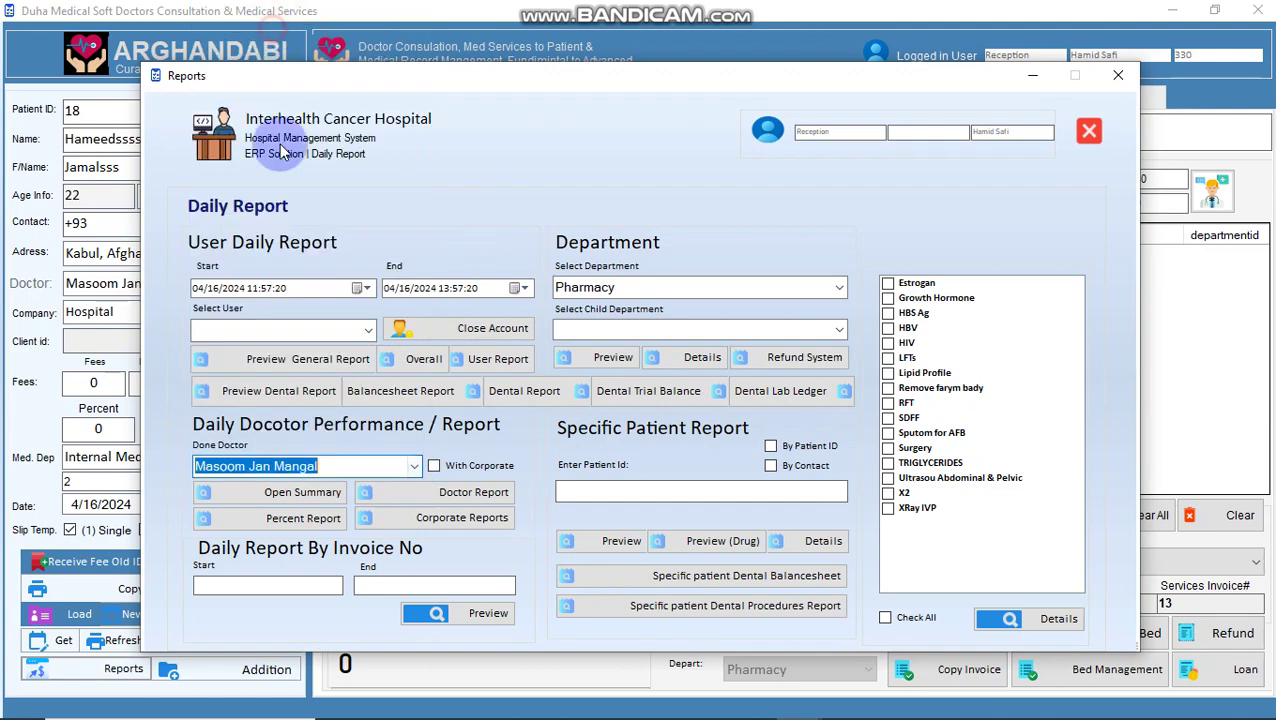
click(401, 500)
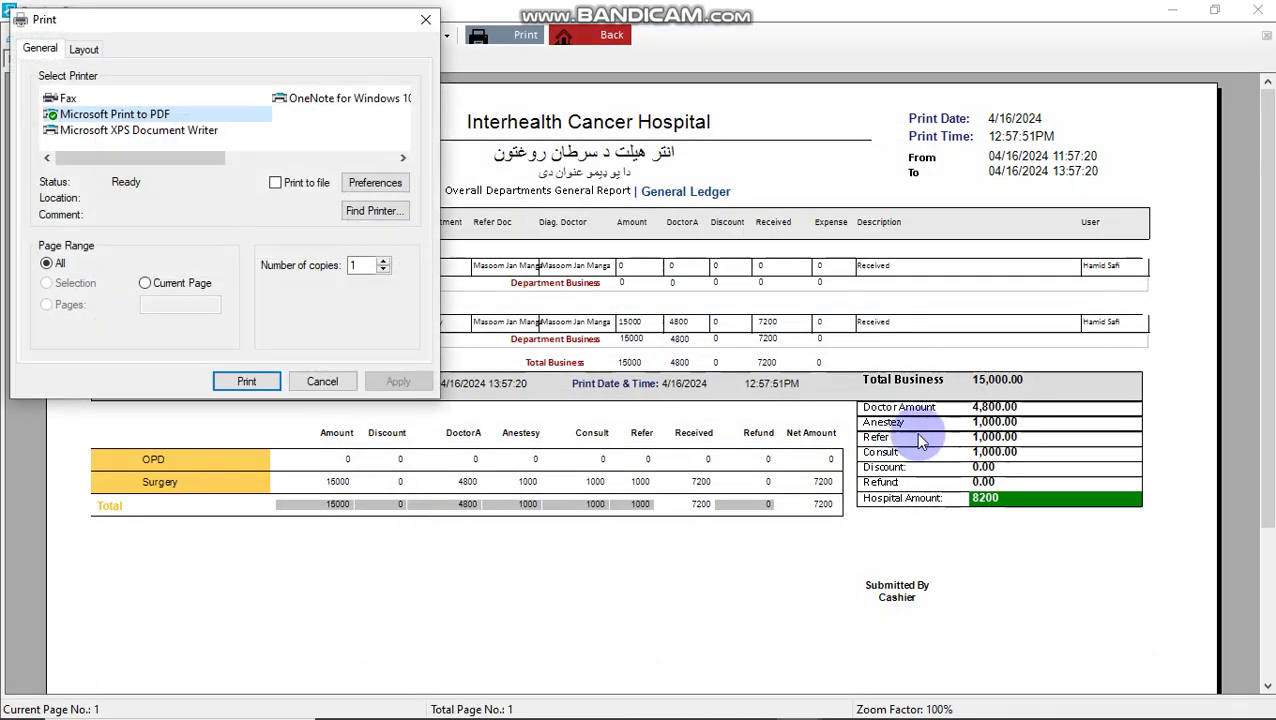
click(305, 381)
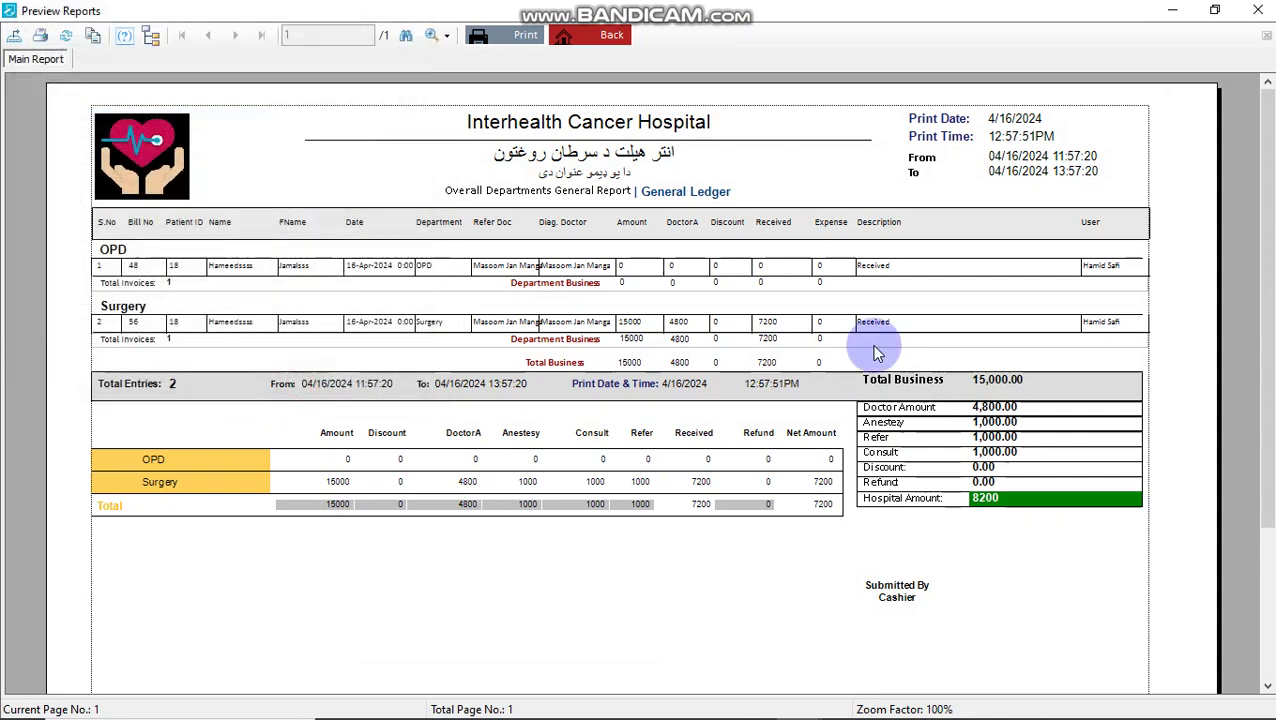
- Check the Total Business and Doctor Amount figures in the doctor's report, and close the reports
click(988, 381)
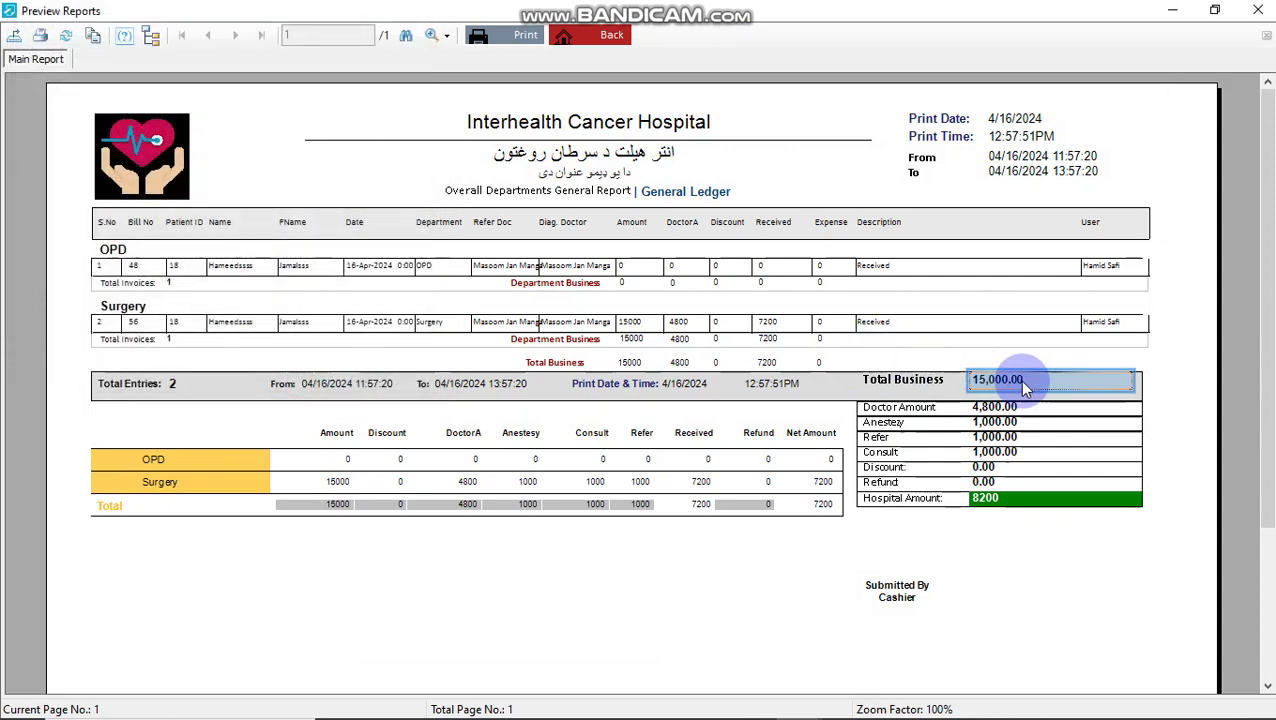
click(1024, 409)
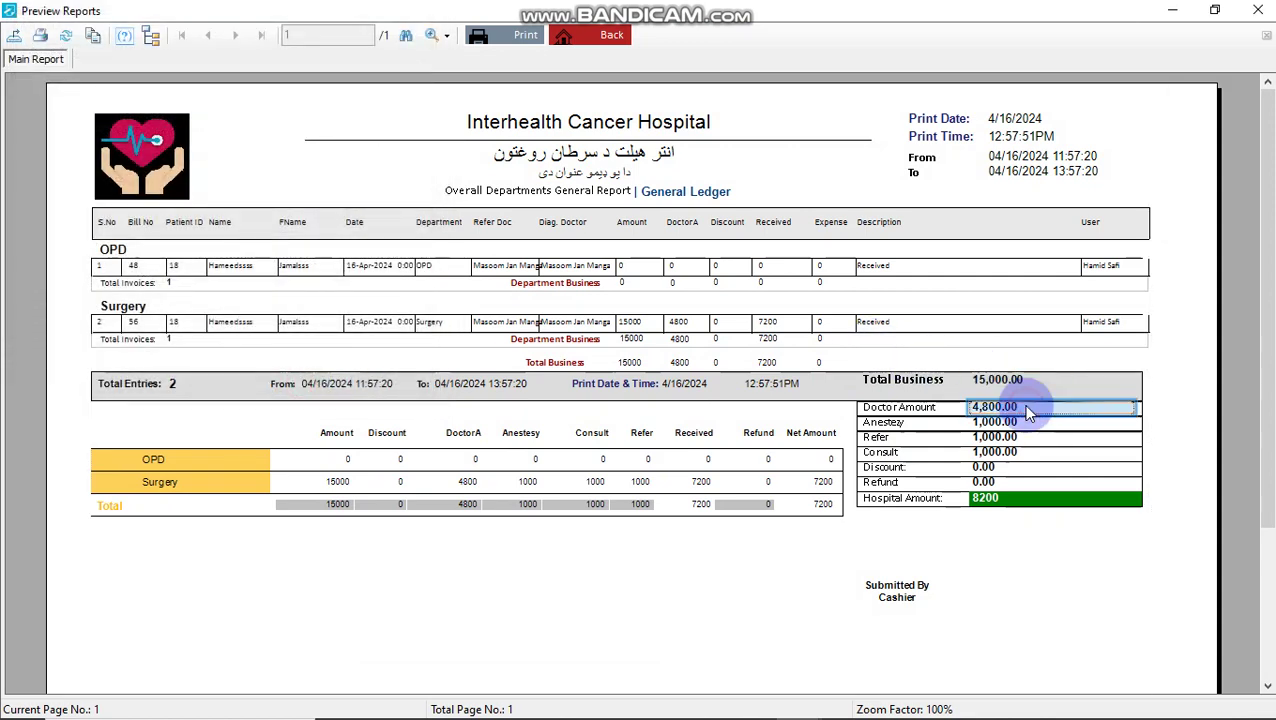
click(903, 415)
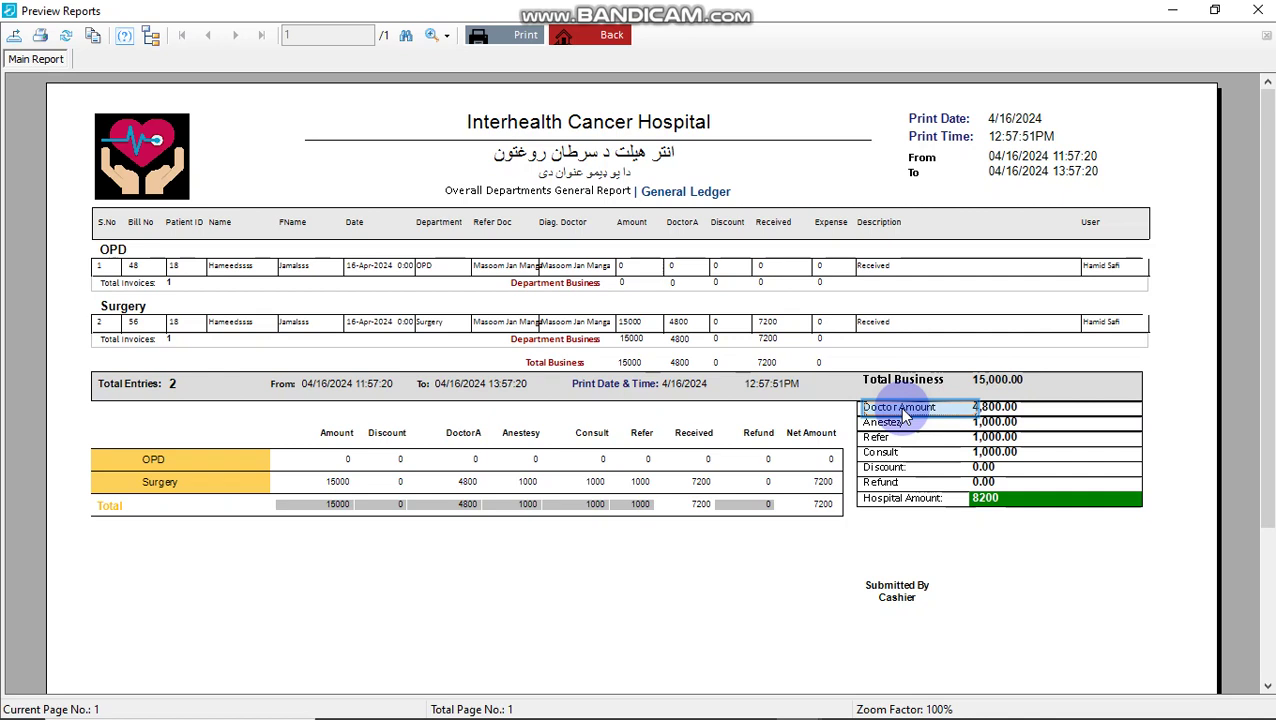
click(590, 35)
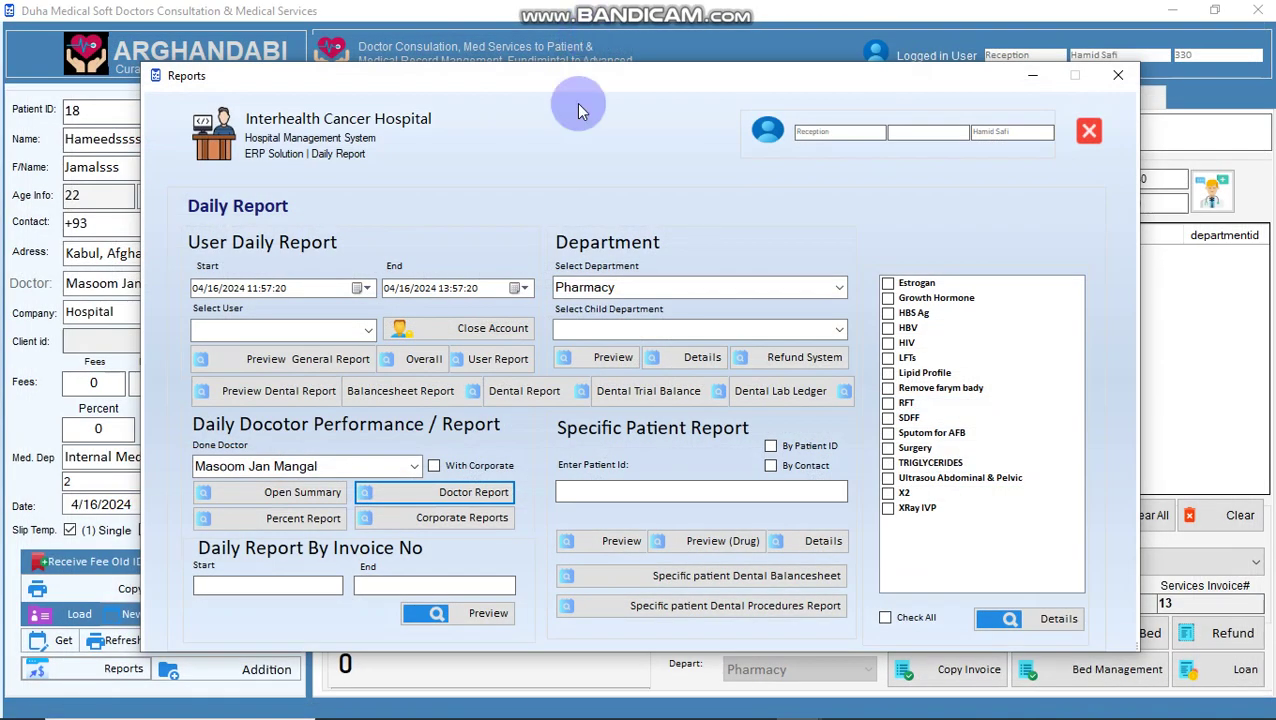
click(1087, 133)
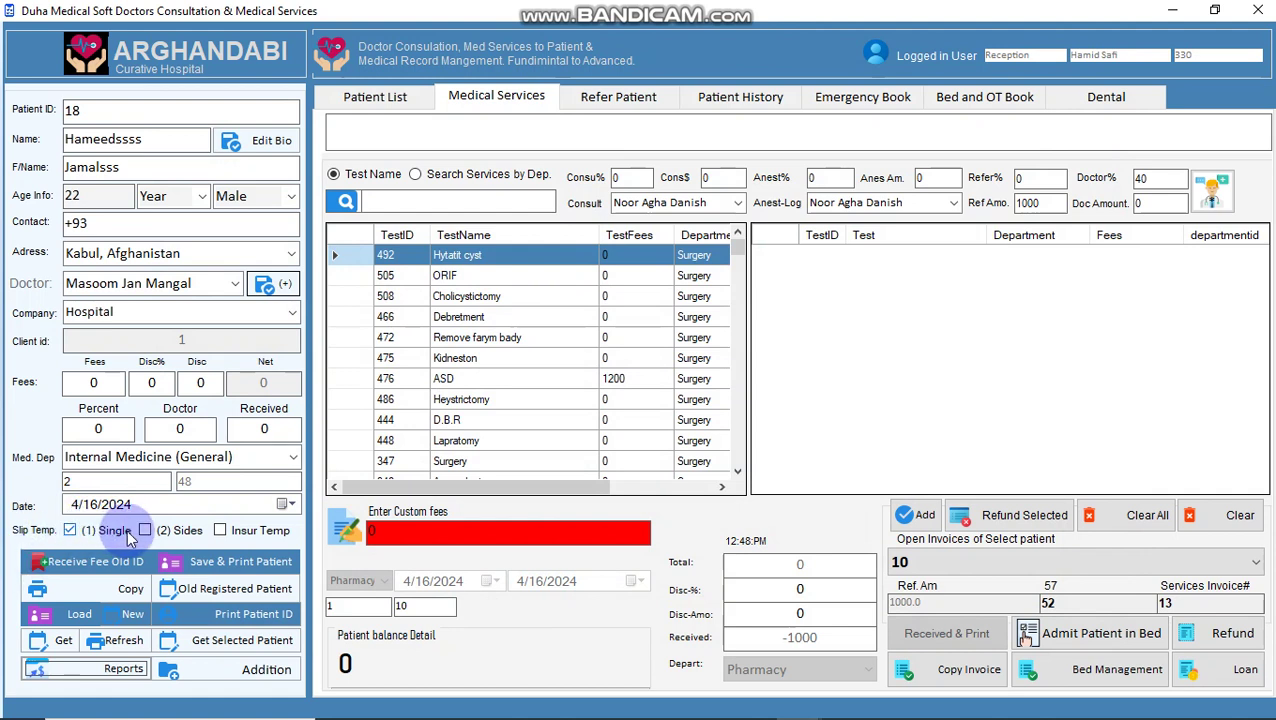
- Enter a new patient's name and father's name, set the age to 33 and the fees to 300
double_click(126, 140)
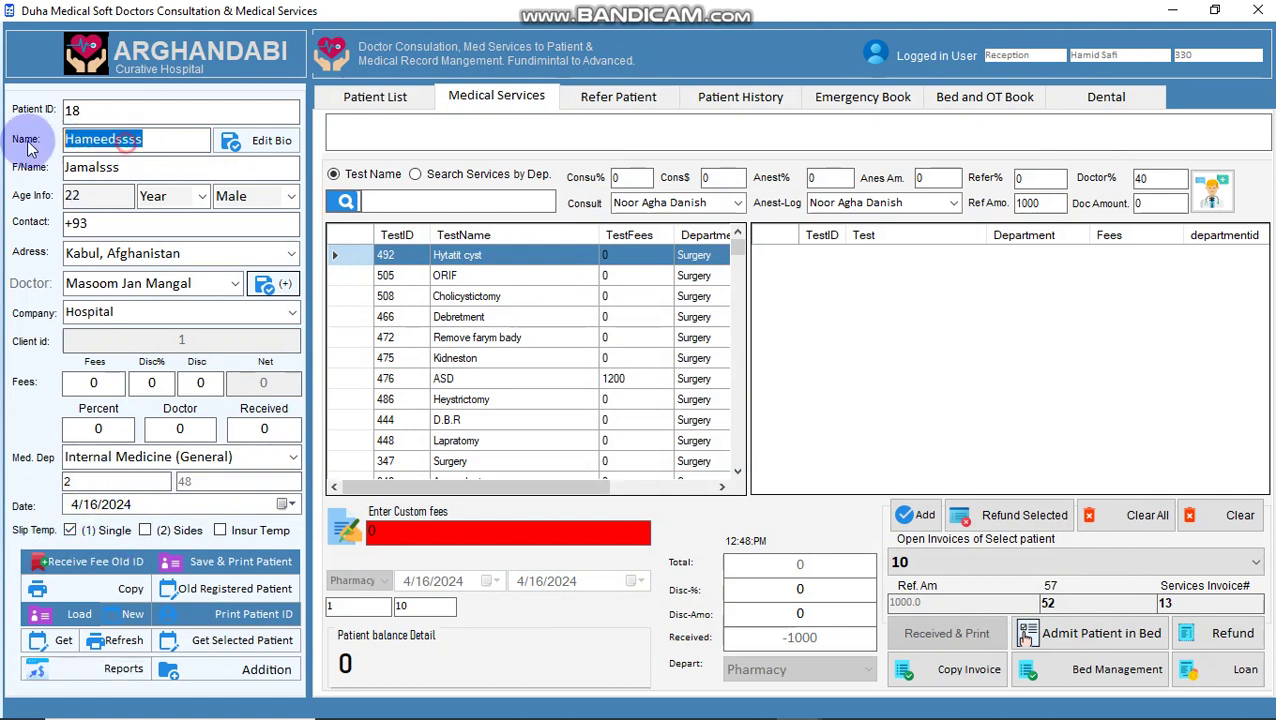
text(ja)
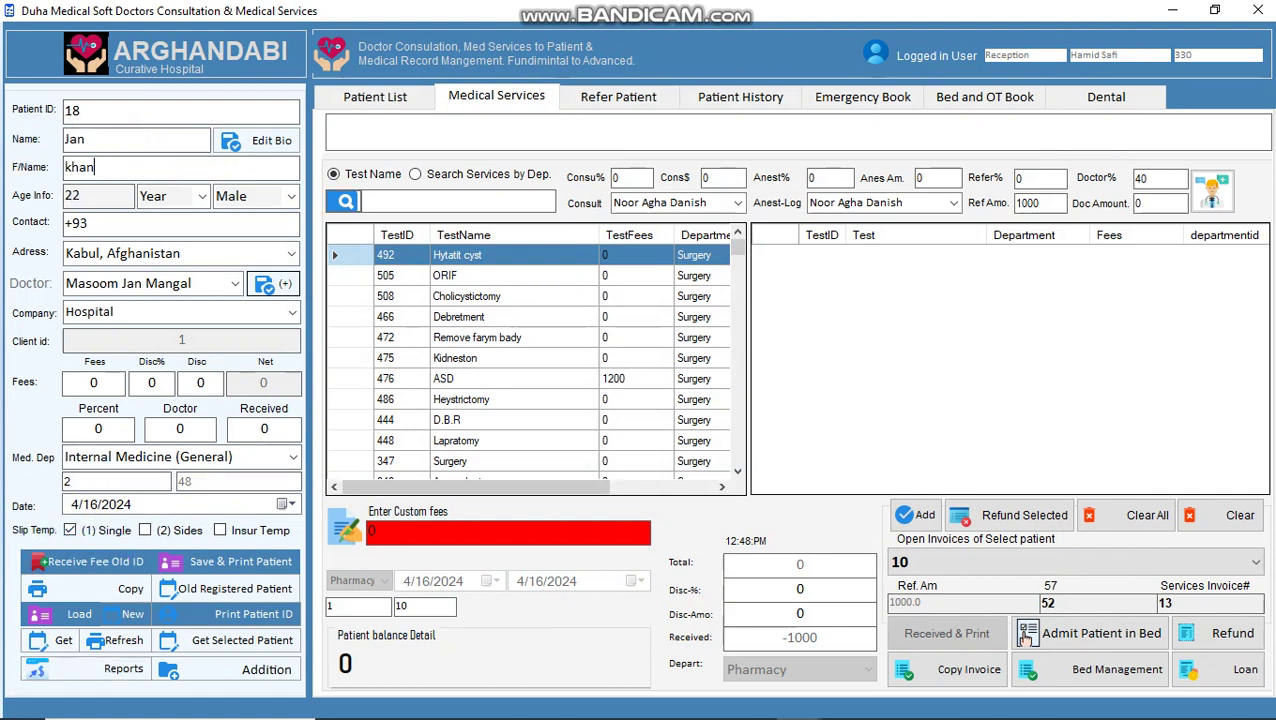
key(Tab)
key(Tab)
key(Tab)
key(Tab)
key(Tab)
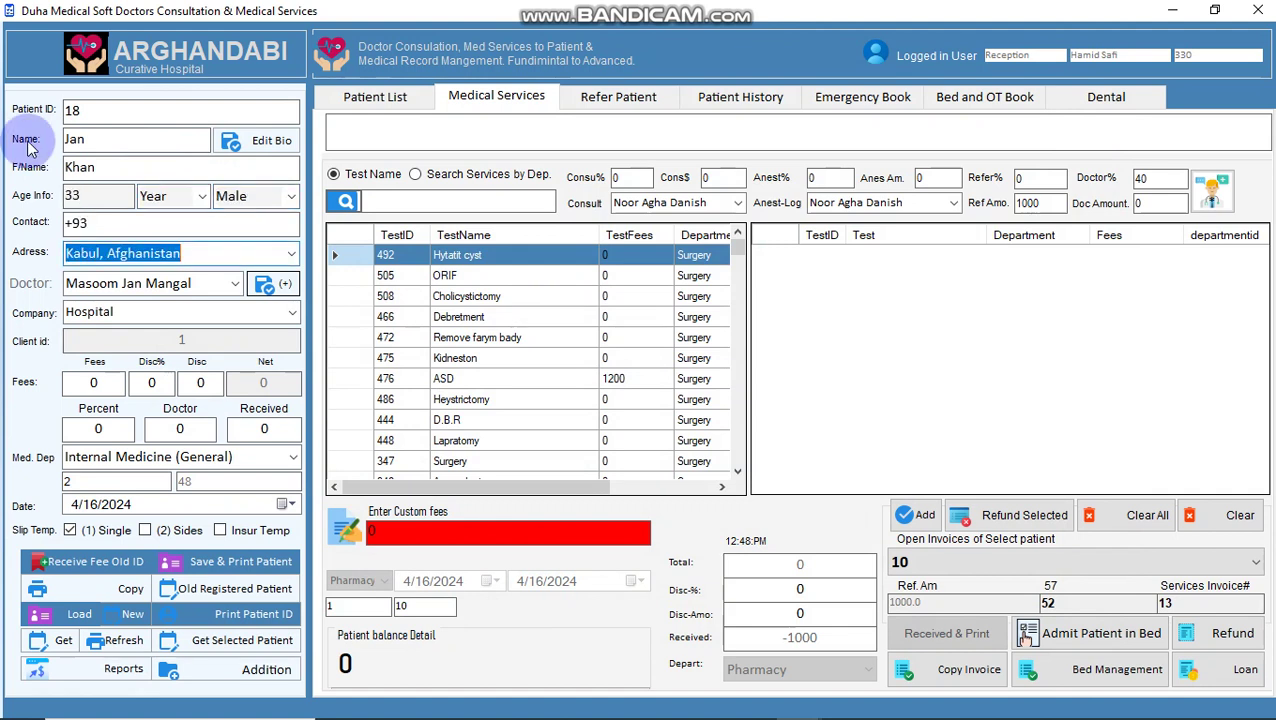
key(Tab)
key(Tab)
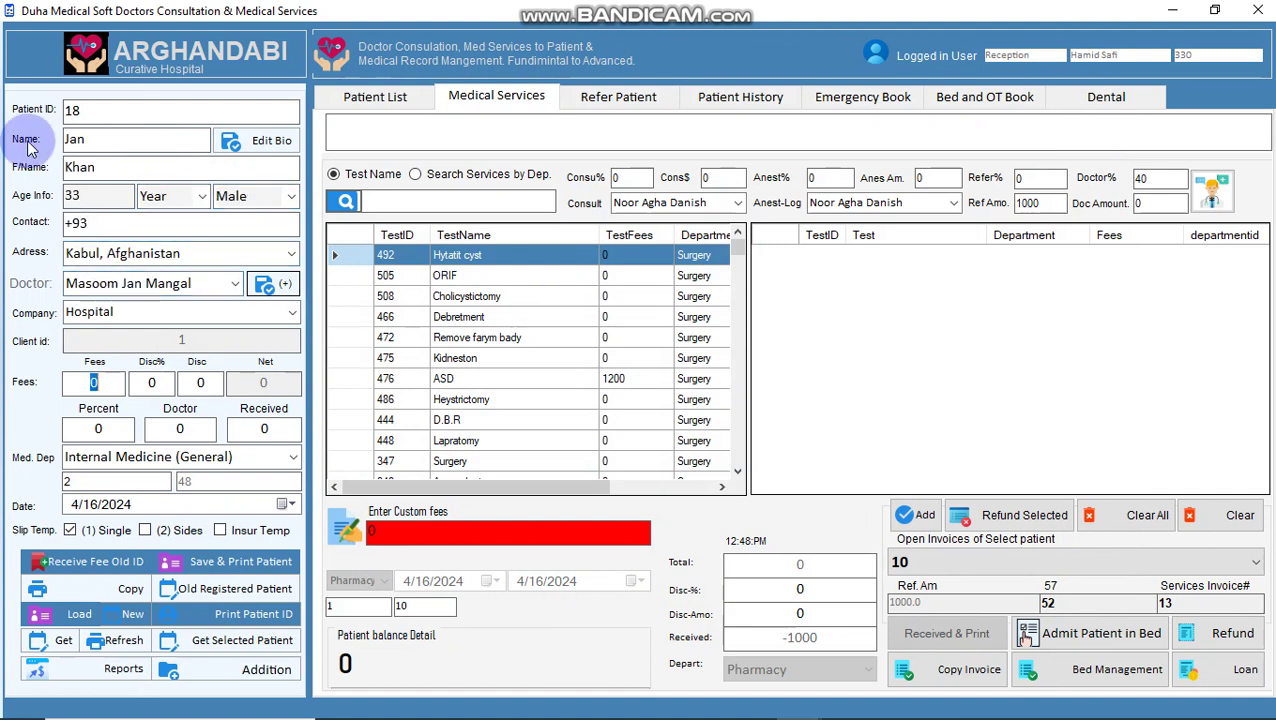
text(300)
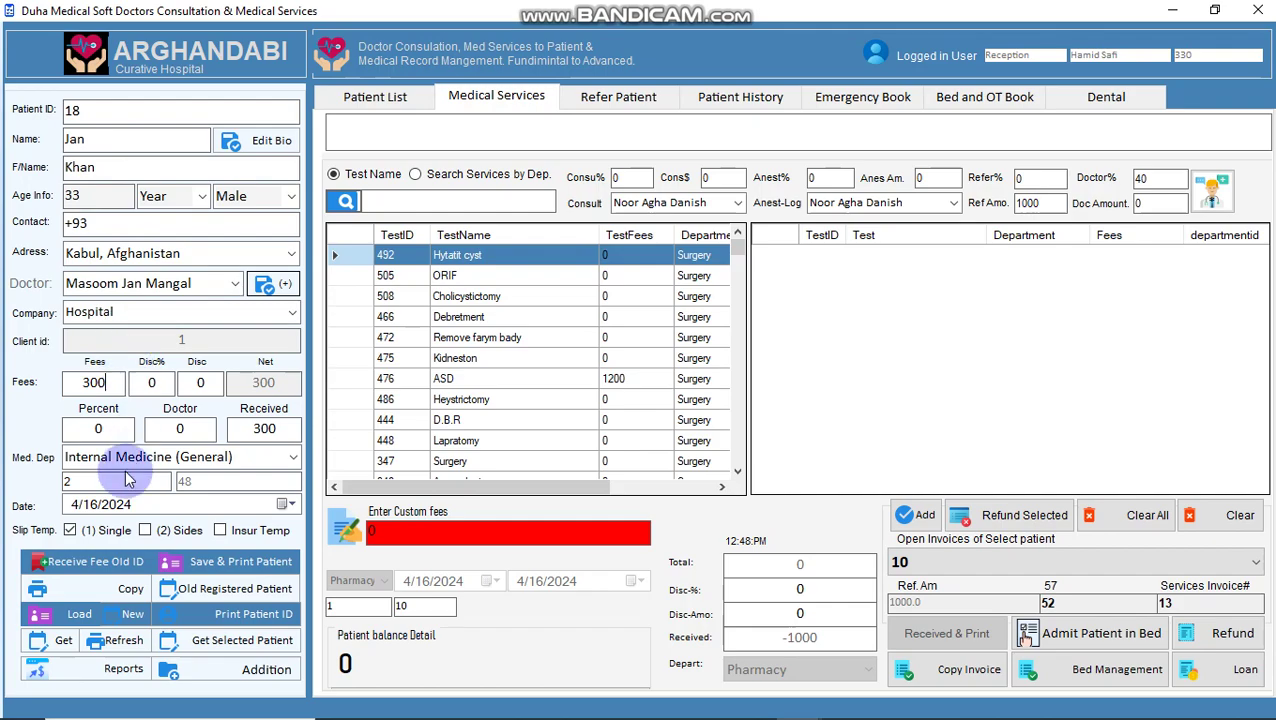
- Save the new patient's registration, dismiss the print request, and close the OPD registration slip preview
click(196, 561)
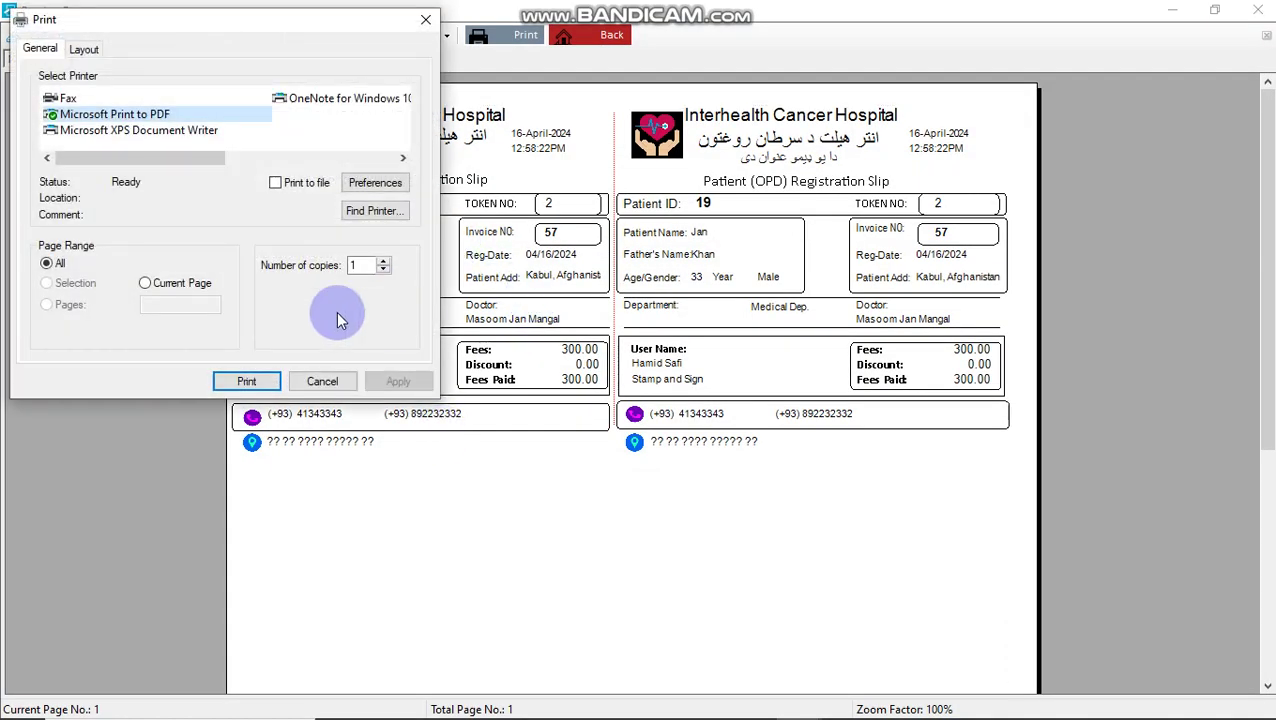
click(320, 378)
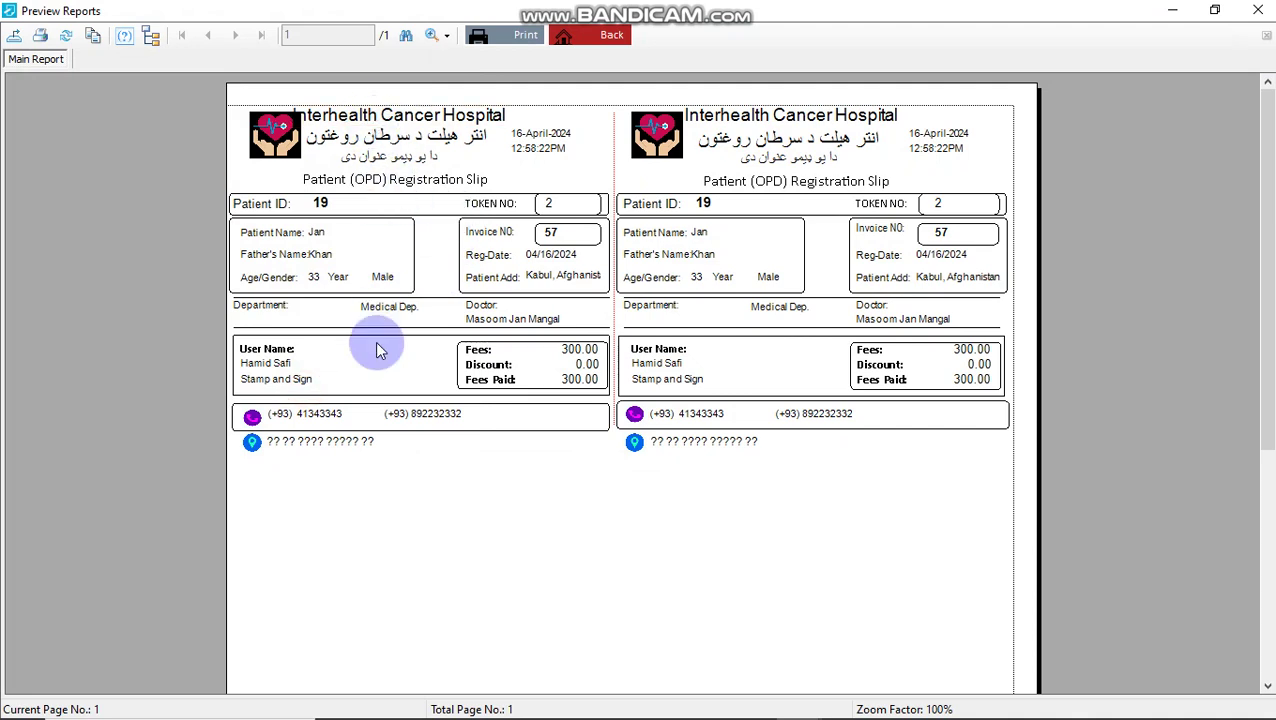
click(607, 35)
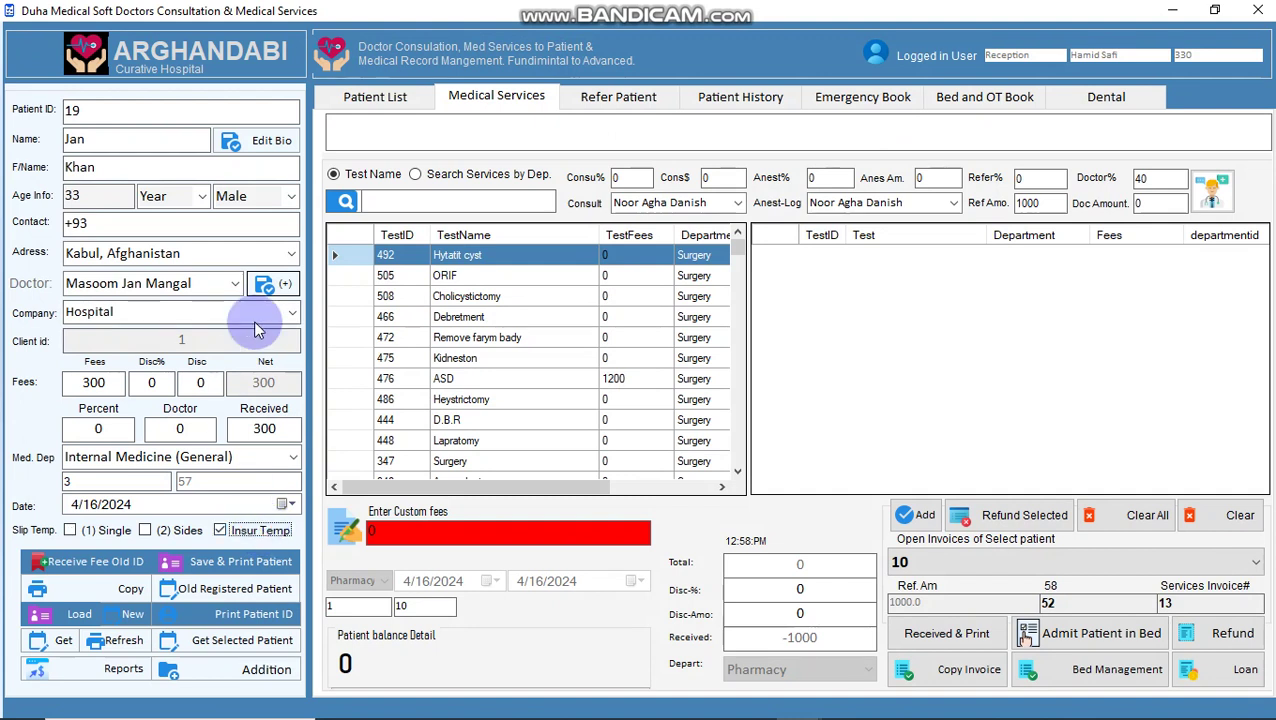
- Assign the patient to Global Insurance Co and enter the insurance client ID
click(292, 315)
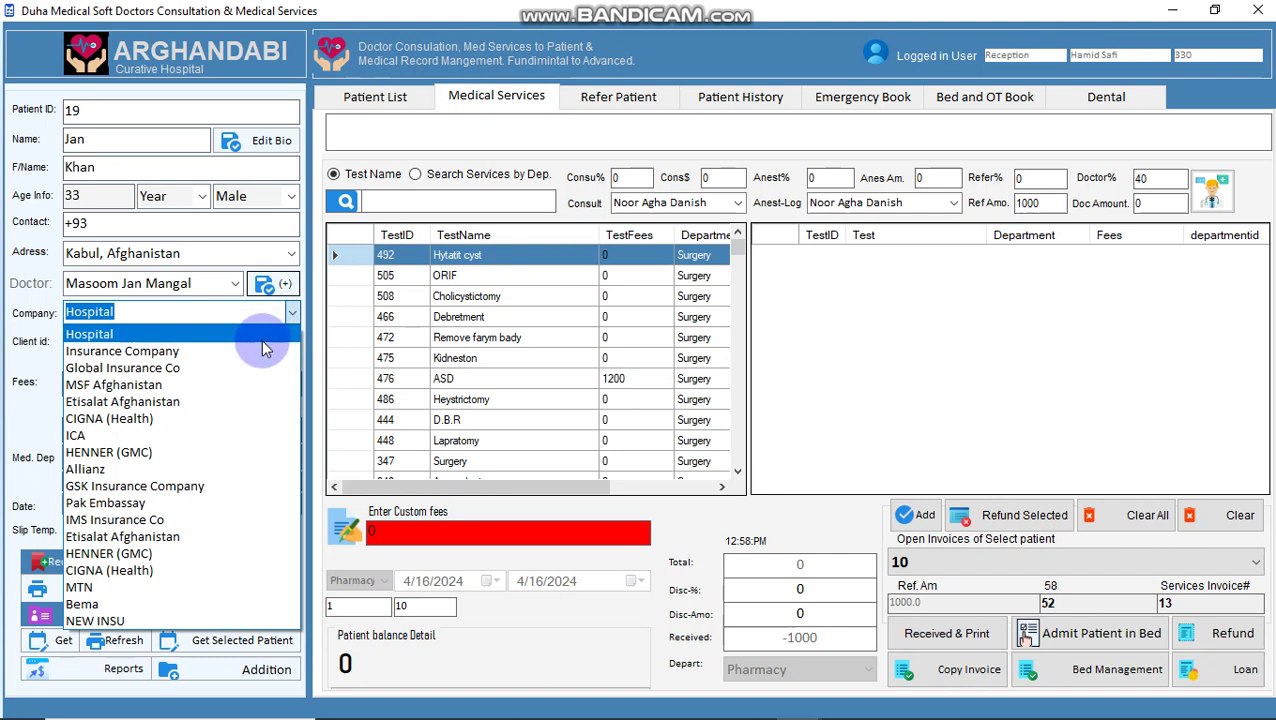
click(252, 368)
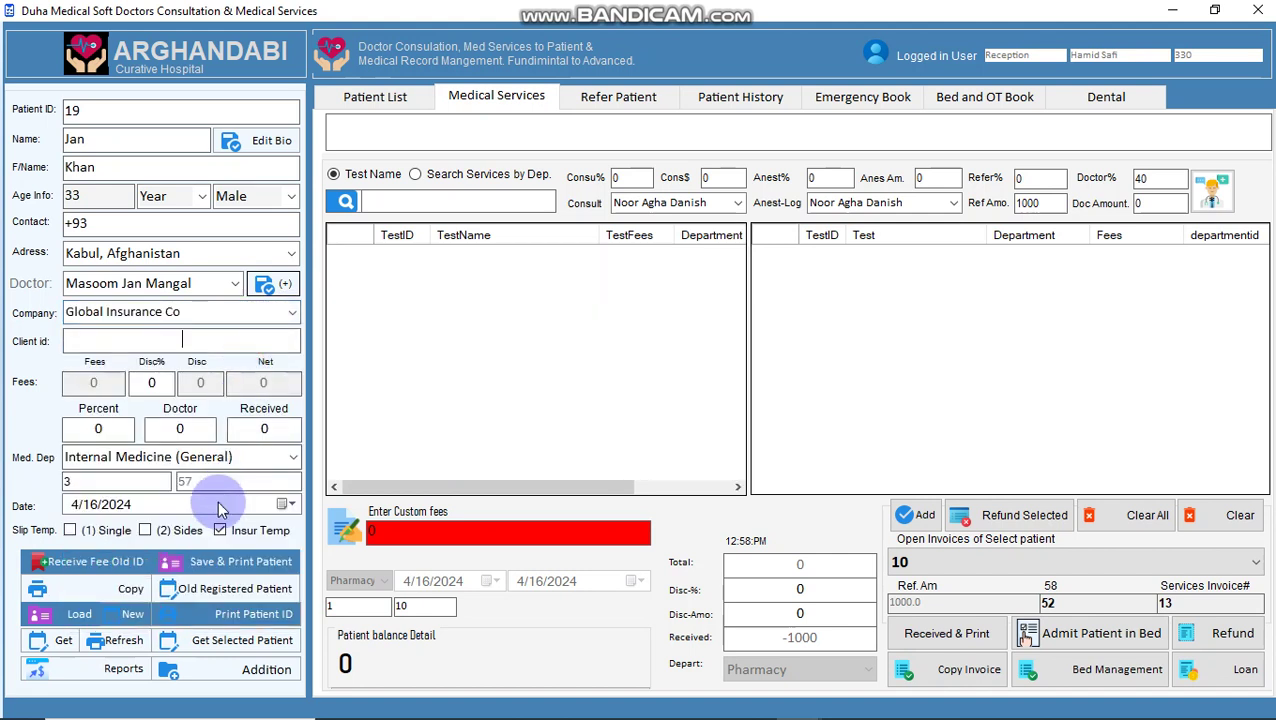
click(199, 313)
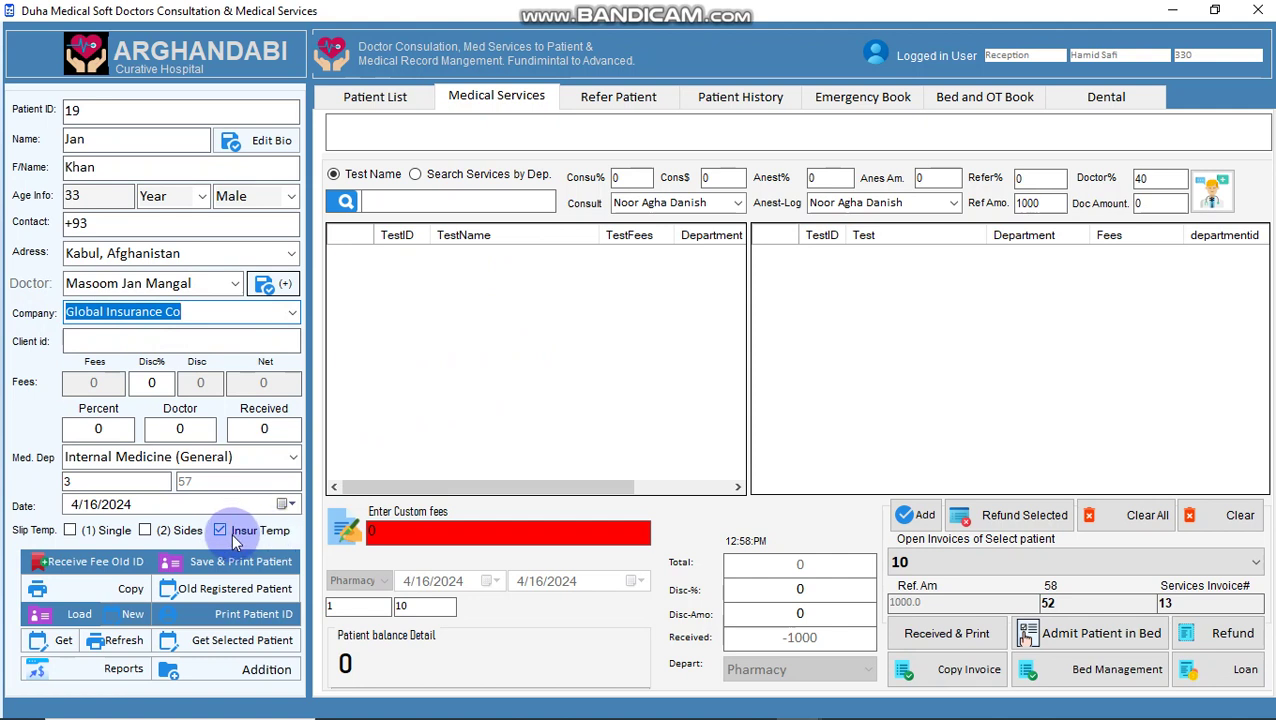
click(273, 341)
text(1)
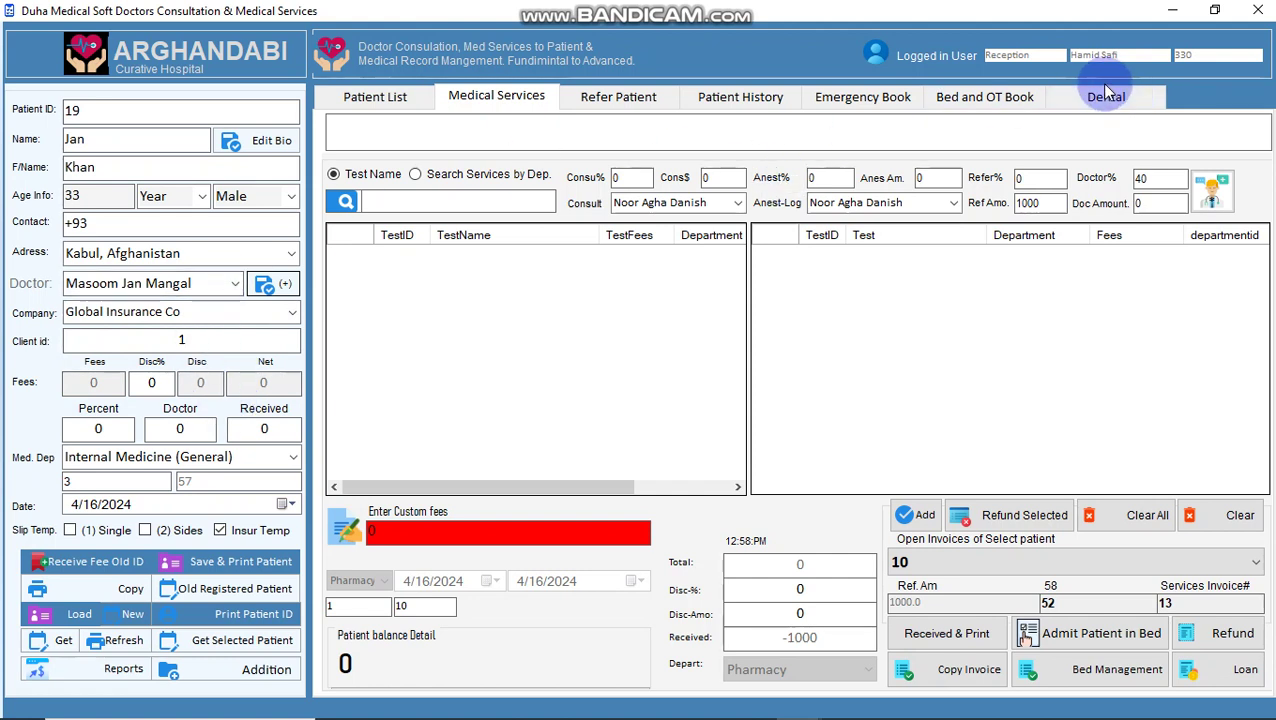
- Close the patient window, reopen Medical-Services from the main program, and load the newly registered patient from the patient list
click(1254, 12)
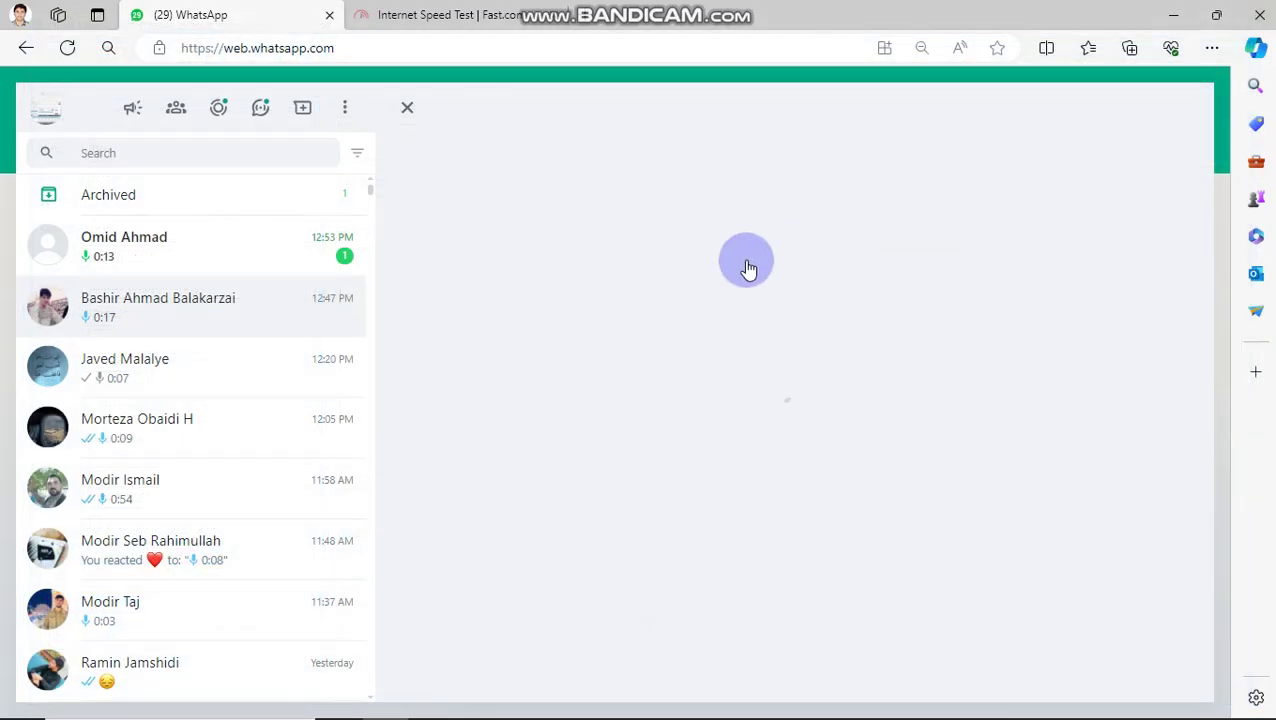
mouse_move(745, 708)
click(792, 702)
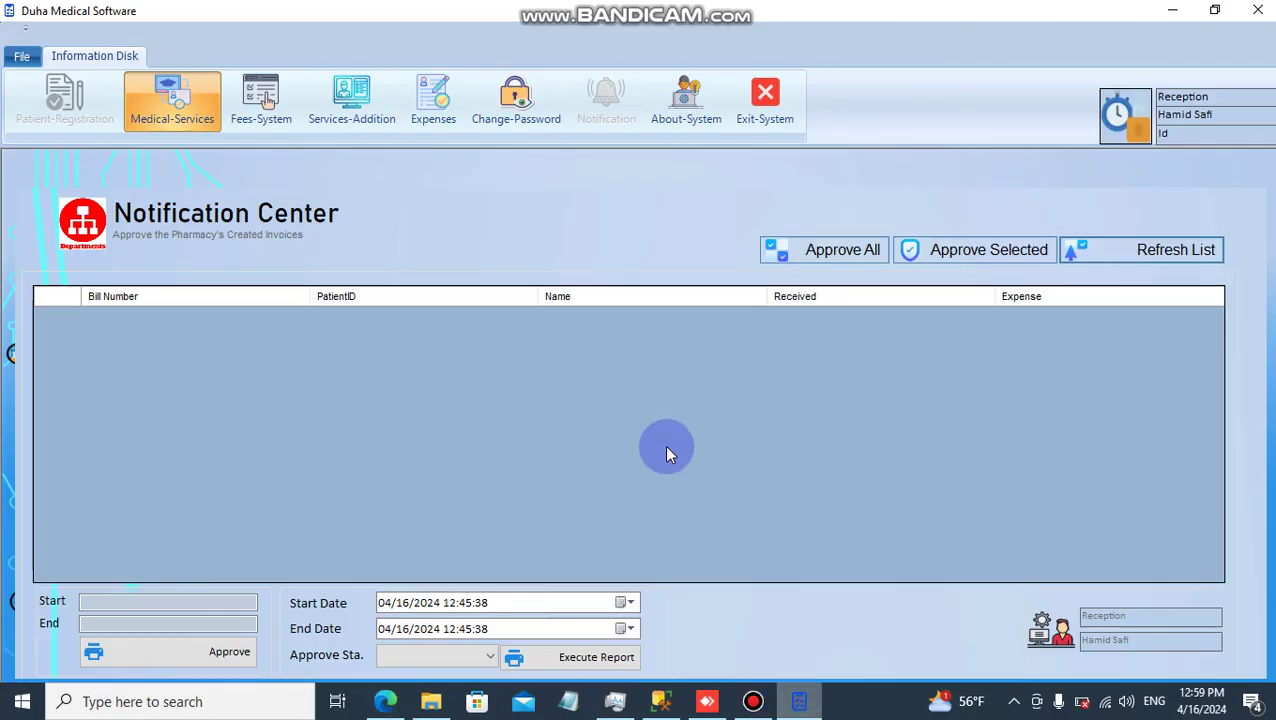
click(175, 125)
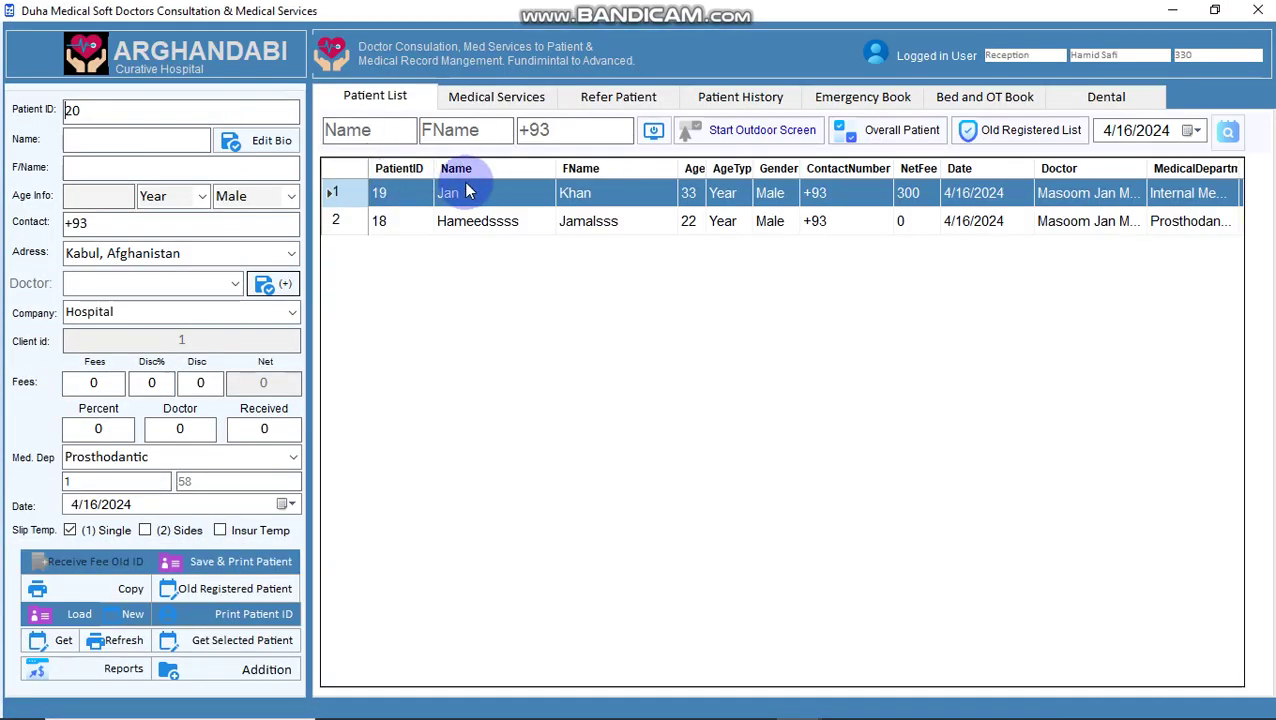
double_click(466, 191)
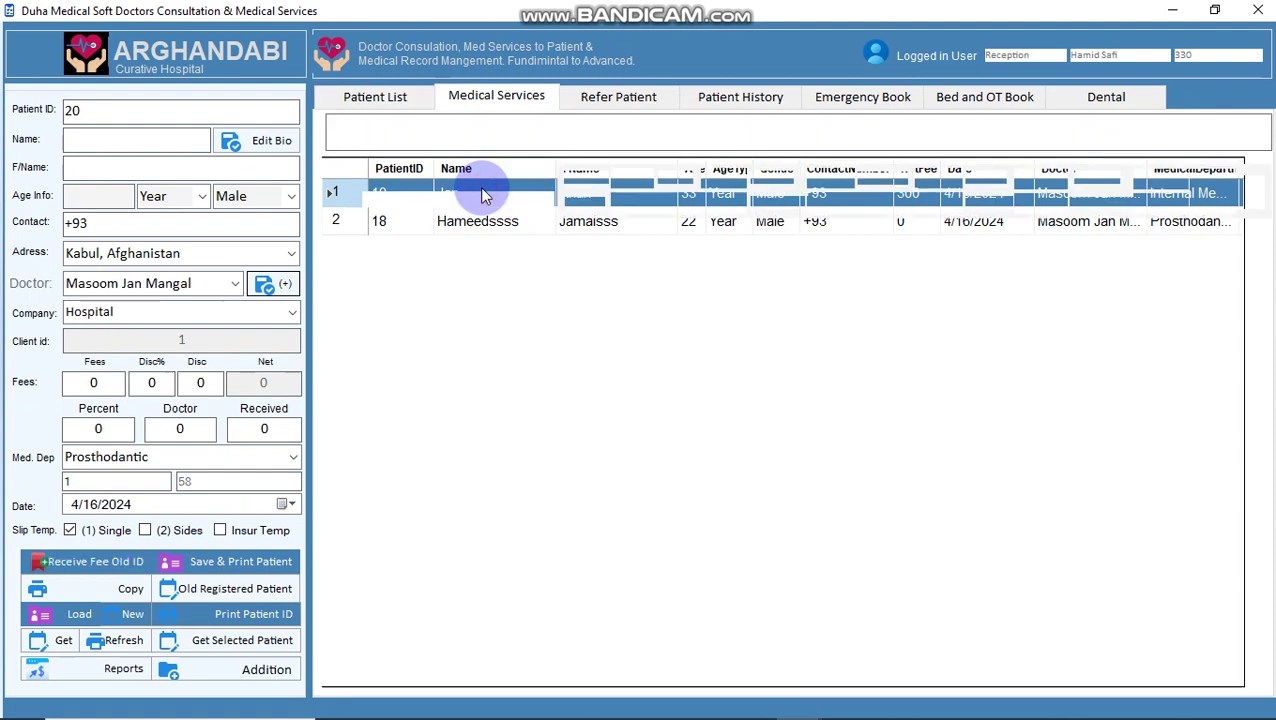
- Set the patient's dental sub department to Endodantics, keep FILLING as diagnosis and treatment, and choose the light cure filling procedure
click(1062, 94)
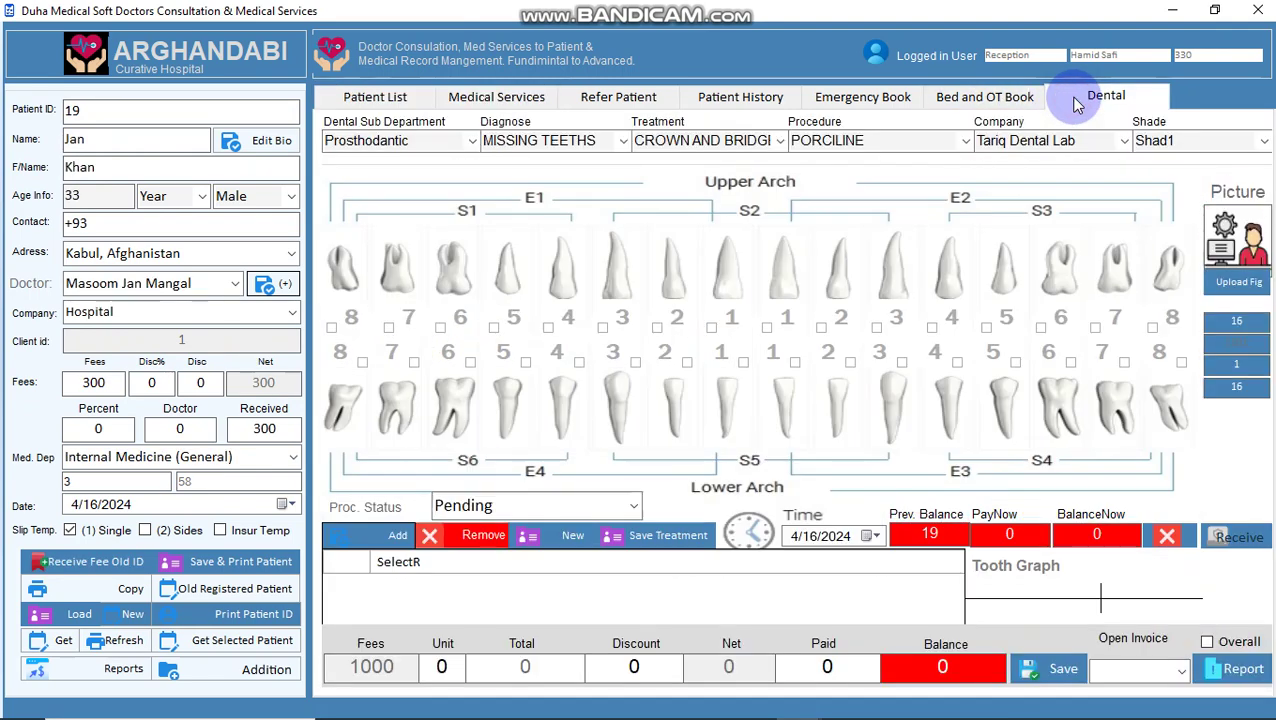
click(470, 141)
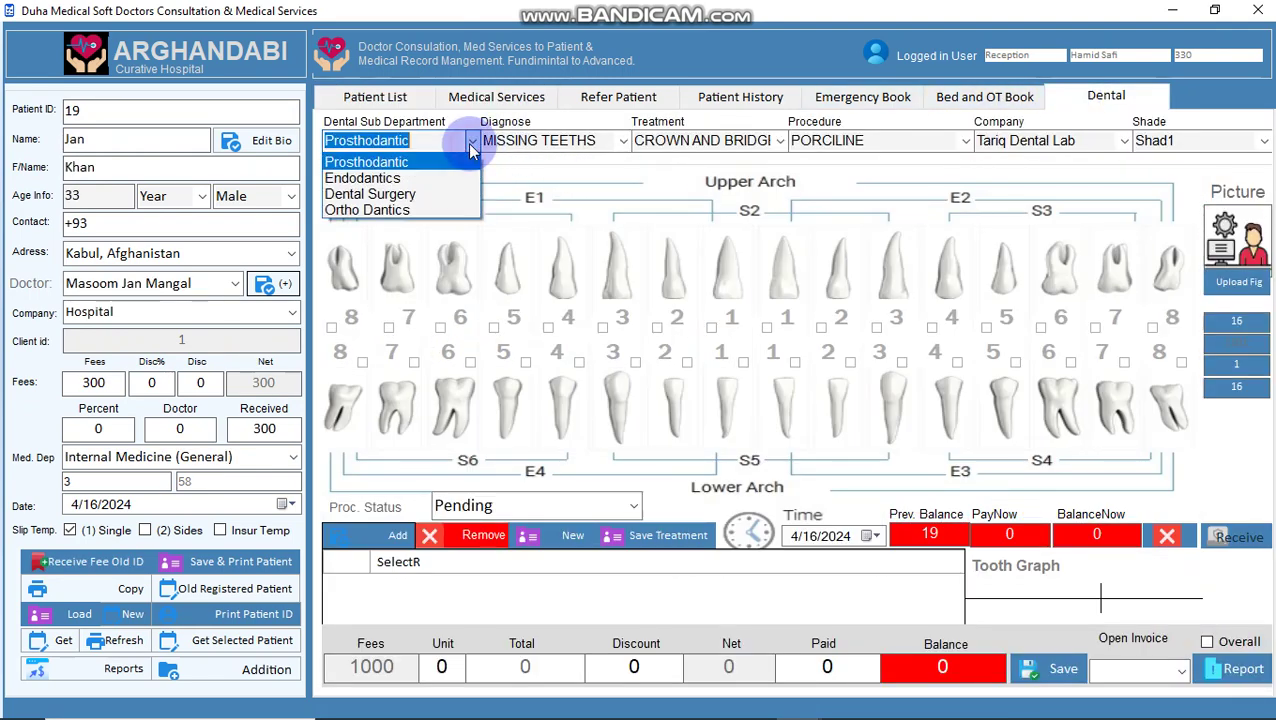
click(424, 177)
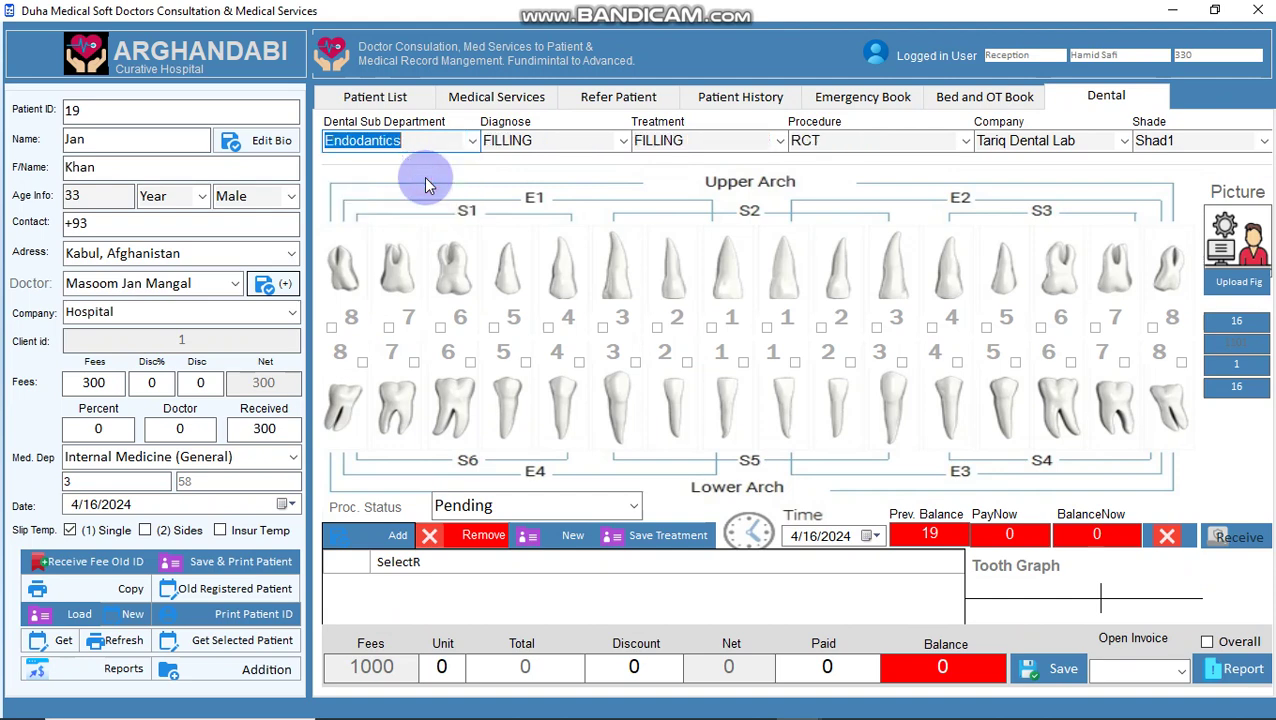
click(622, 143)
click(622, 143)
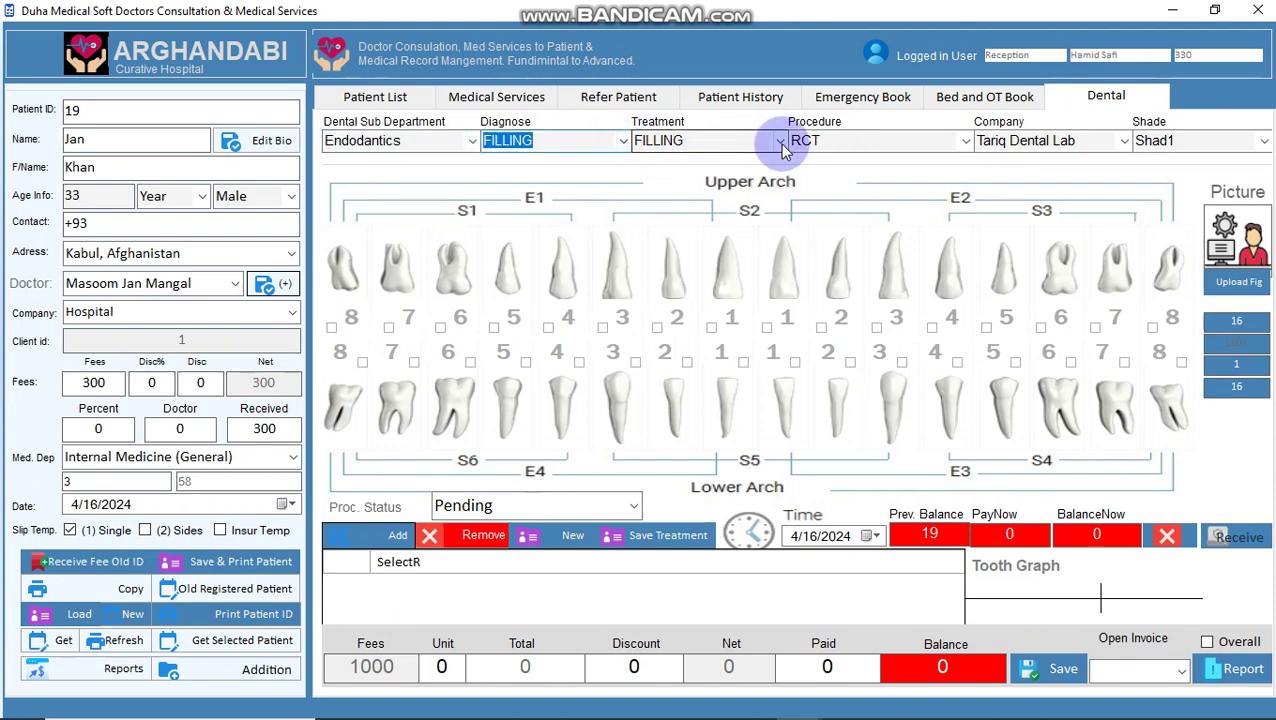
click(779, 141)
click(951, 148)
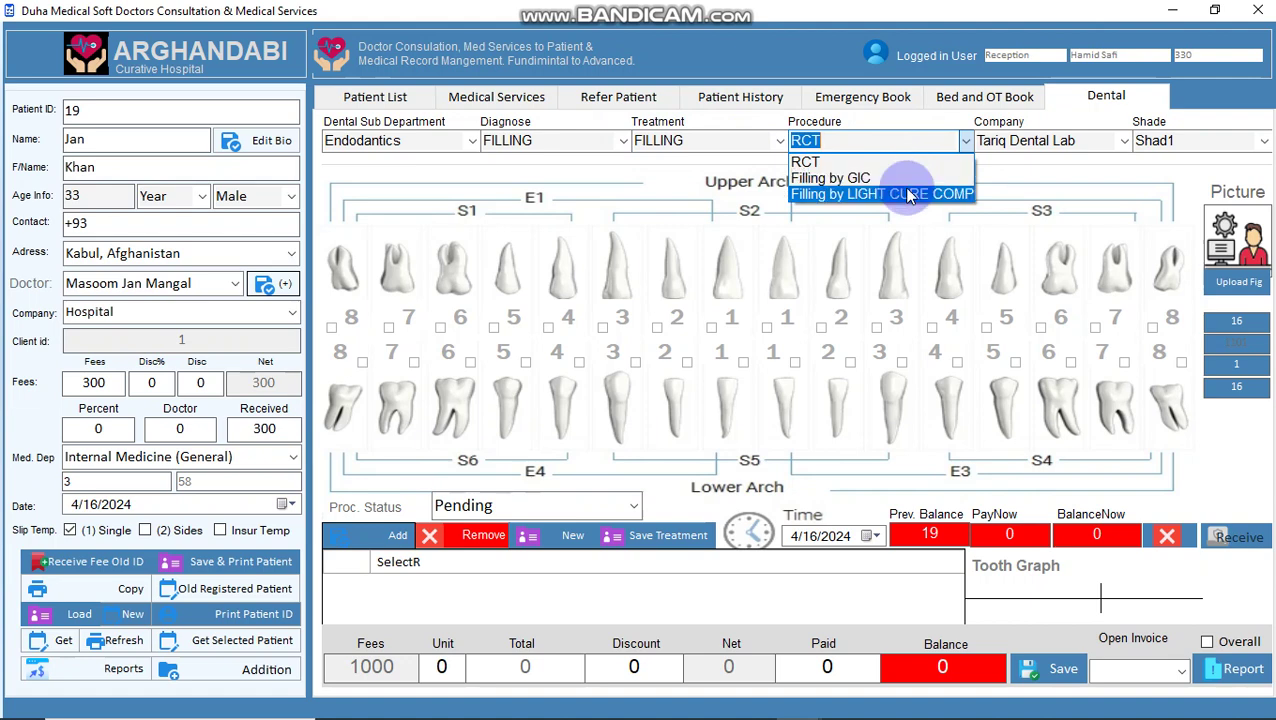
click(897, 195)
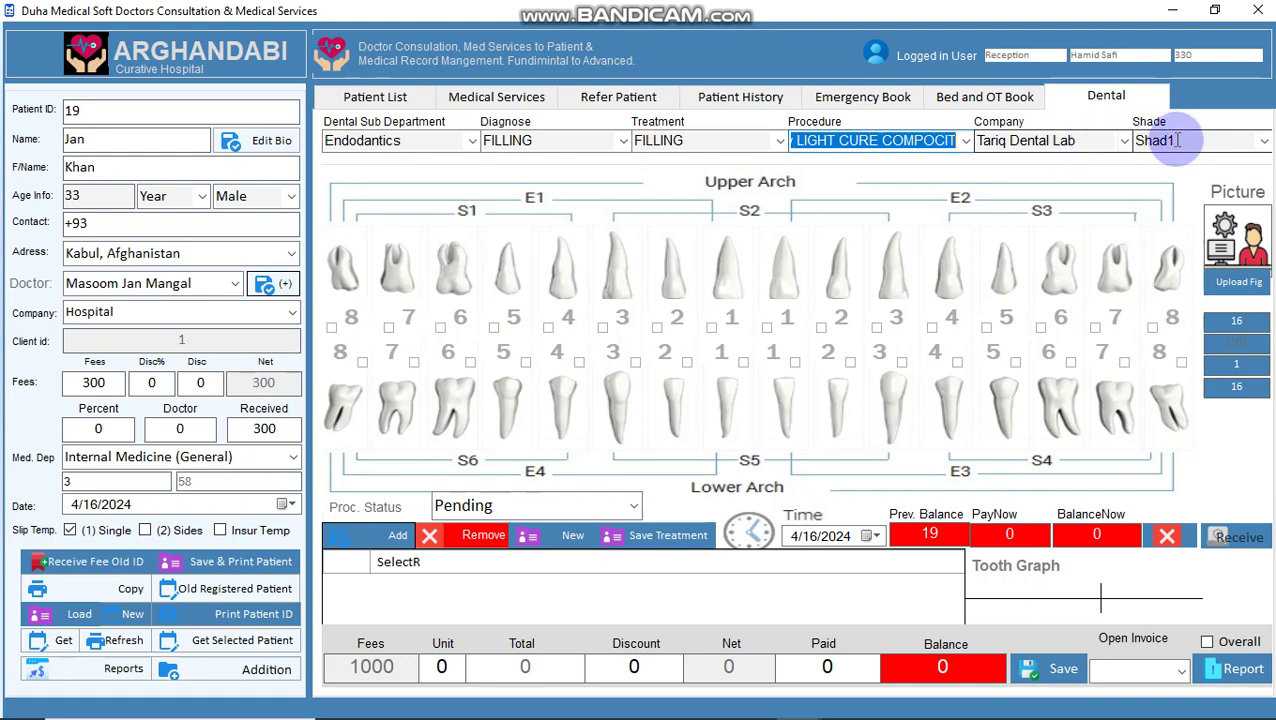
- Mark both upper teeth 1, lower tooth 1 in E3 and lower tooth 5 in E4, and add their filling to the treatment list
click(726, 322)
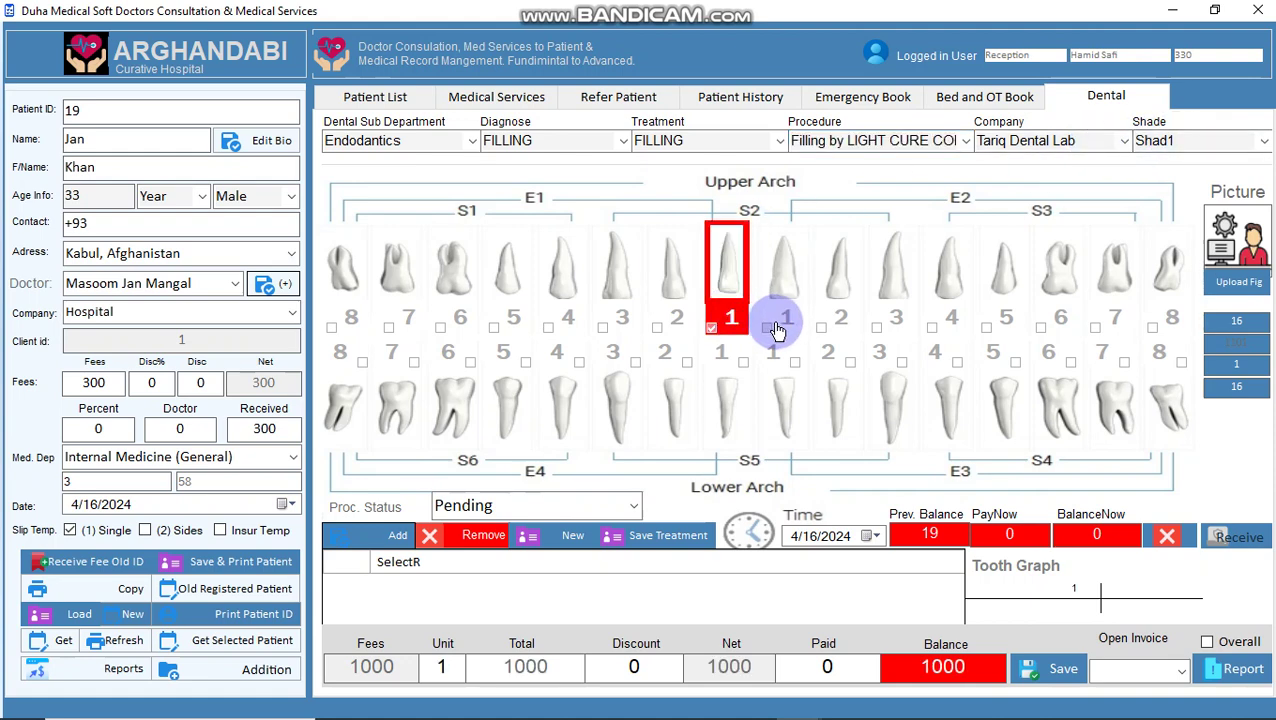
click(767, 328)
click(789, 370)
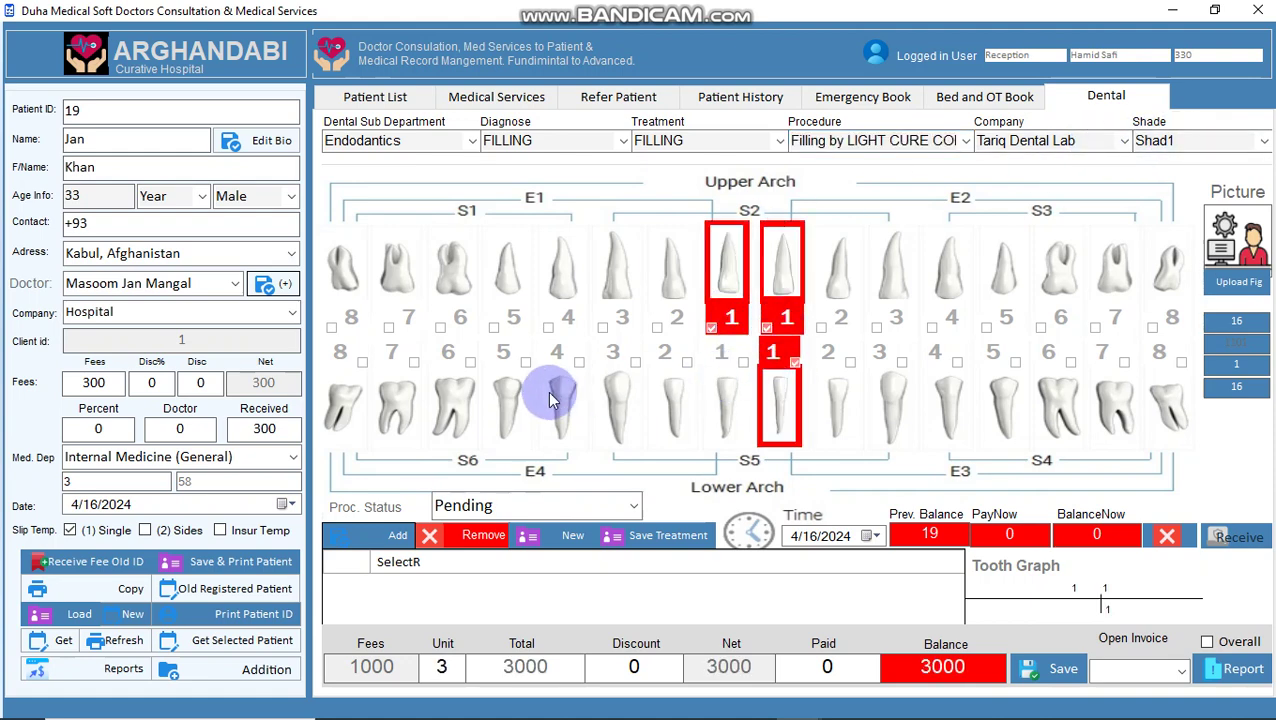
click(503, 361)
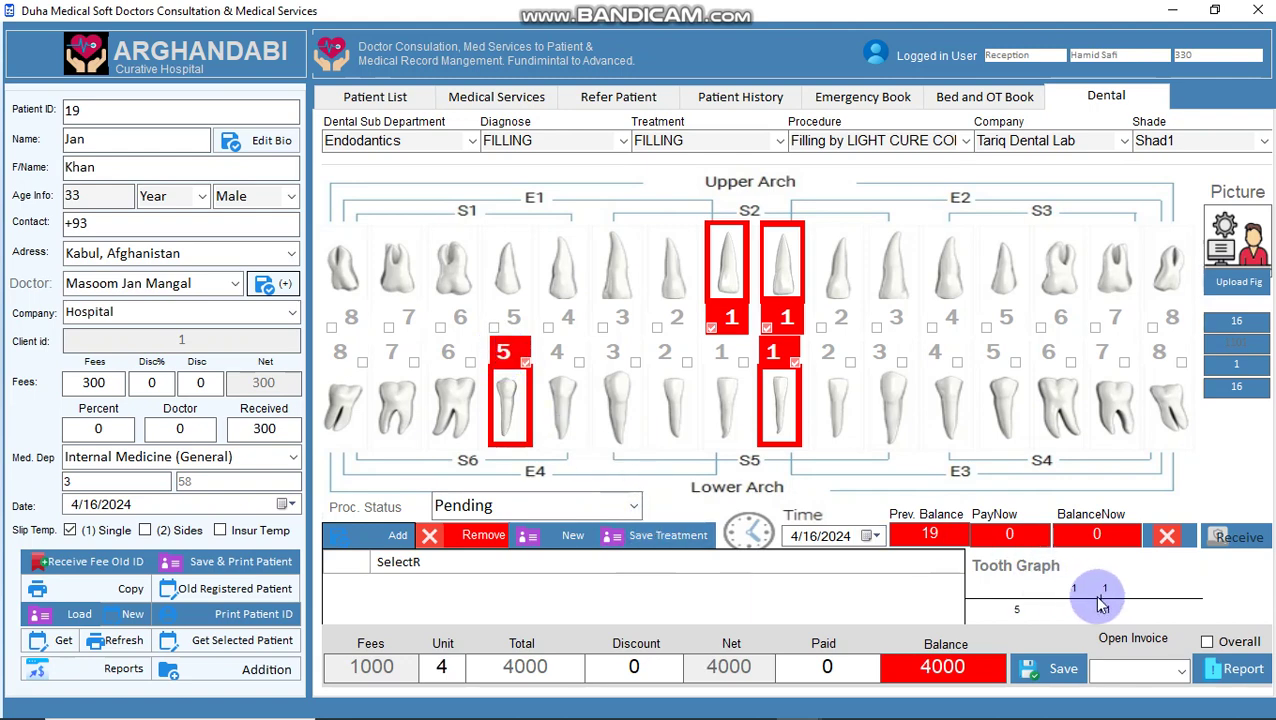
click(683, 535)
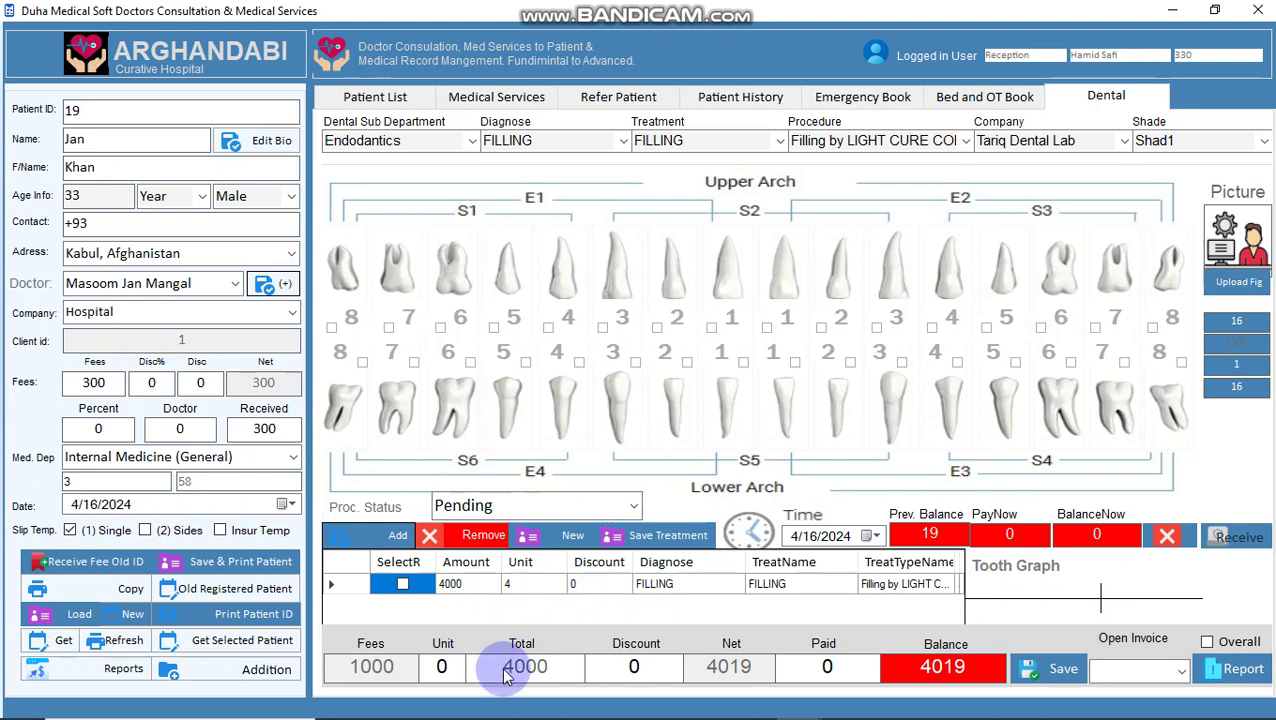
- Apply a discount of 1000 and a paid amount of 1500 to the filling bill, and save it without printing the slip
click(633, 666)
text(1000)
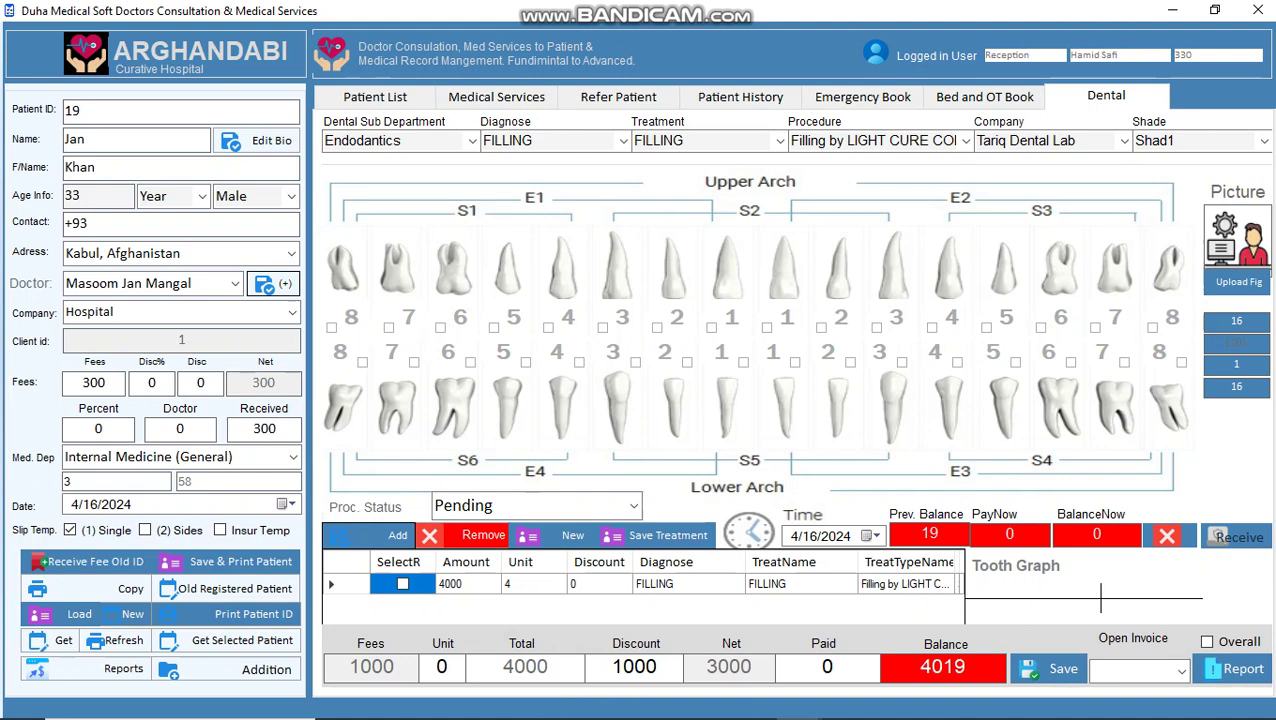
click(778, 668)
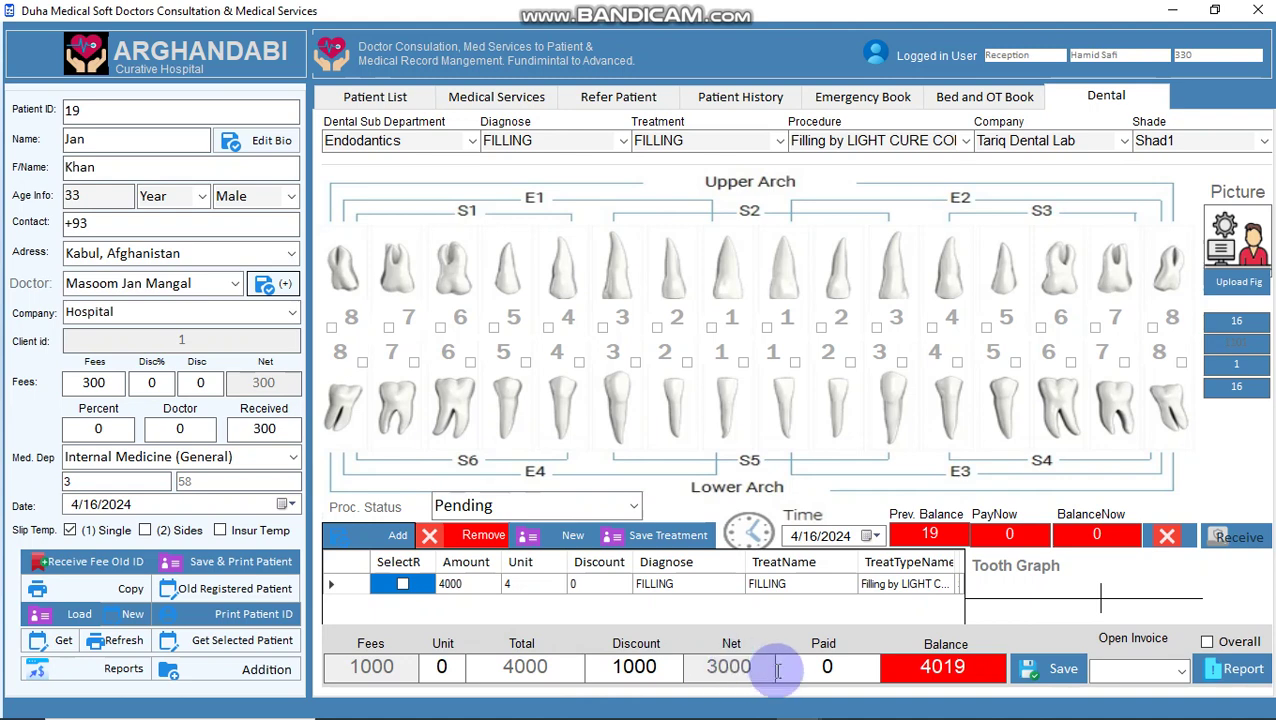
double_click(828, 668)
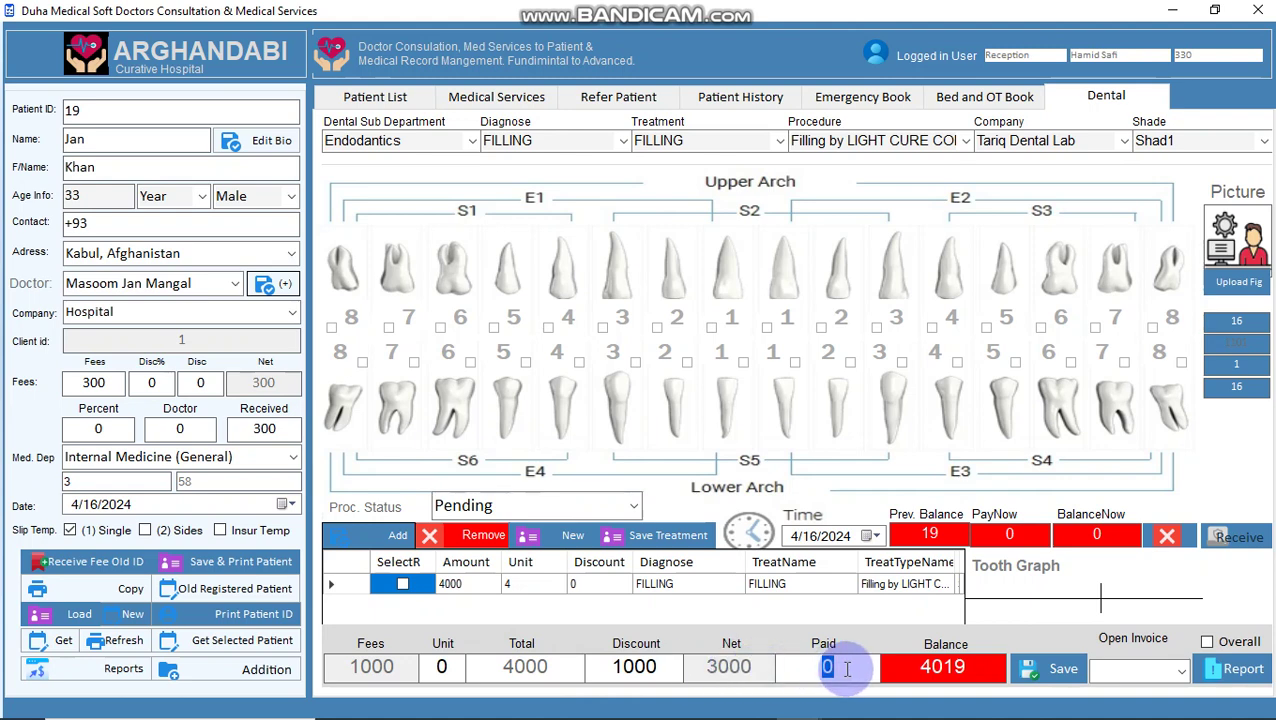
text(1500)
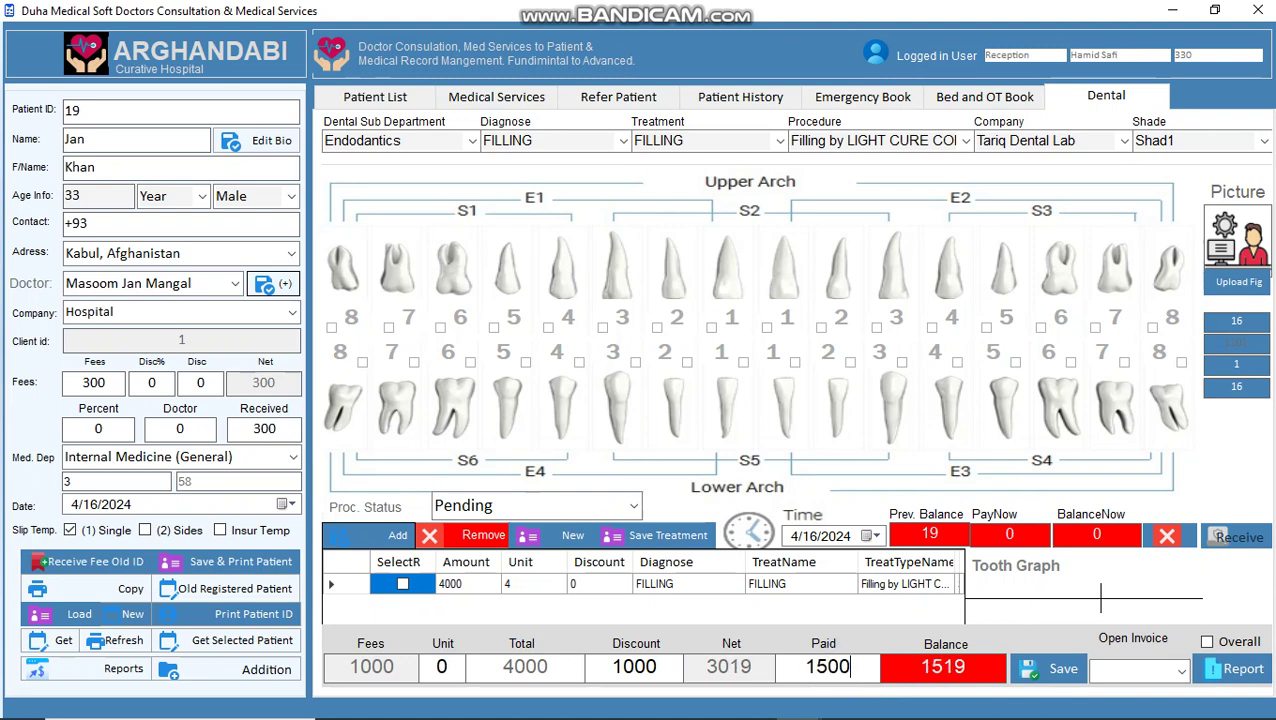
click(951, 532)
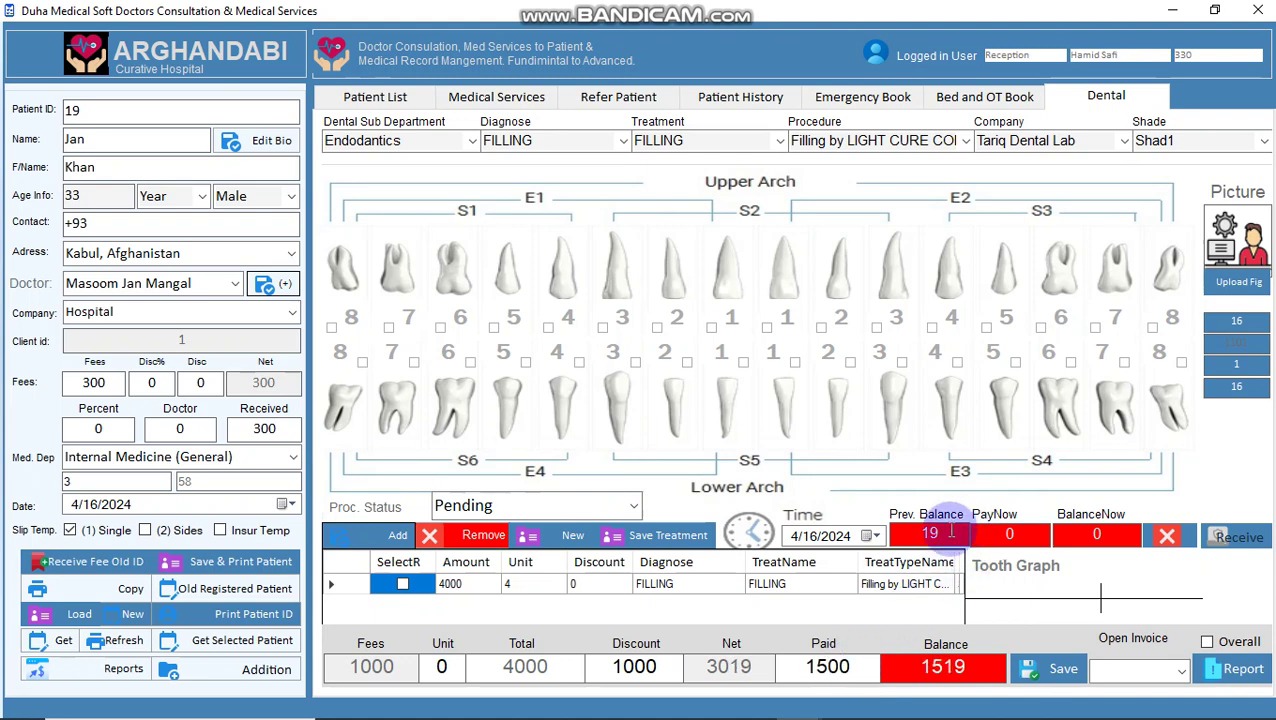
double_click(913, 668)
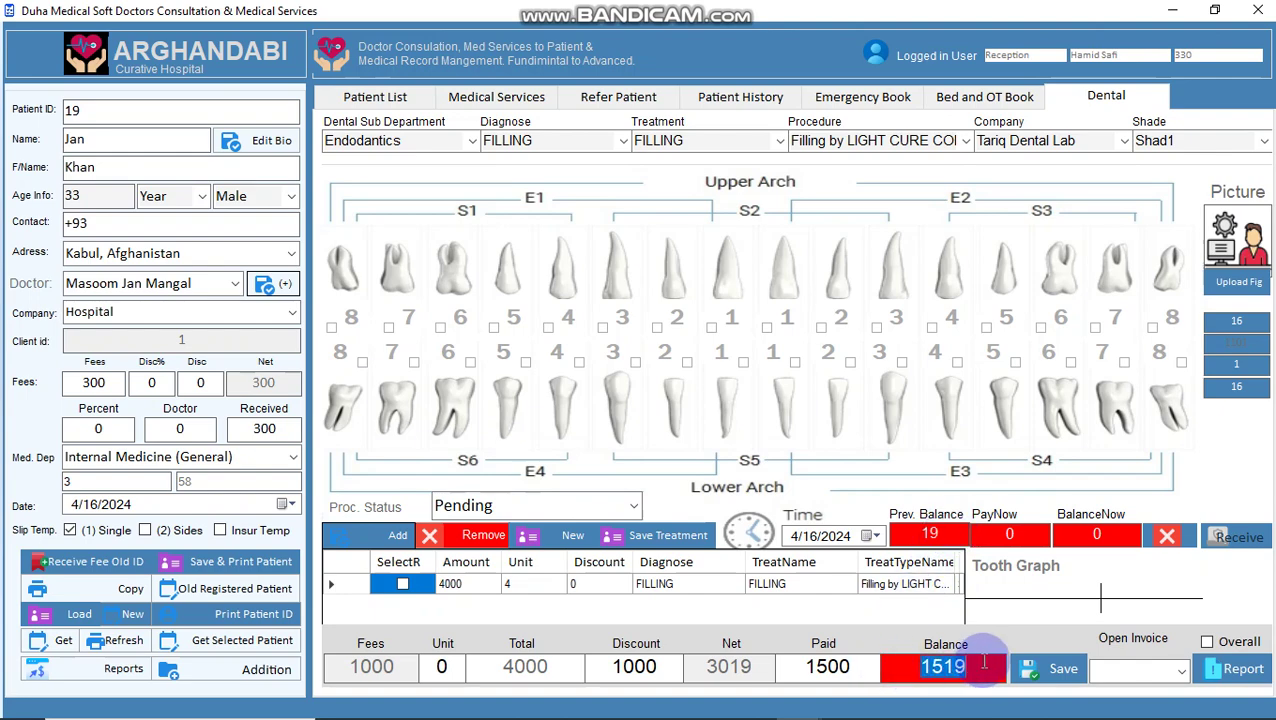
click(1062, 673)
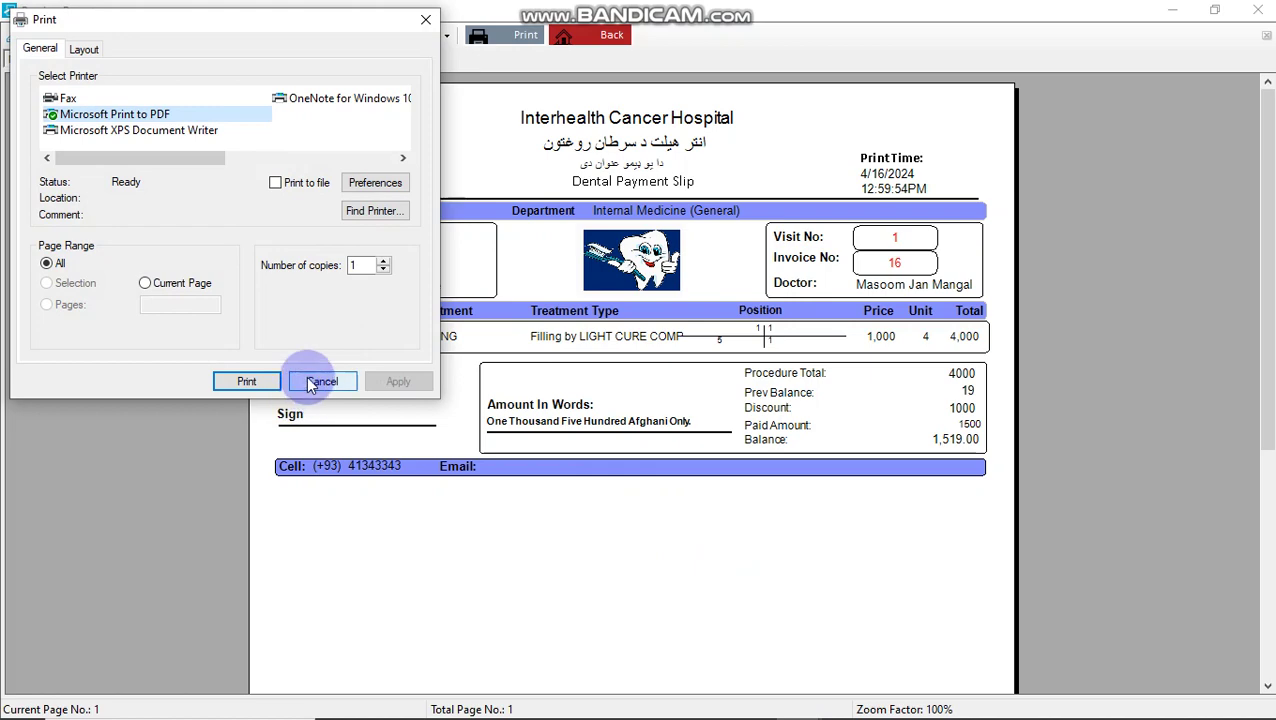
click(322, 381)
- Enlarge the dental payment slip to 150%, check its procedure total and balance, and return to the dental record
click(437, 37)
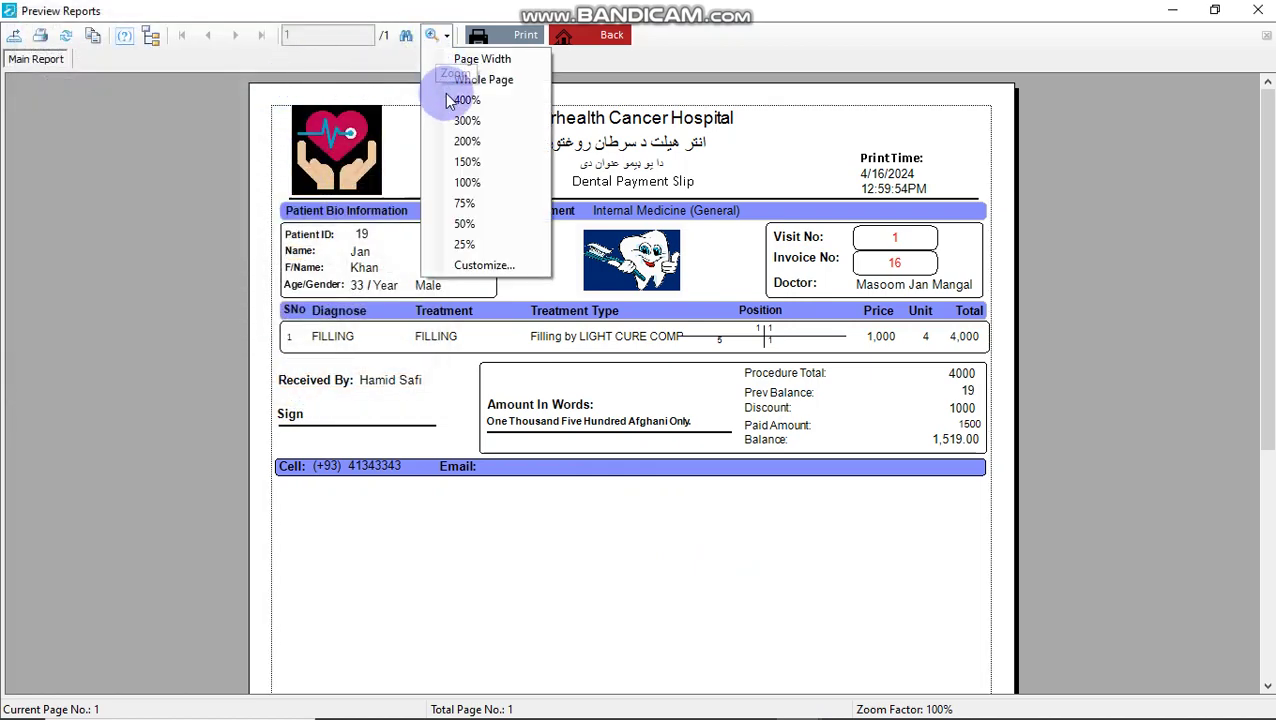
click(468, 160)
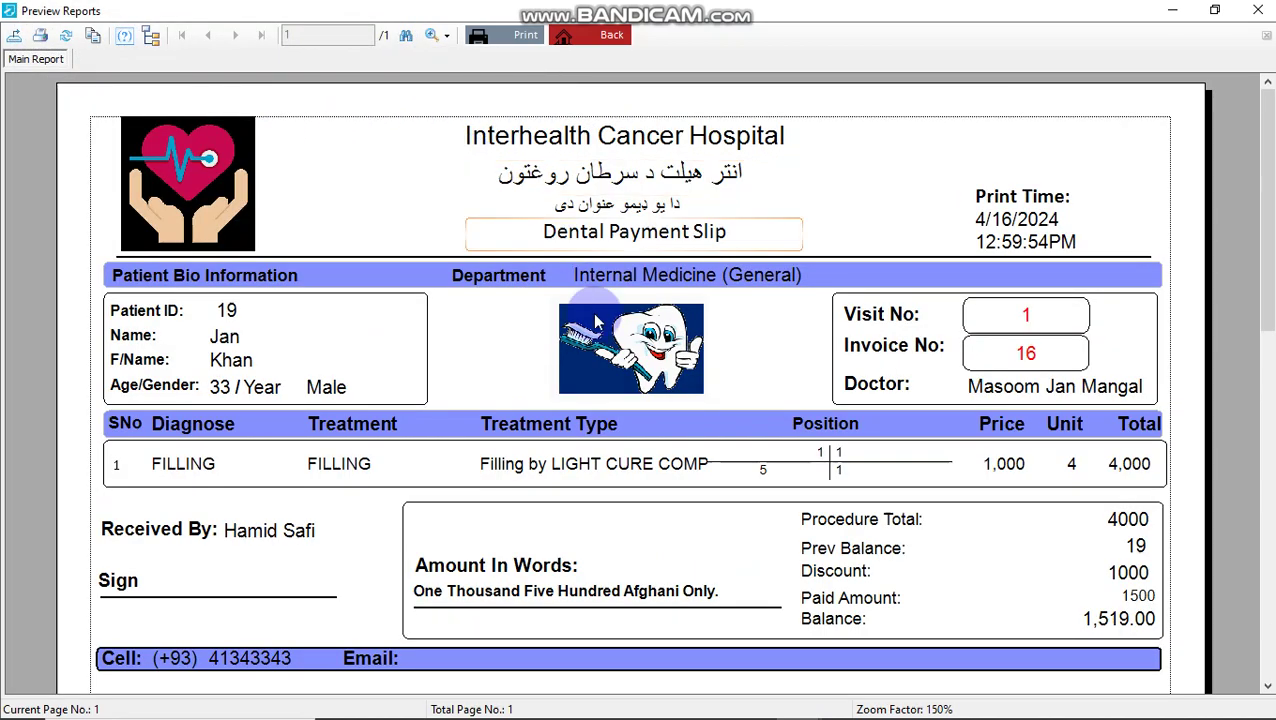
click(1061, 524)
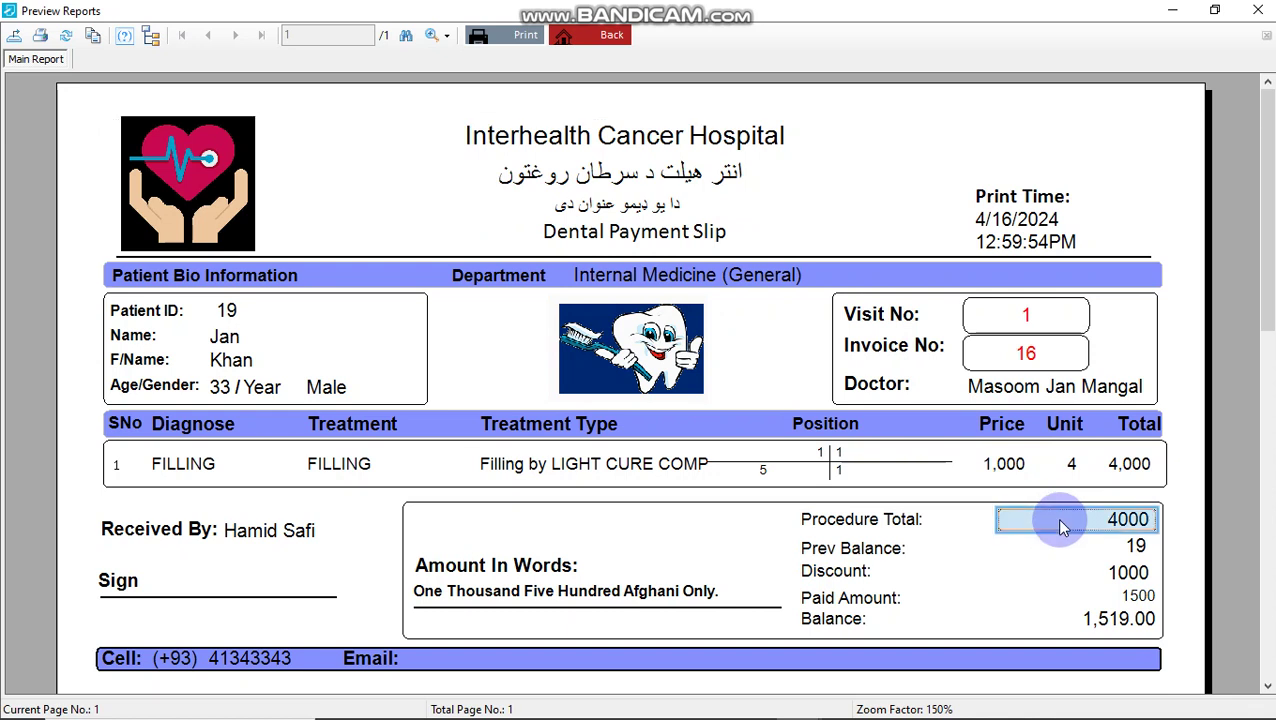
click(1054, 626)
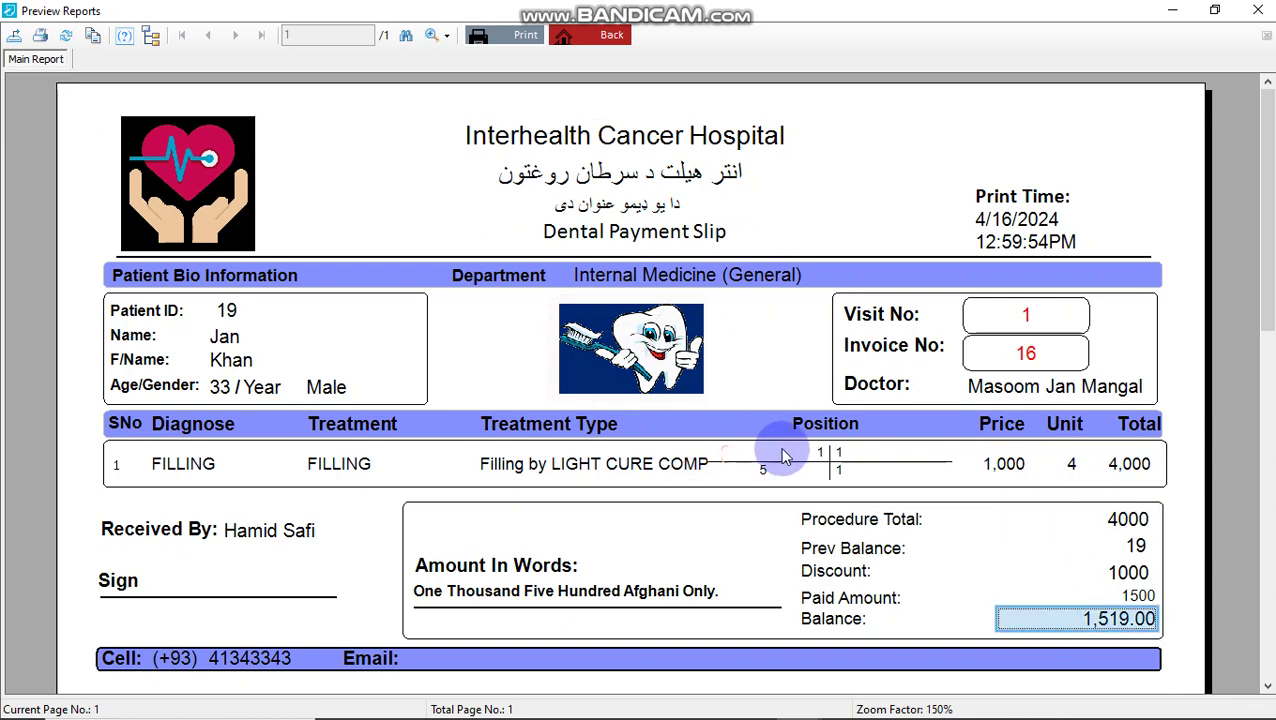
click(605, 35)
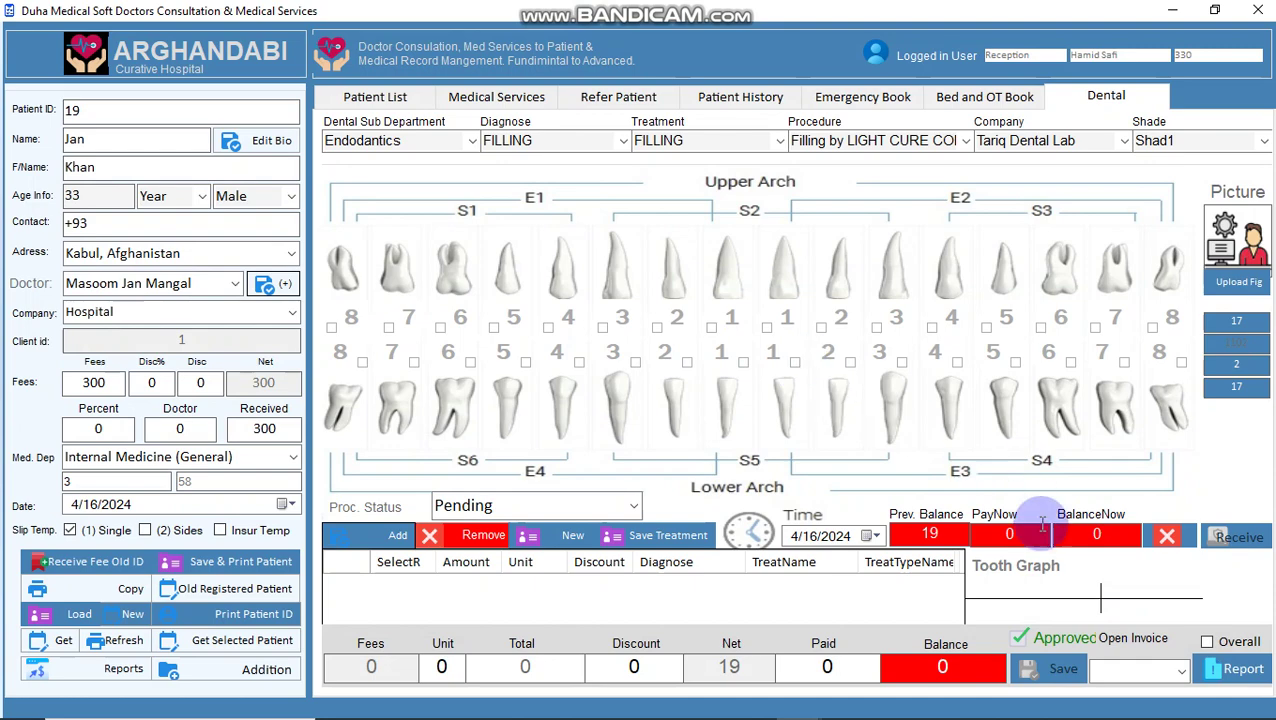
- Generate the report for the patient's saved open dental invoice, and the report with the Overall option enabled
click(1183, 677)
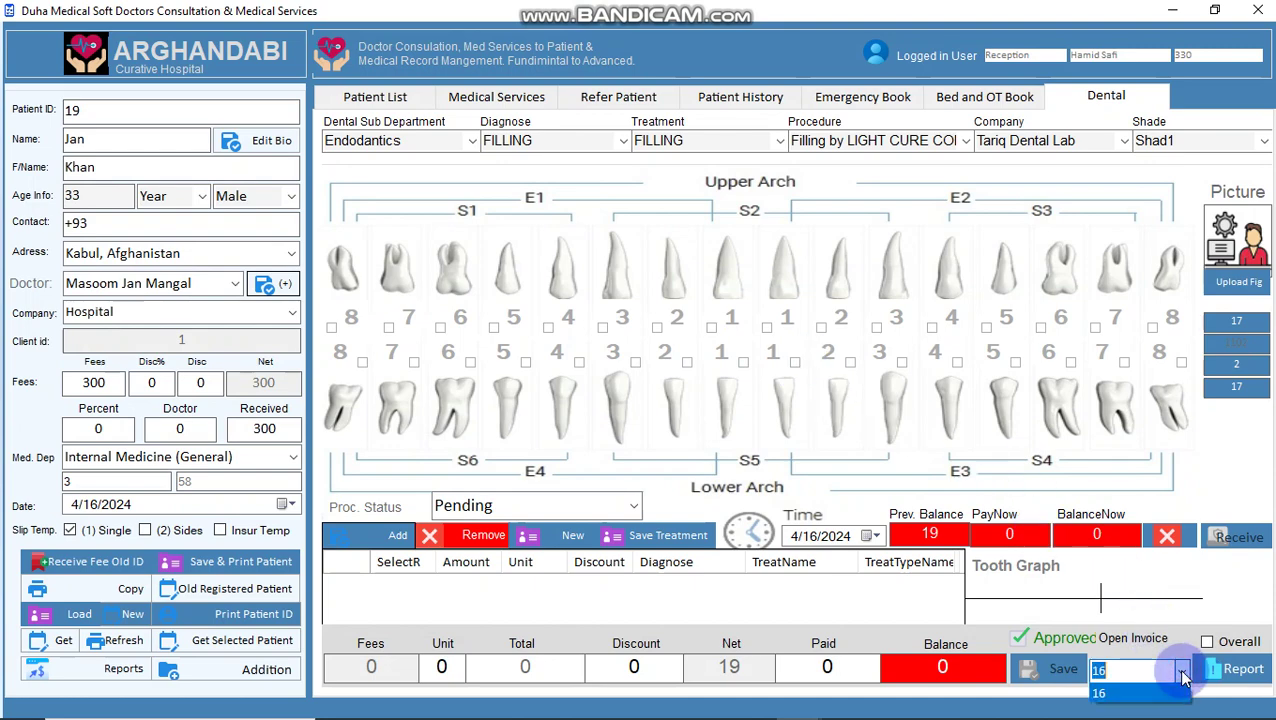
click(1135, 690)
click(1236, 672)
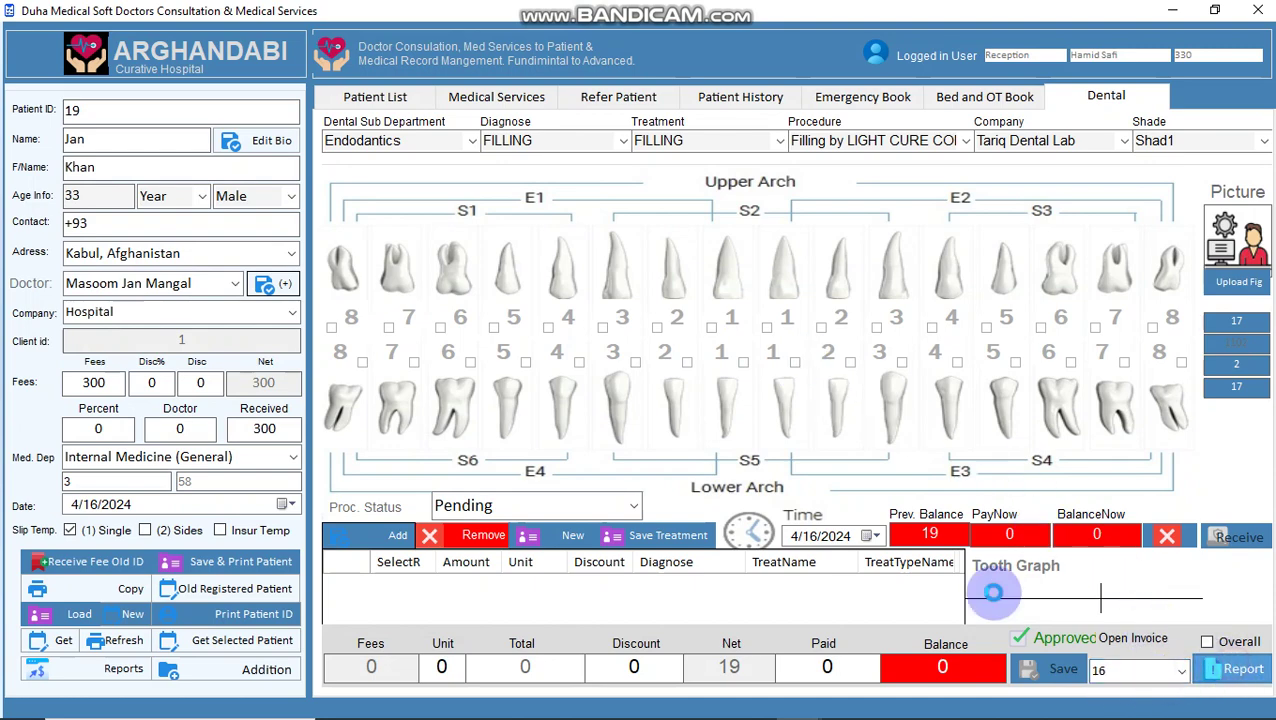
key(Return)
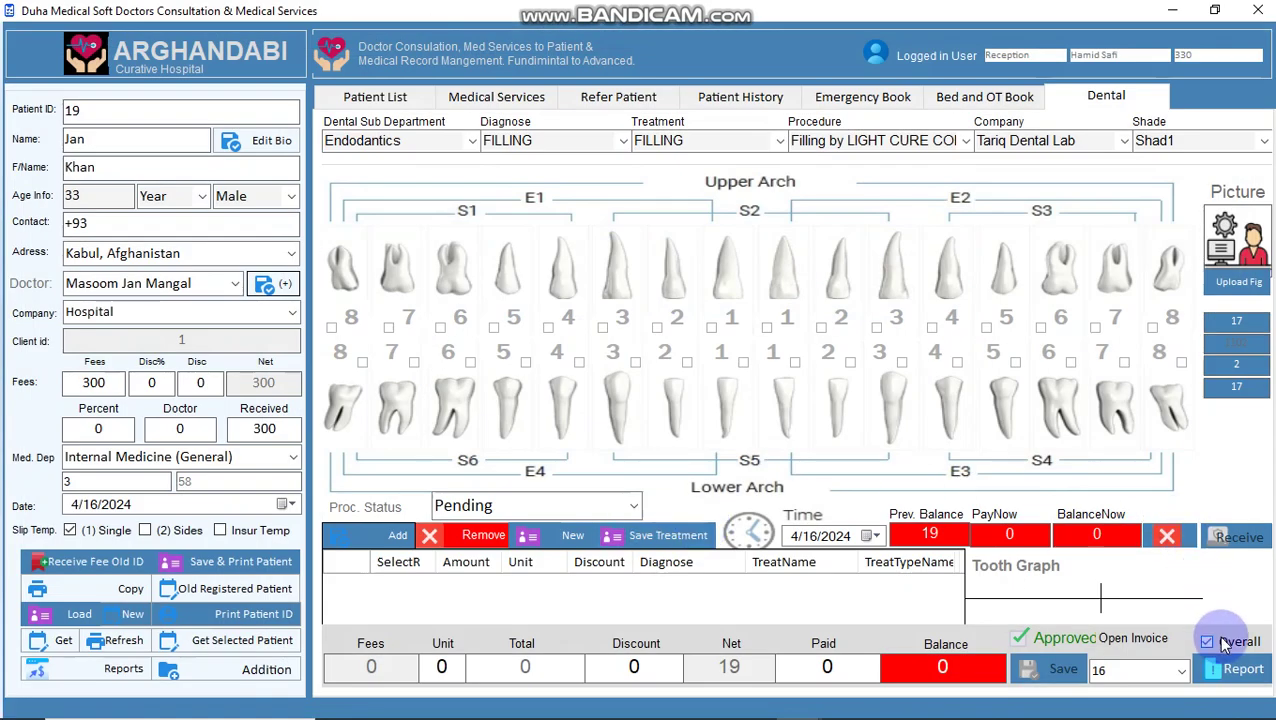
click(1236, 669)
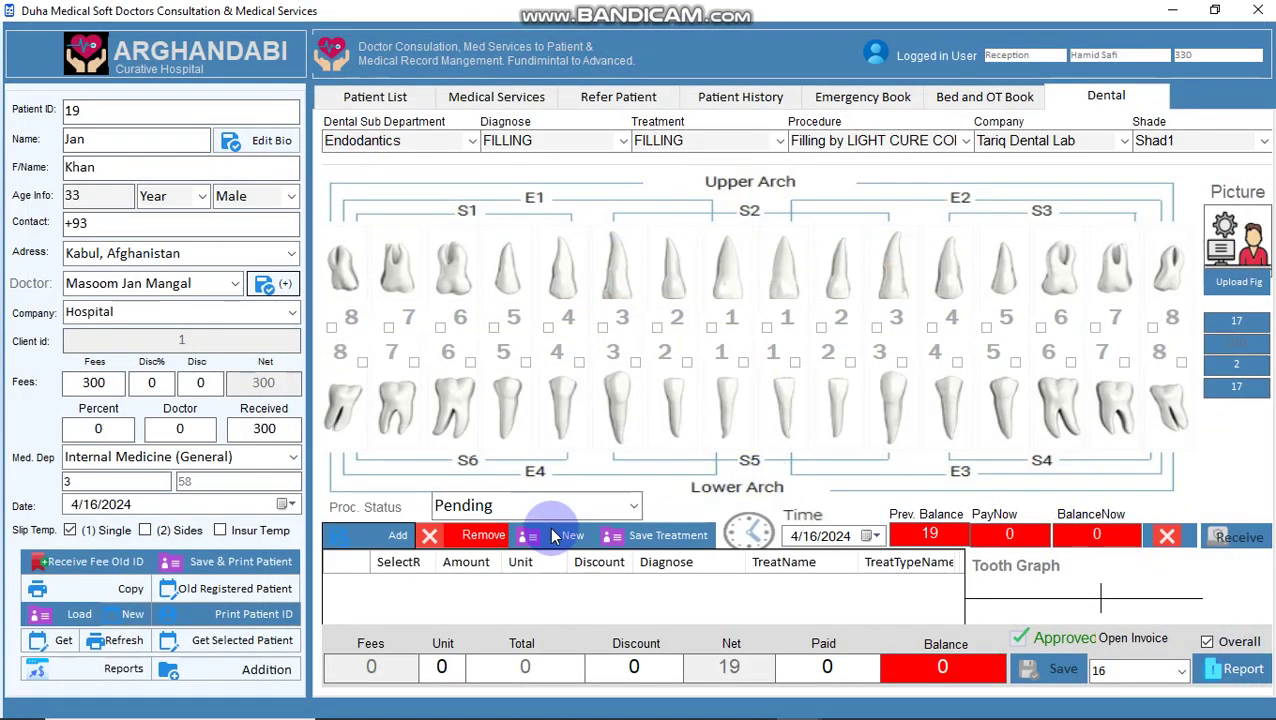
click(753, 714)
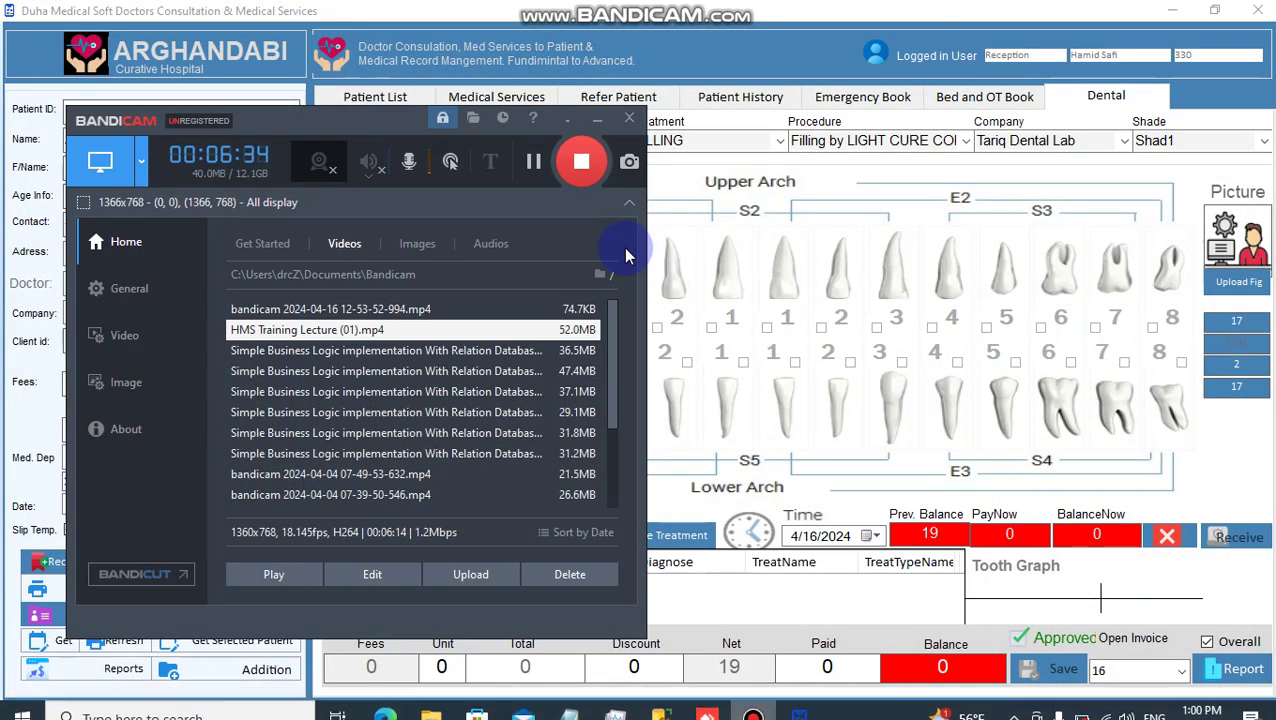